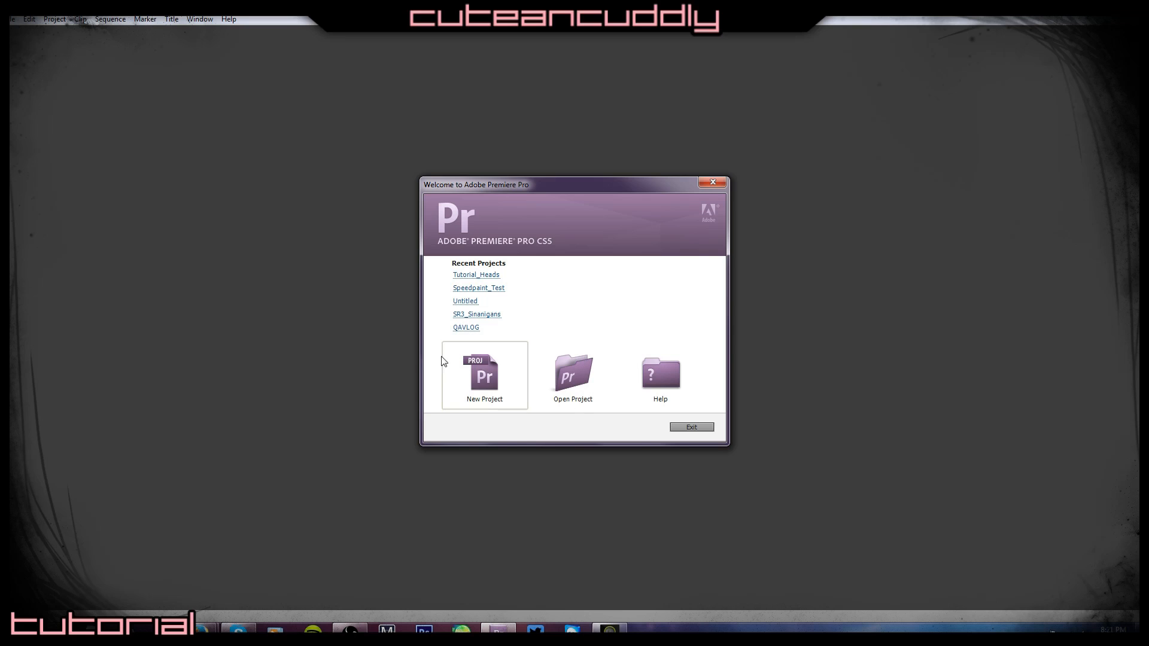
# Create a new project named "Tutorial Tester SP" in the Tutorials folder, keeping the default general settings.
pyautogui.click(496, 381)
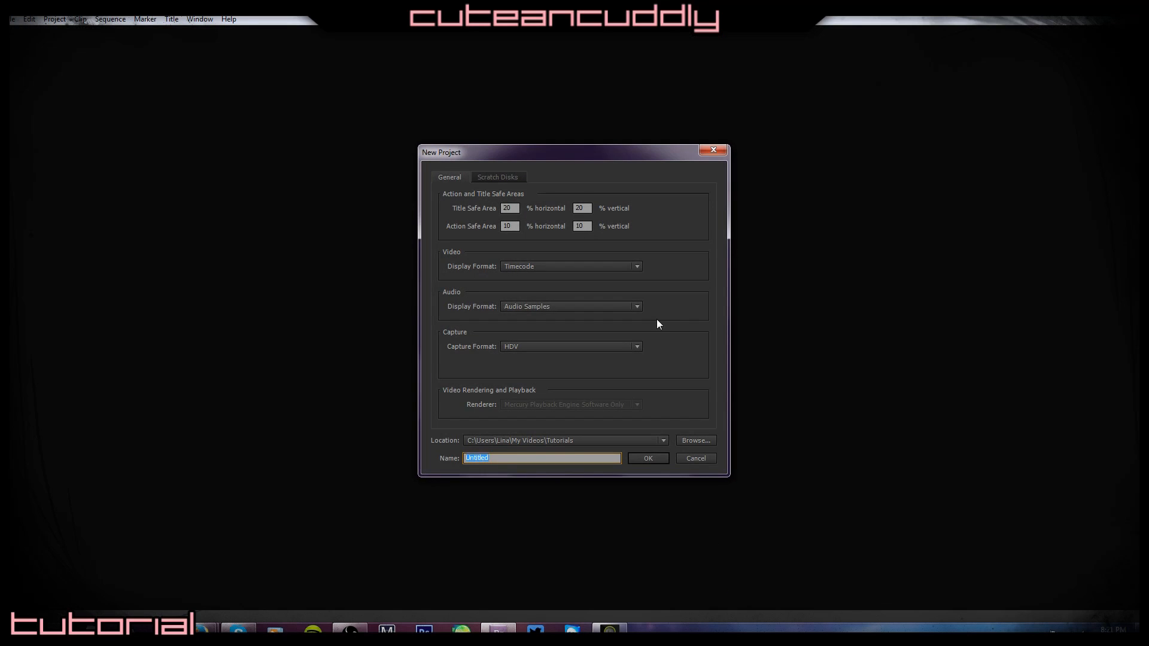
pyautogui.click(484, 176)
pyautogui.click(448, 175)
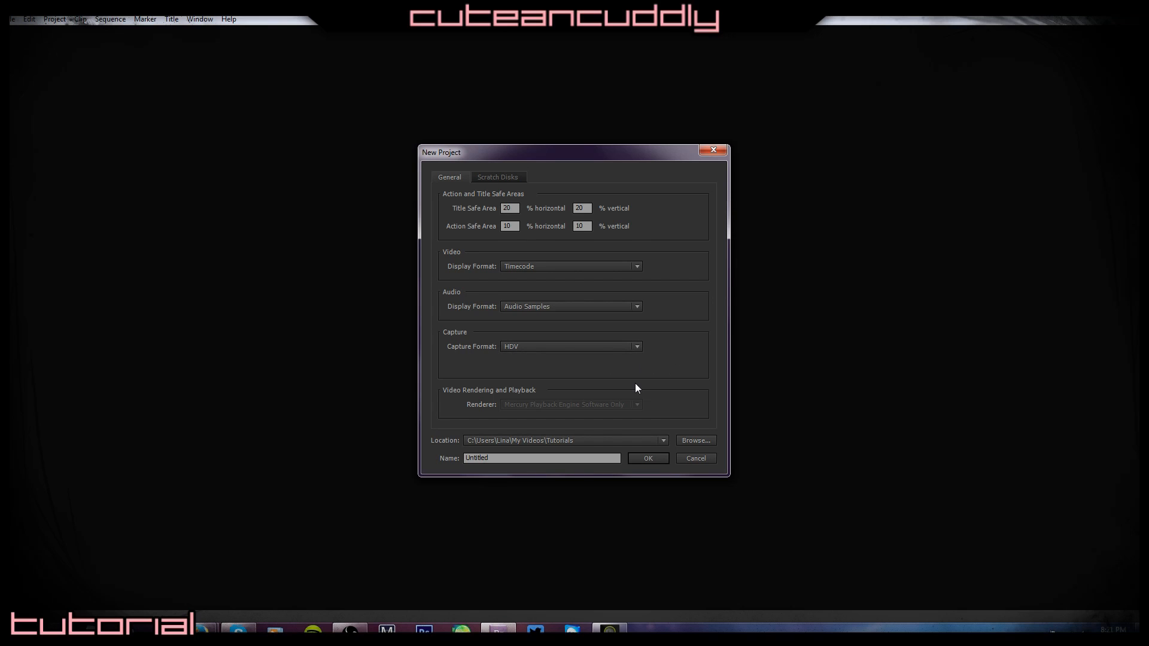
pyautogui.click(550, 459)
pyautogui.doubleClick(550, 459)
pyautogui.write('Tu')
pyautogui.press('BackSpace')
pyautogui.write('uo')
pyautogui.press('BackSpace')
pyautogui.write('torial TRester')
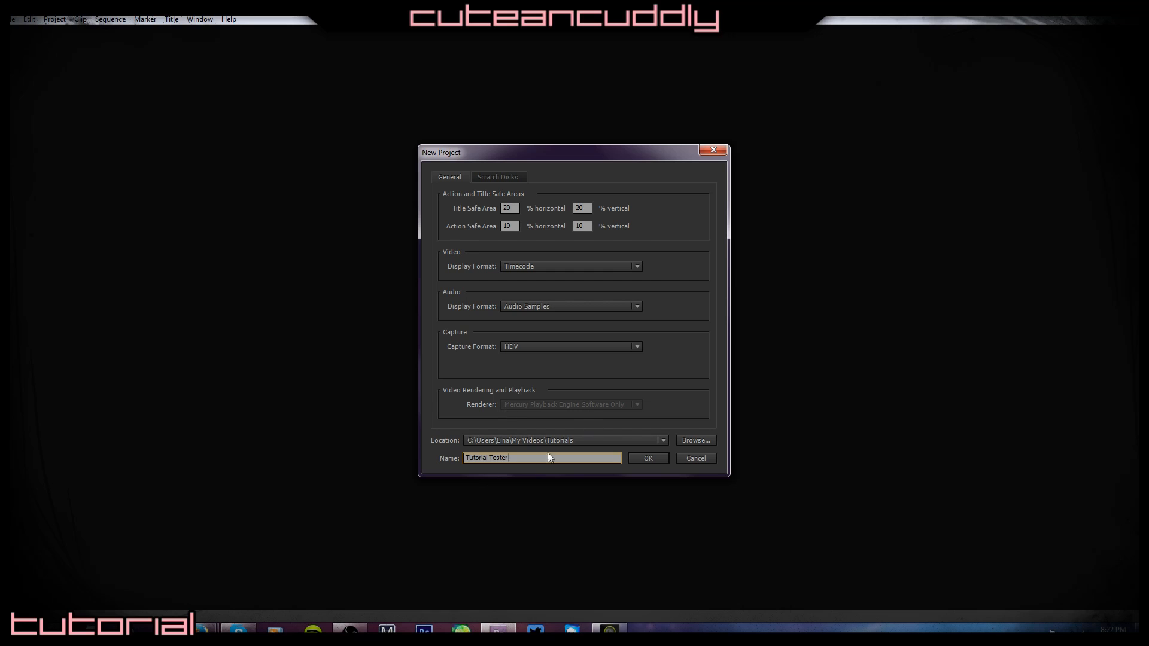
pyautogui.write(' SP')
pyautogui.click(642, 458)
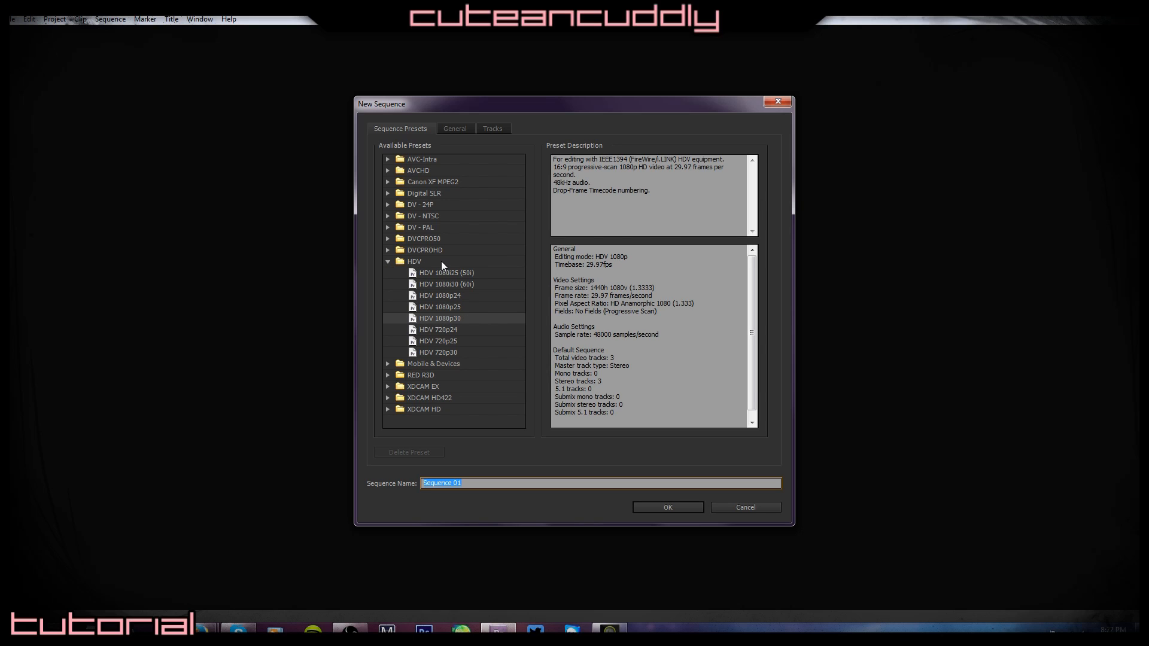
# Create a sequence named "Test1SP" with the HDV 1080p30 preset after reviewing its general and track settings.
pyautogui.click(461, 130)
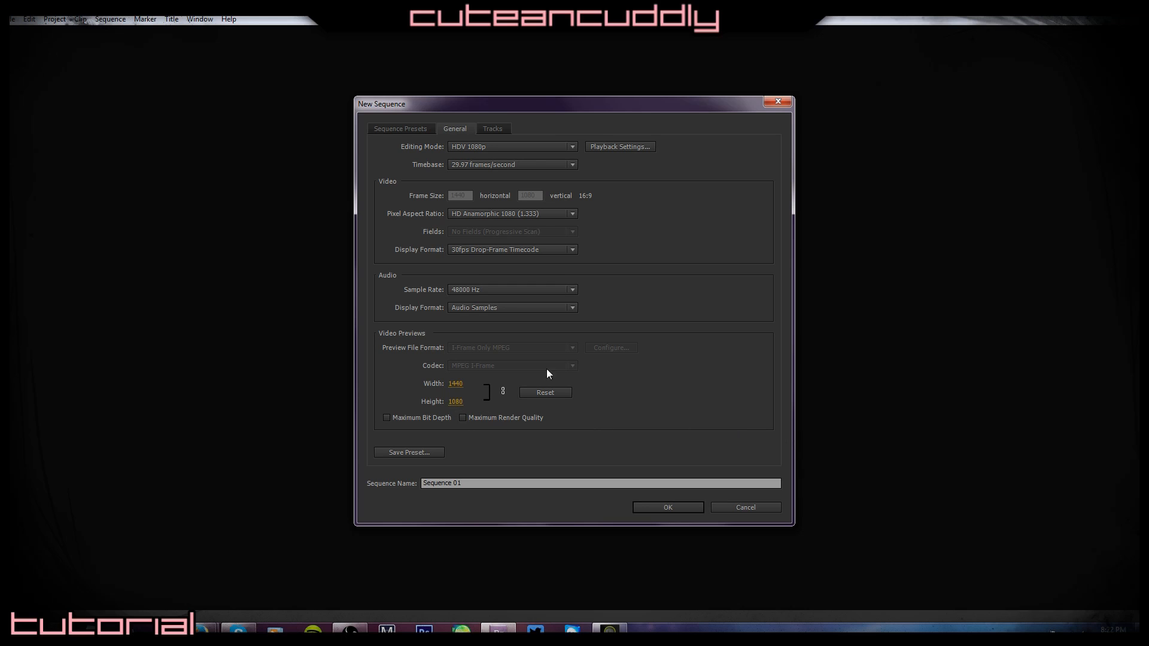
pyautogui.click(491, 129)
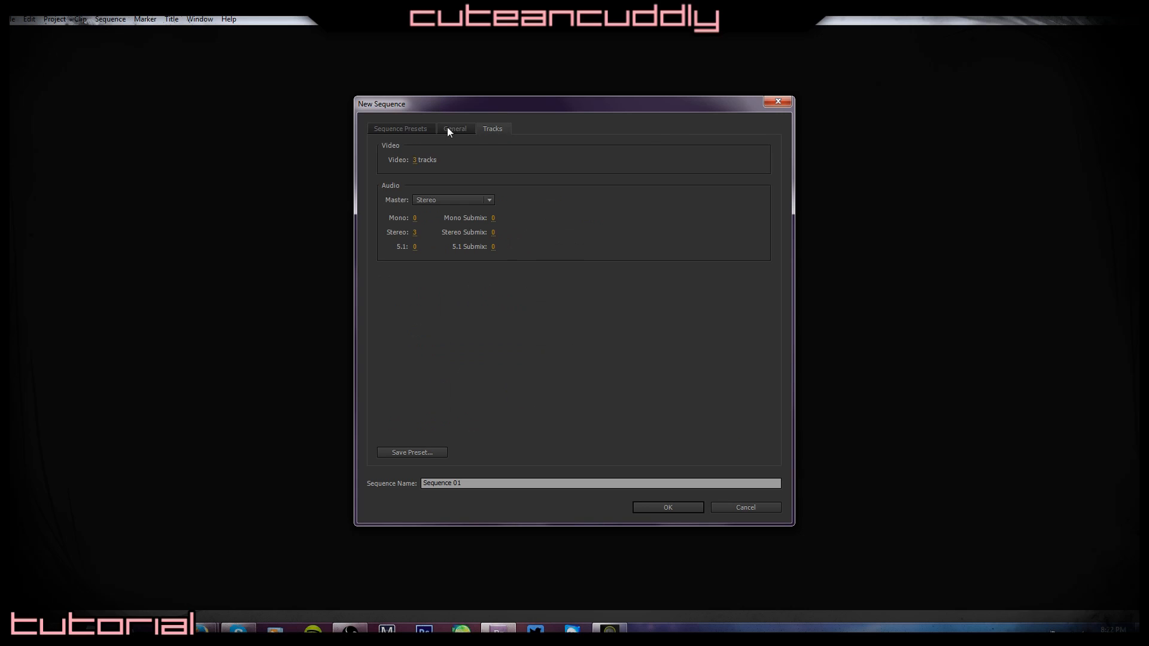
pyautogui.click(420, 131)
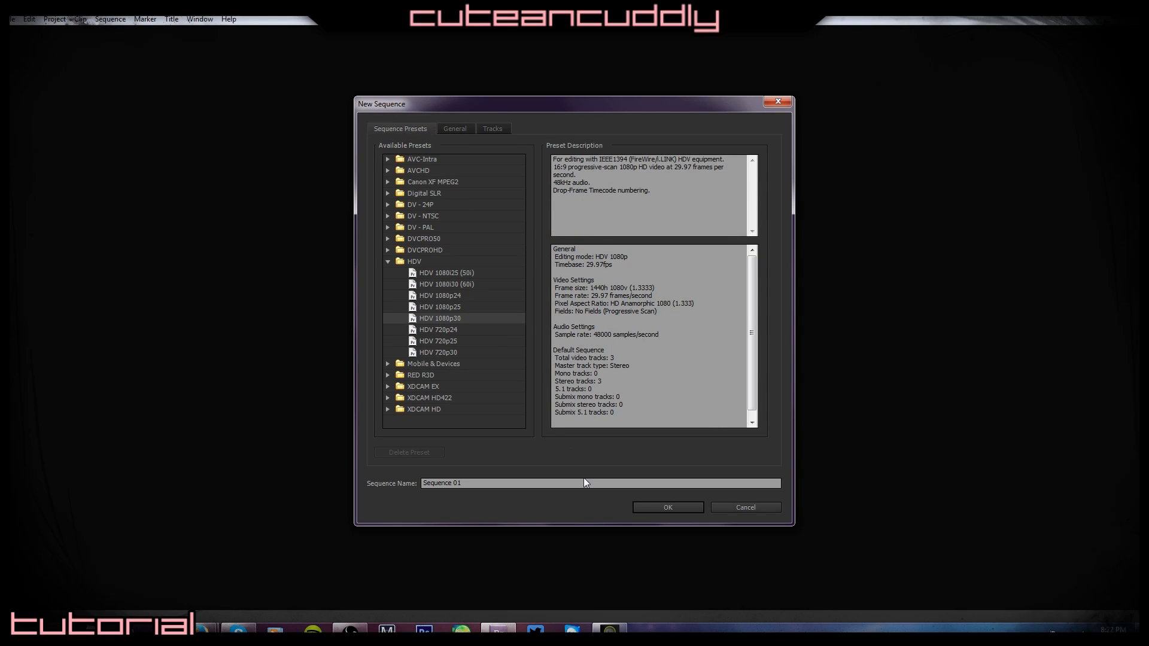
pyautogui.moveTo(486, 483); pyautogui.dragTo(350, 491)
pyautogui.write('Test1')
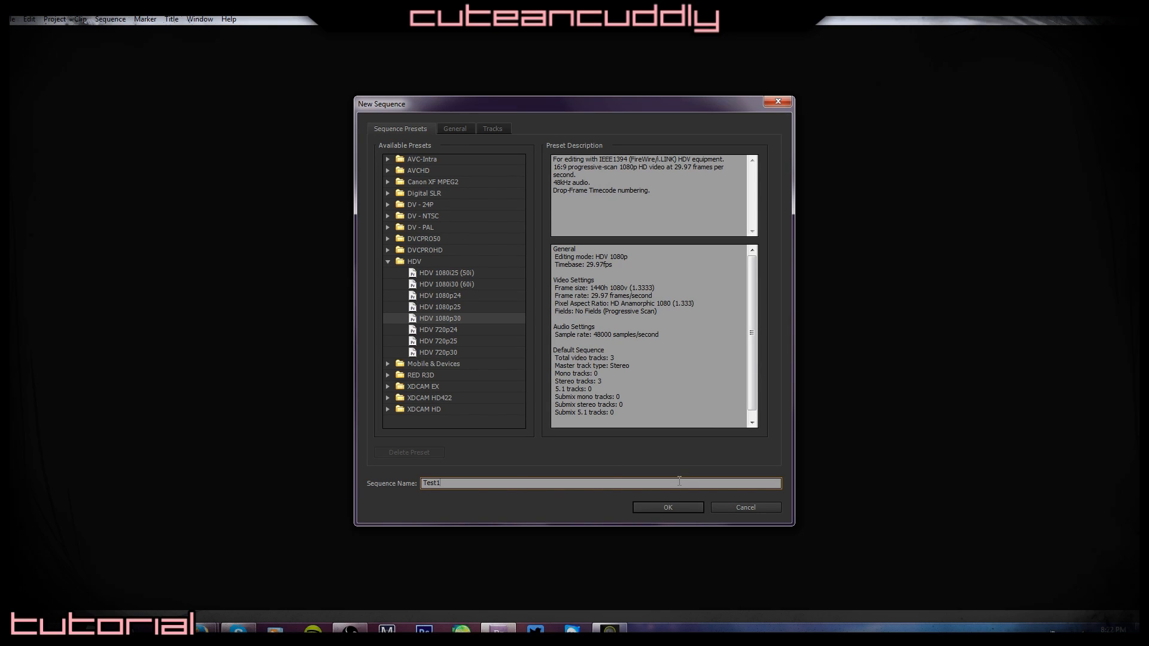
pyautogui.write('SP')
pyautogui.click(659, 508)
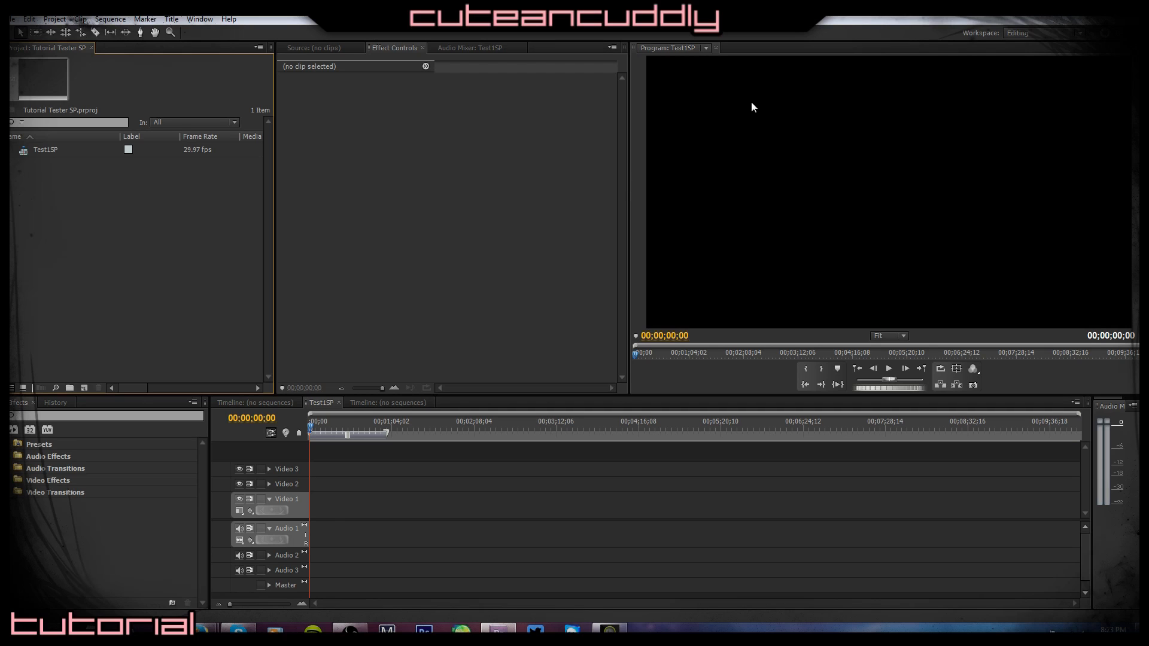
# Check the available workspaces, keep Editing, and resize the panels to narrow the Project panel and widen the Program monitor.
pyautogui.click(1029, 32)
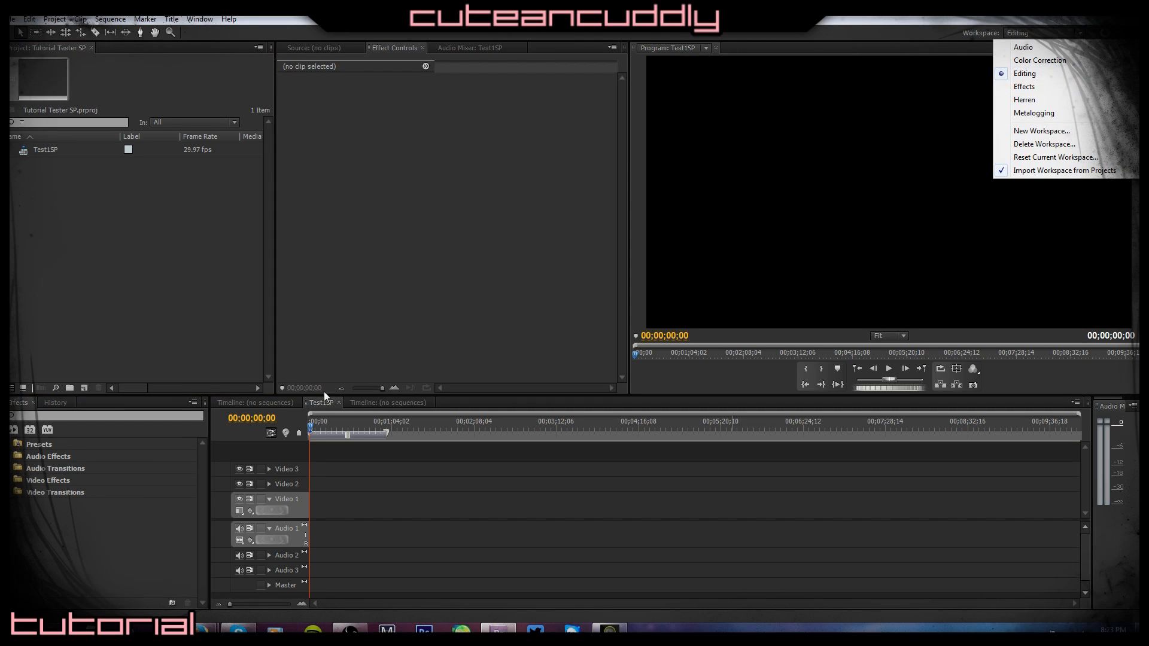
pyautogui.click(462, 465)
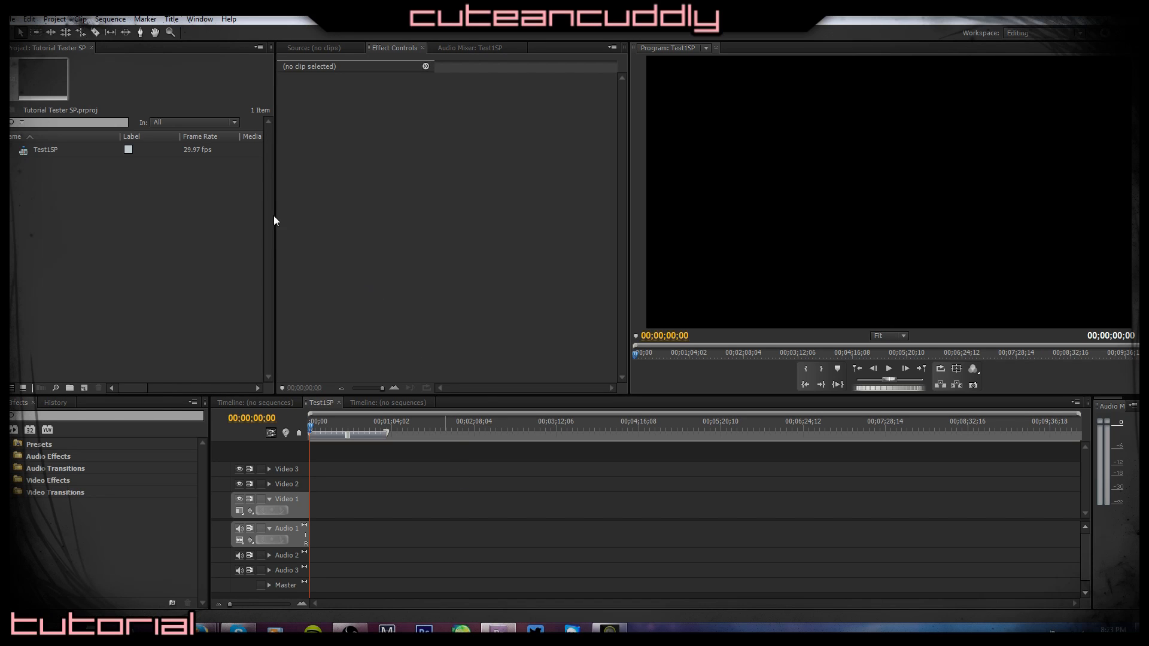
pyautogui.moveTo(274, 213); pyautogui.dragTo(213, 198)
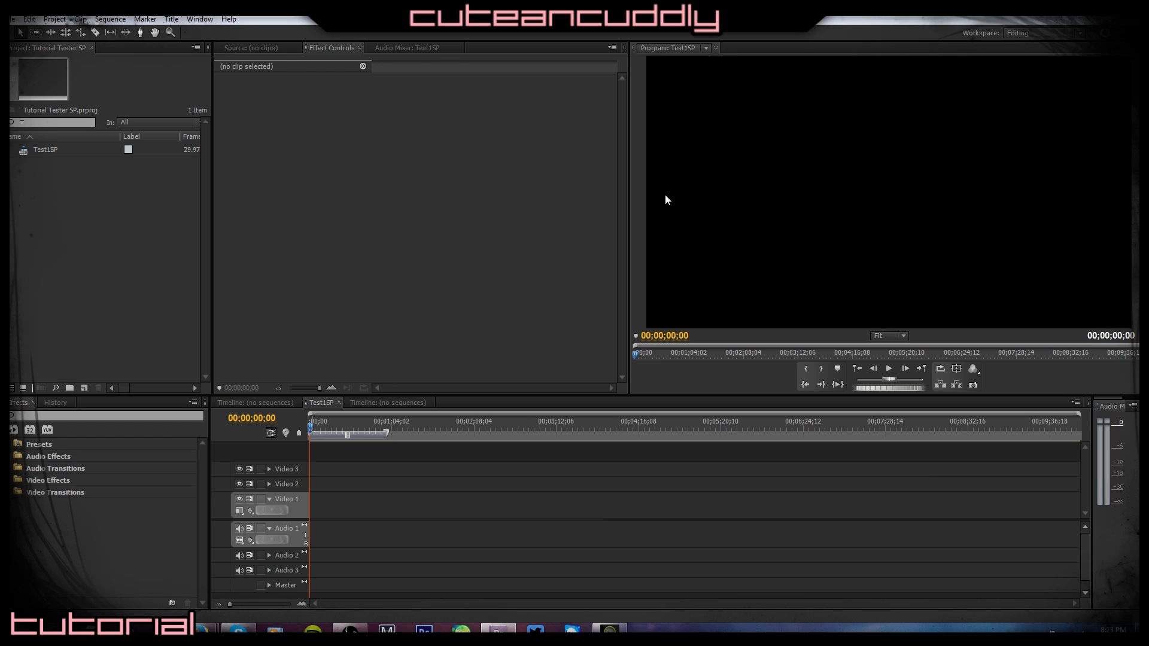
pyautogui.moveTo(631, 171); pyautogui.dragTo(583, 171)
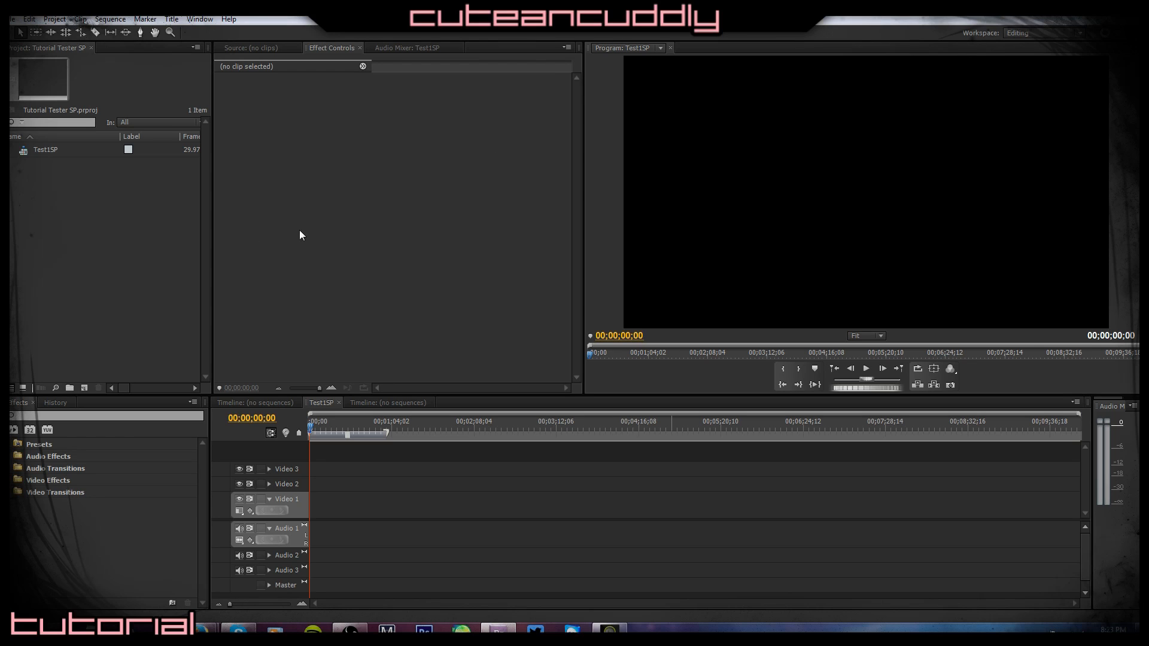
# View the Audio Mixer and Effect Controls, and bring the Source monitor to the front.
pyautogui.click(425, 43)
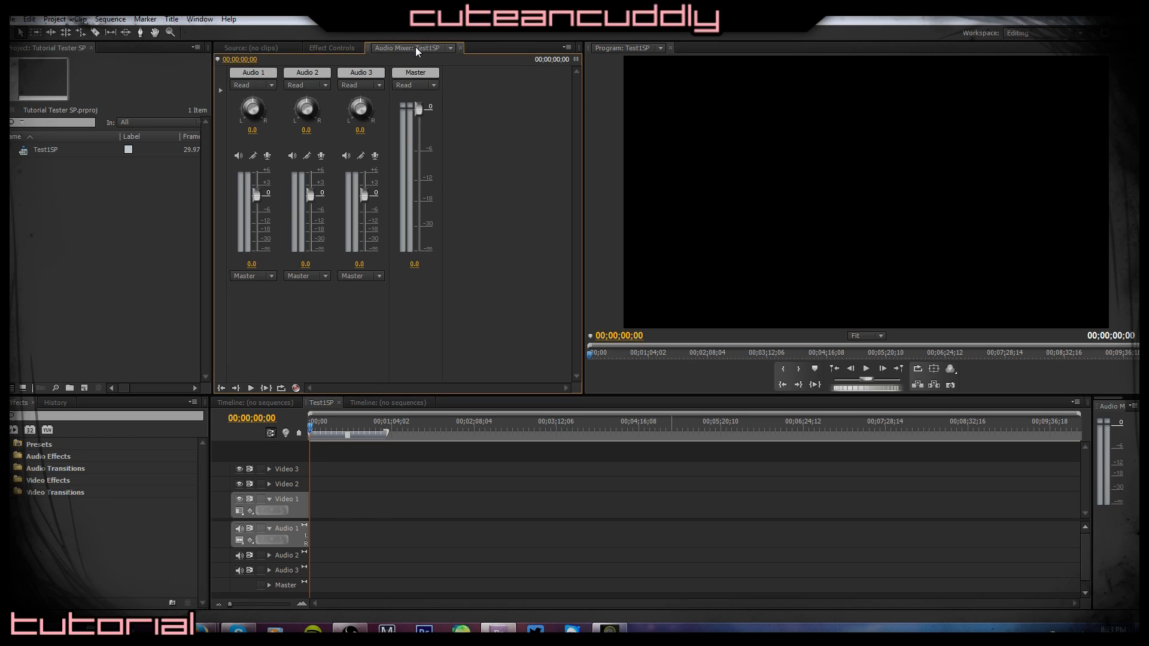
pyautogui.click(332, 48)
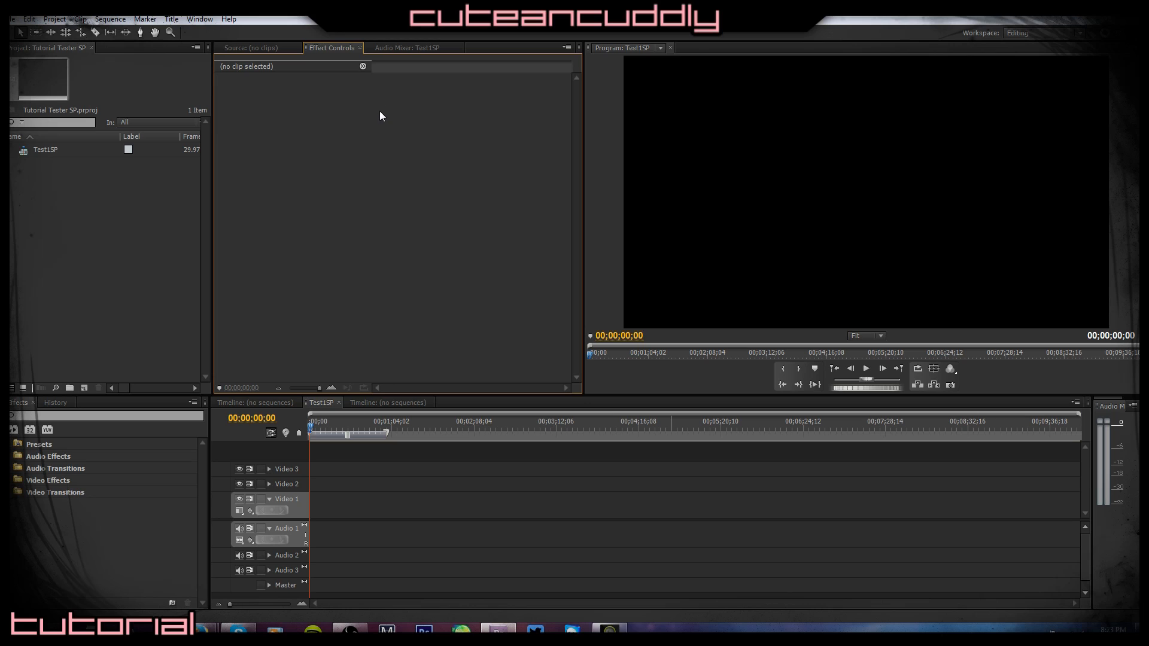
pyautogui.click(277, 46)
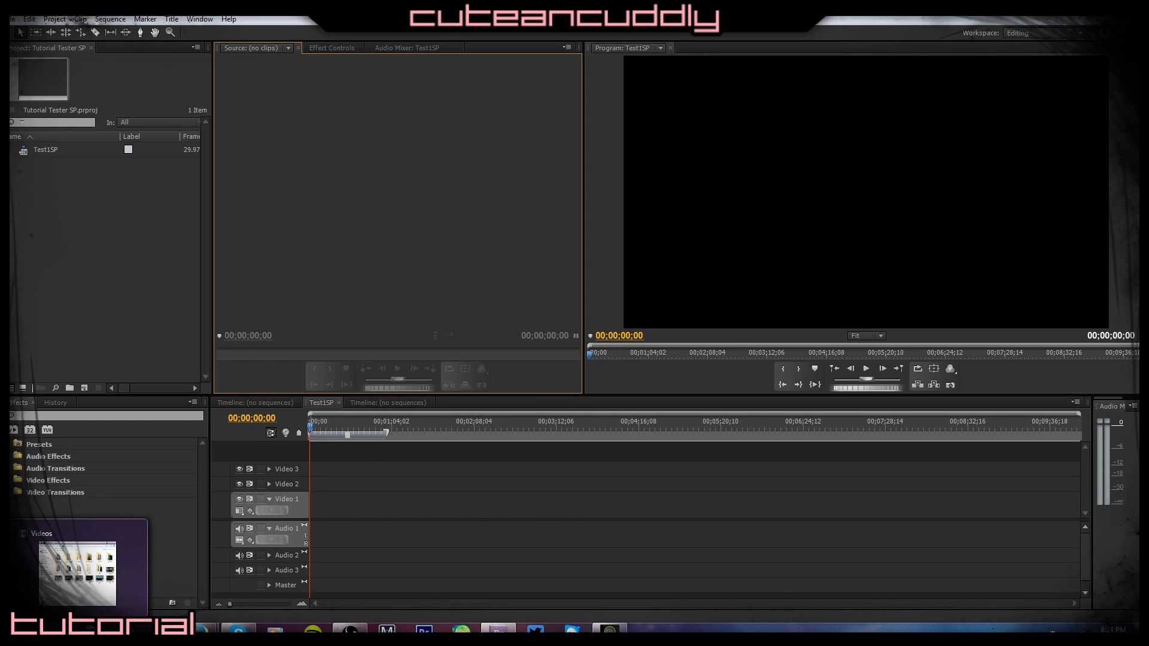
# Switch to the Videos library window in Windows Explorer and open the Speedpaints folder.
pyautogui.click(209, 630)
pyautogui.moveTo(668, 107); pyautogui.dragTo(796, 75)
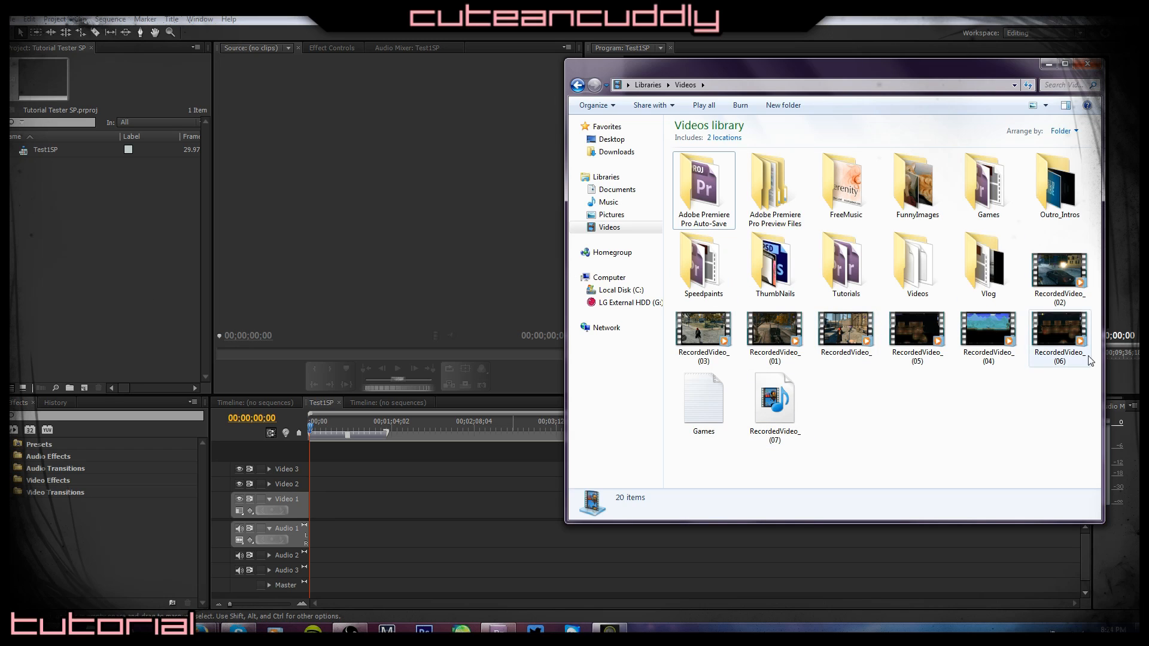
pyautogui.click(688, 263)
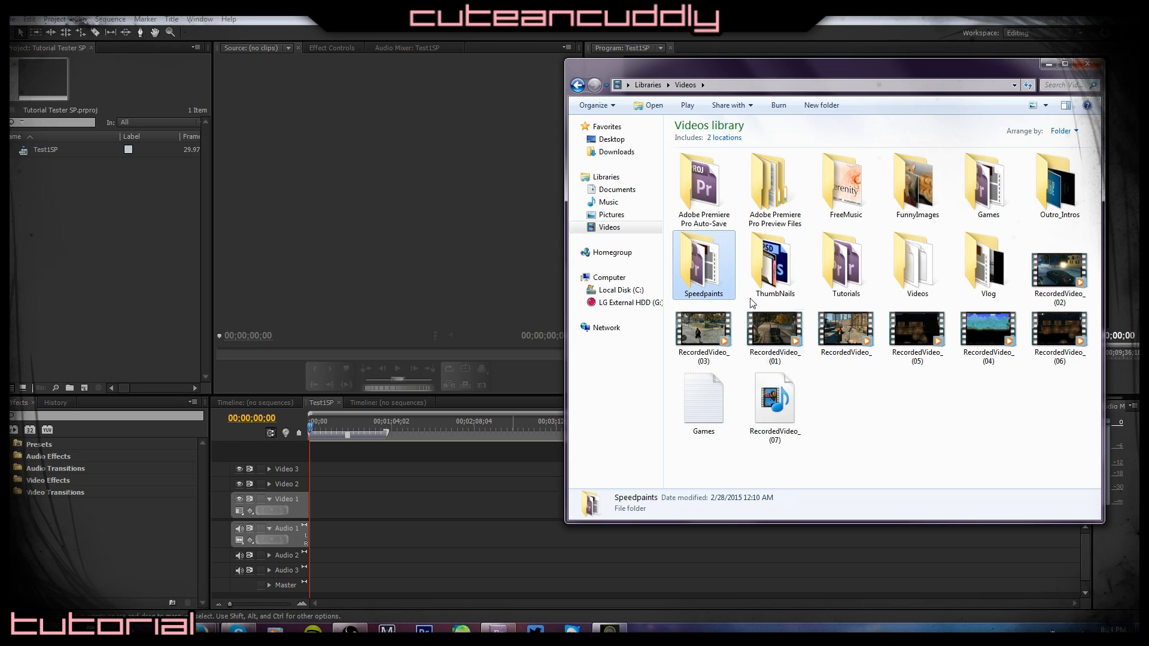
pyautogui.click(868, 389)
pyautogui.doubleClick(719, 269)
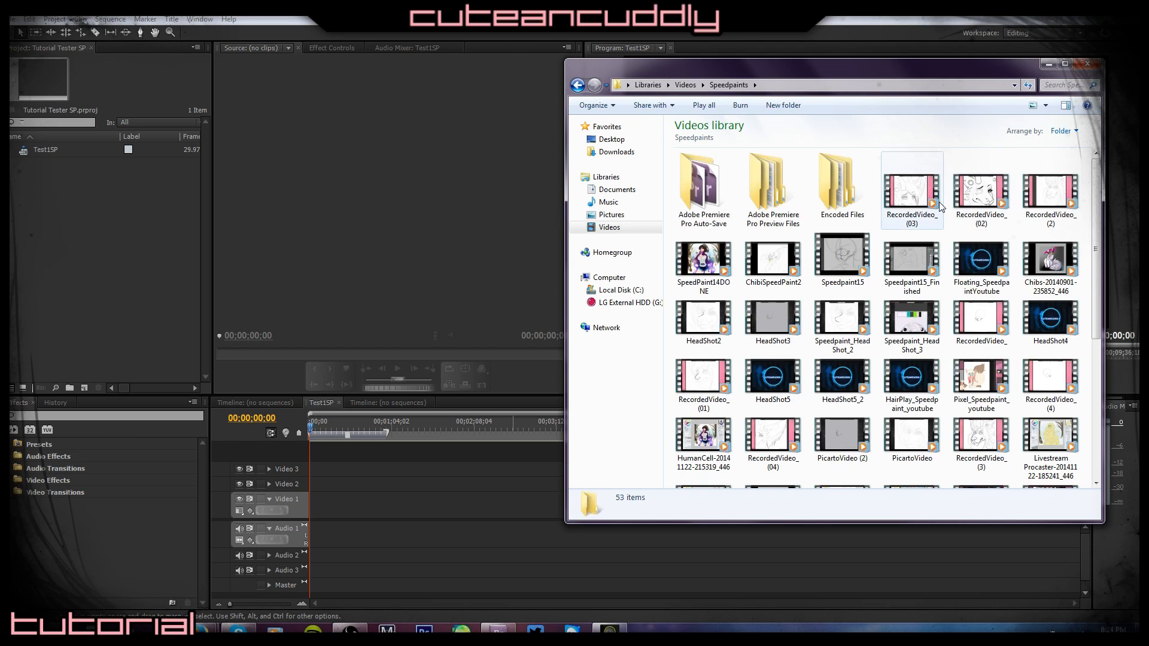
# Import RecordedVideo_ (01) and RecordedVideo_ (04) from the Speedpaints folder into the project and minimize the folder window.
pyautogui.click(984, 203)
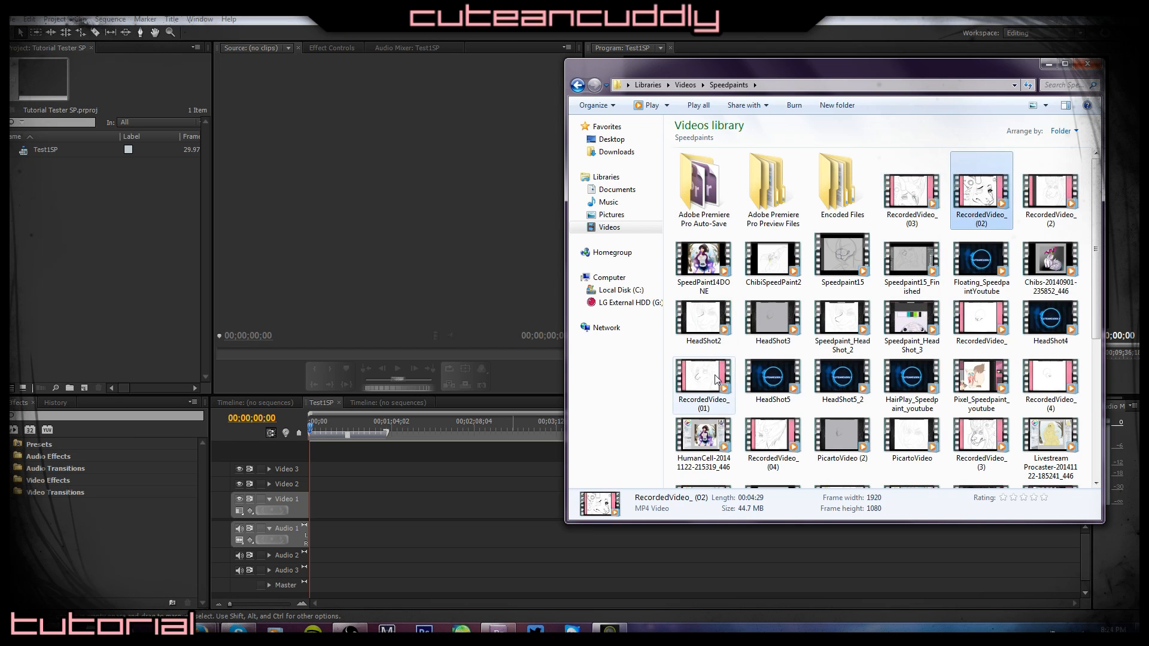
pyautogui.click(755, 439)
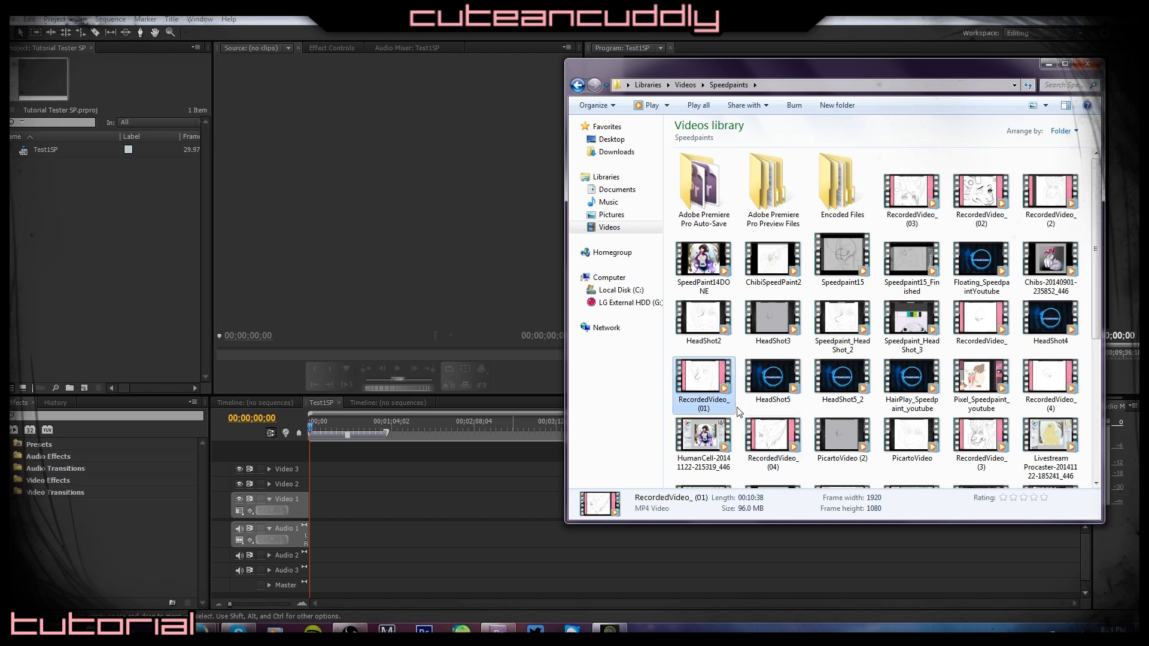
pyautogui.keyDown('ctrl'); pyautogui.click(703, 380); pyautogui.keyUp('ctrl')
pyautogui.moveTo(711, 383); pyautogui.dragTo(145, 282)
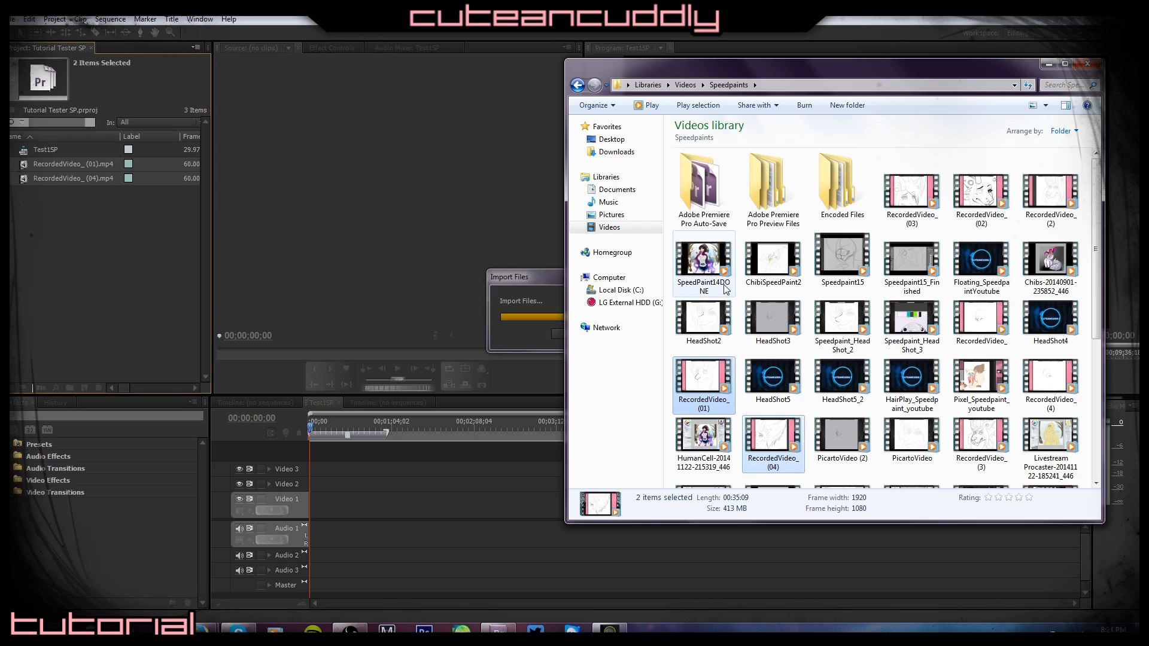
pyautogui.click(1048, 64)
pyautogui.click(103, 271)
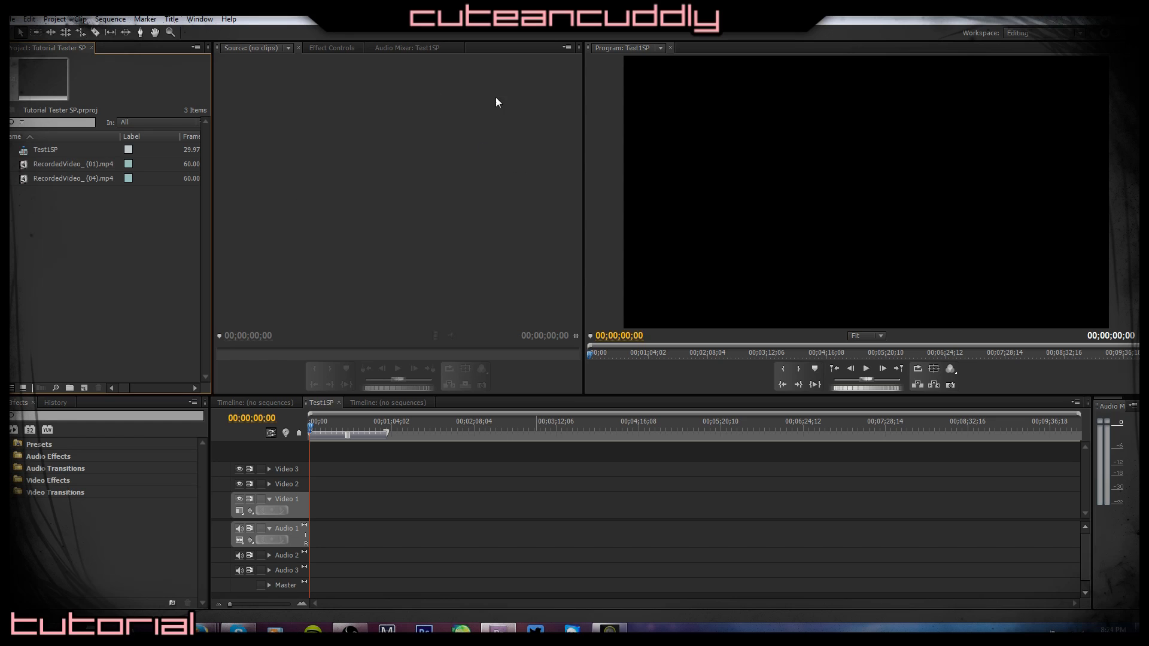
# Load RecordedVideo_ (01).mp4 in the Source monitor and place only its video at the start of the Video 1 track.
pyautogui.doubleClick(25, 162)
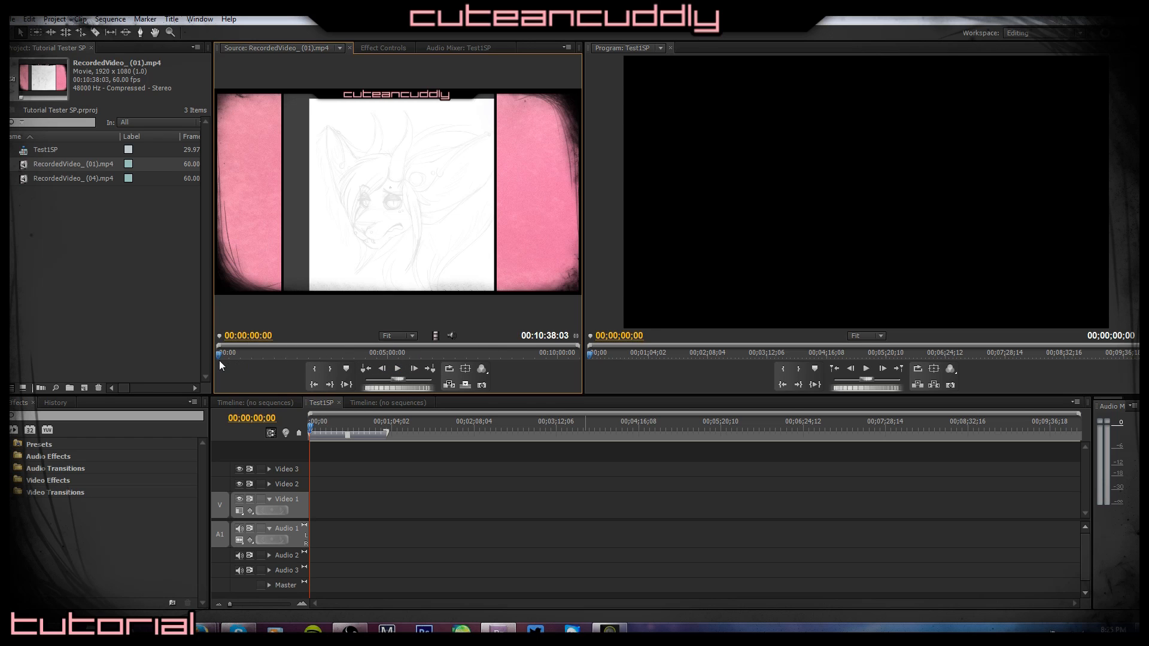
pyautogui.moveTo(220, 354); pyautogui.dragTo(197, 376)
pyautogui.click(23, 182)
pyautogui.doubleClick(24, 166)
pyautogui.moveTo(383, 148); pyautogui.dragTo(326, 205)
pyautogui.moveTo(451, 335); pyautogui.dragTo(323, 509)
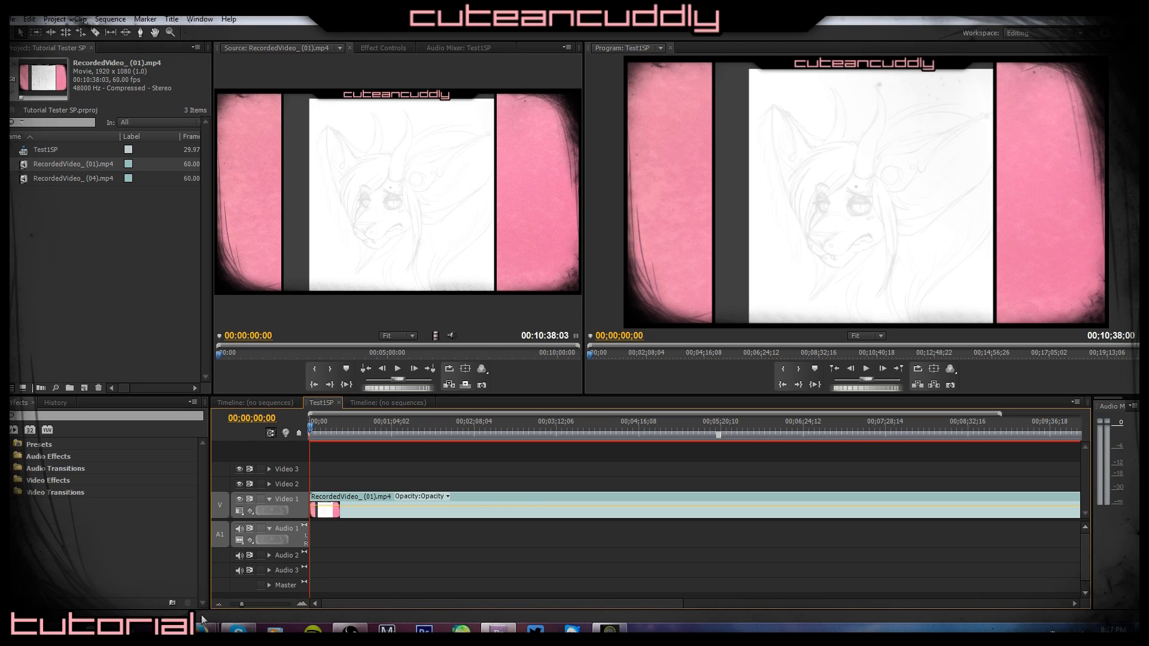
# Shorten the sequence's work area and extend its end back to the end of the RecordedVideo_ (01).mp4 clip.
pyautogui.moveTo(241, 605); pyautogui.dragTo(233, 609)
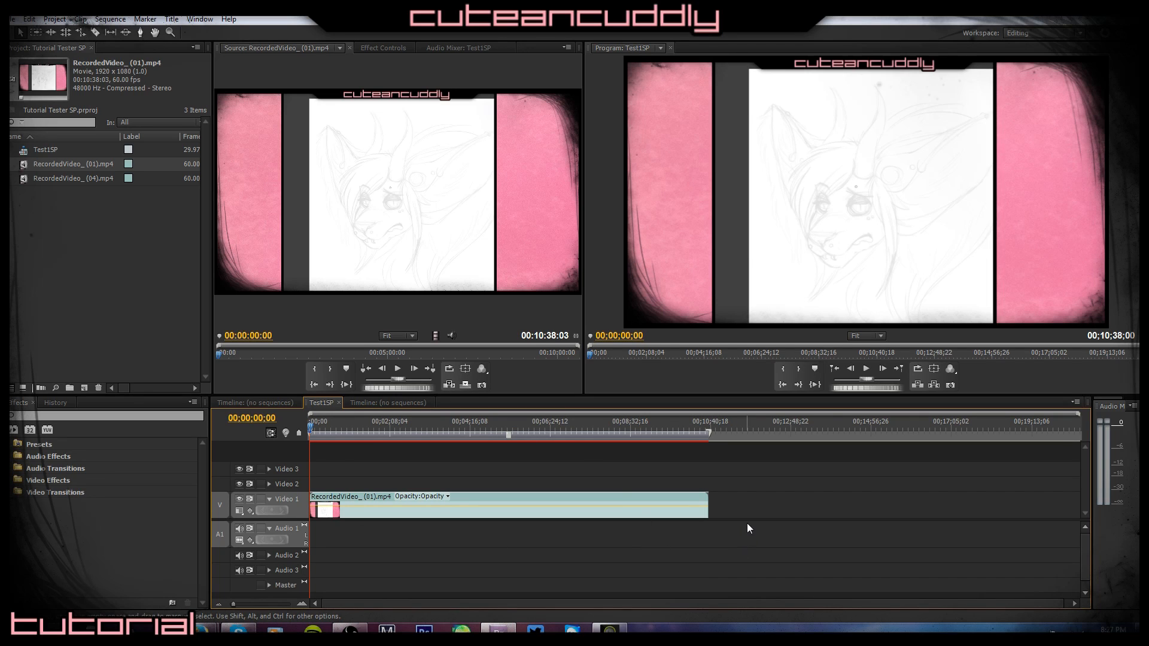
pyautogui.moveTo(235, 605); pyautogui.dragTo(279, 601)
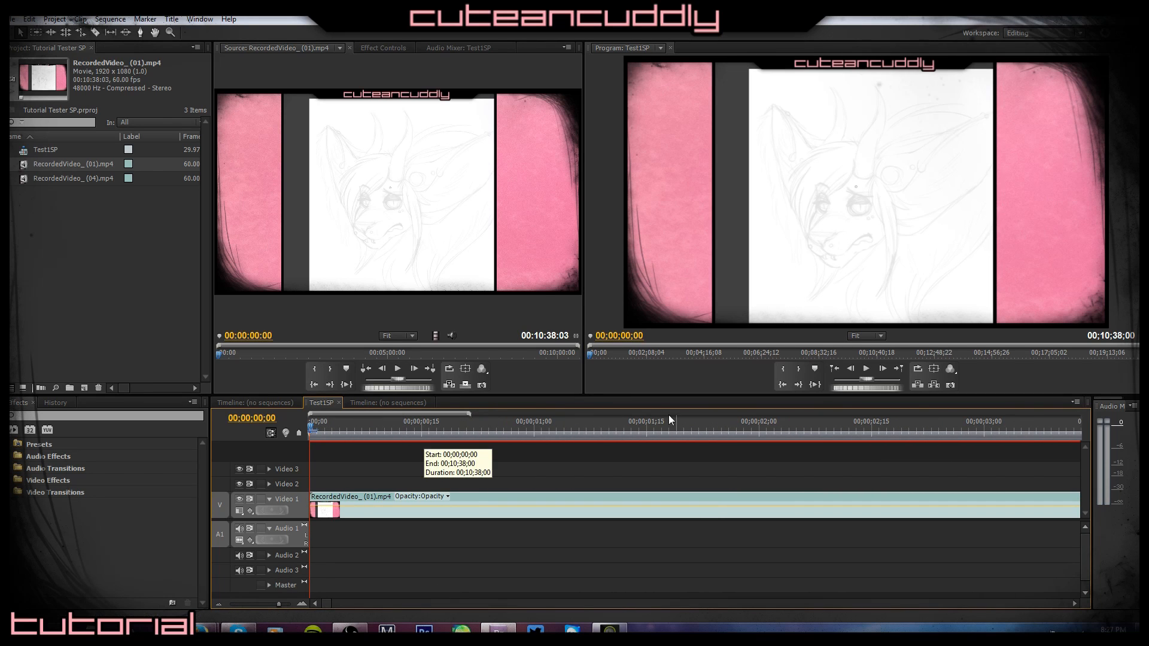
pyautogui.moveTo(278, 603); pyautogui.dragTo(219, 605)
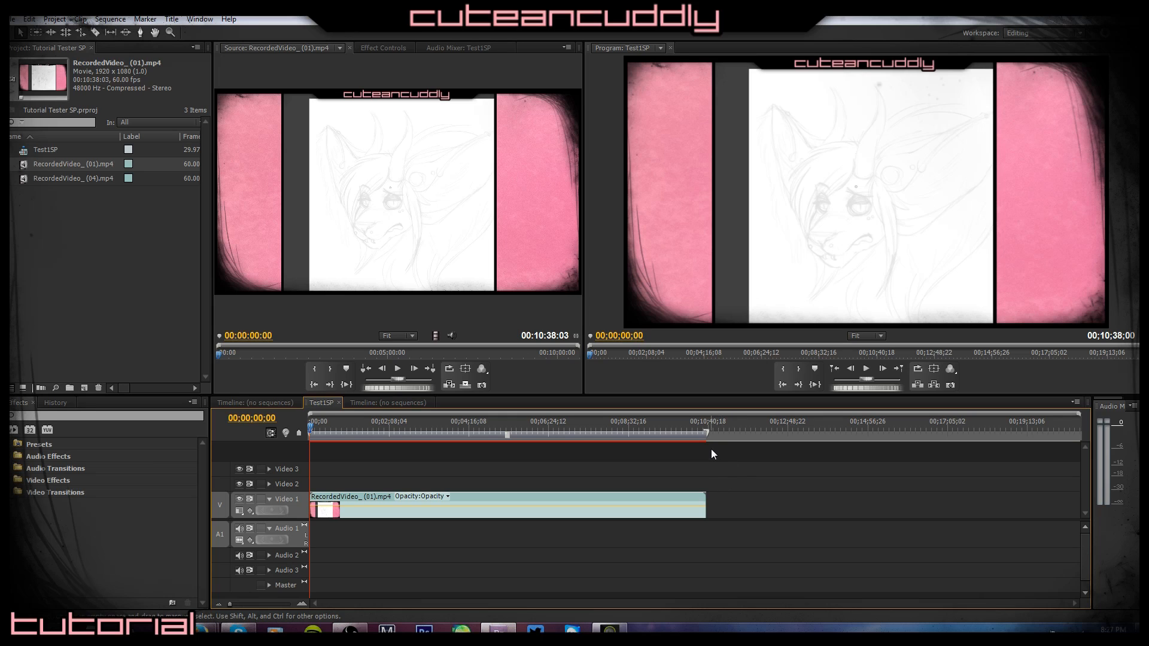
pyautogui.moveTo(707, 433); pyautogui.dragTo(706, 433)
pyautogui.moveTo(707, 434); pyautogui.dragTo(555, 433)
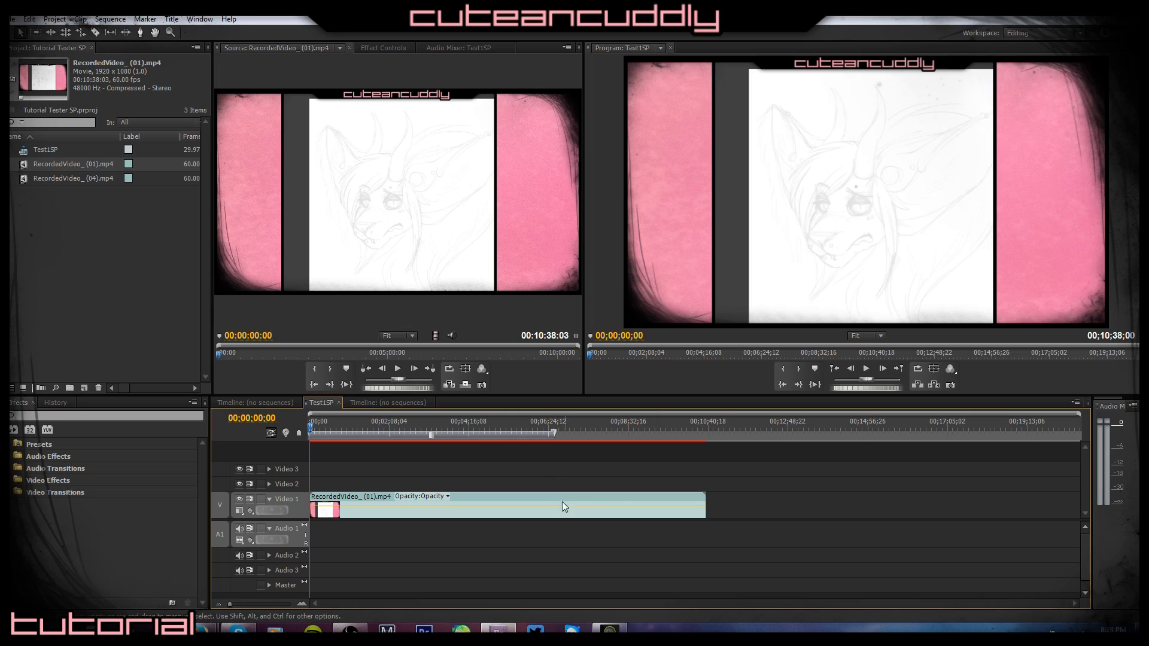
pyautogui.moveTo(555, 433); pyautogui.dragTo(707, 434)
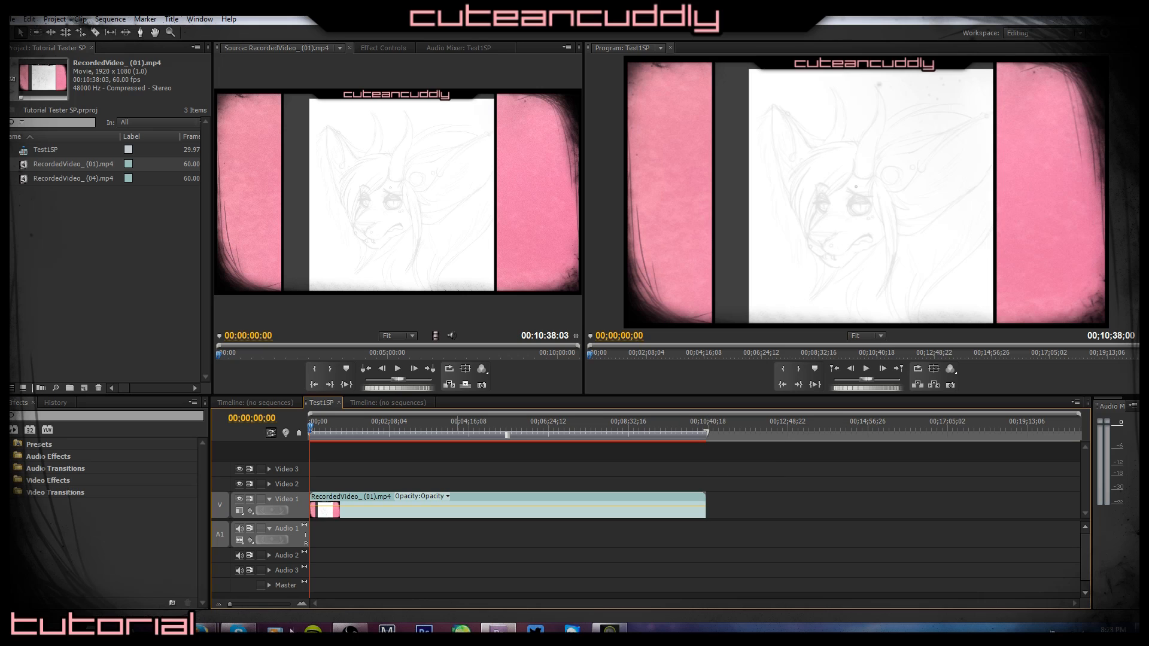
pyautogui.moveTo(707, 434)
pyautogui.mouseDown()
pyautogui.moveTo(722, 430)
pyautogui.moveTo(706, 432)
pyautogui.mouseUp()
# Load RecordedVideo_ (04).mp4 in the Source monitor and place only its video directly after the first clip on Video 1.
pyautogui.click(24, 178)
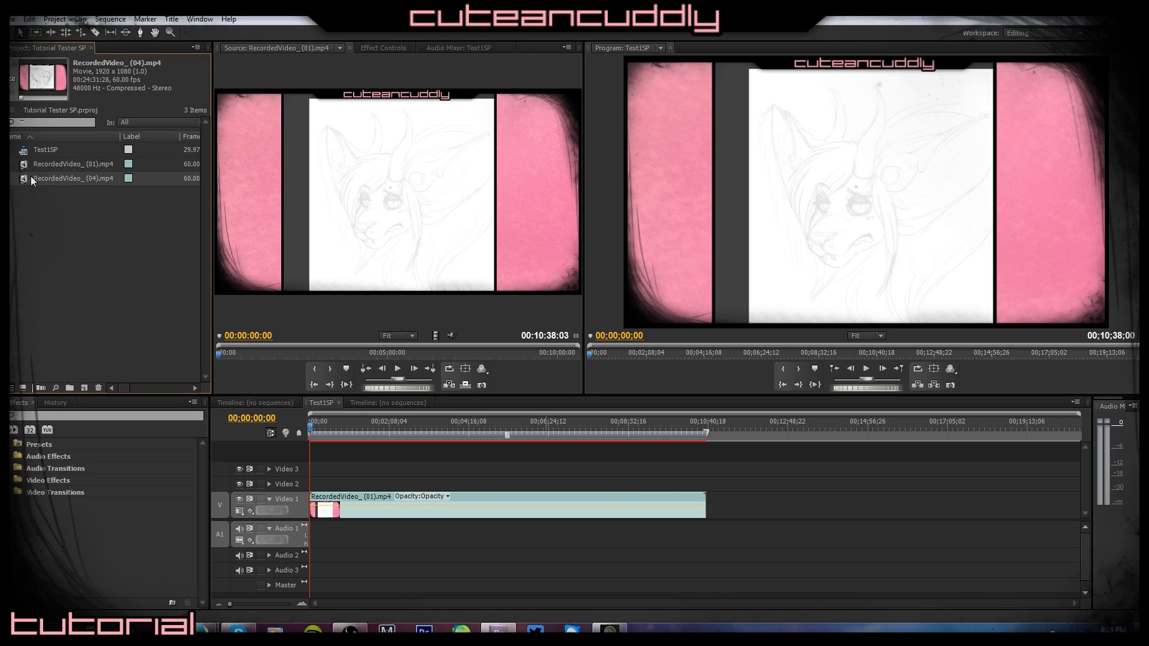
pyautogui.doubleClick(28, 177)
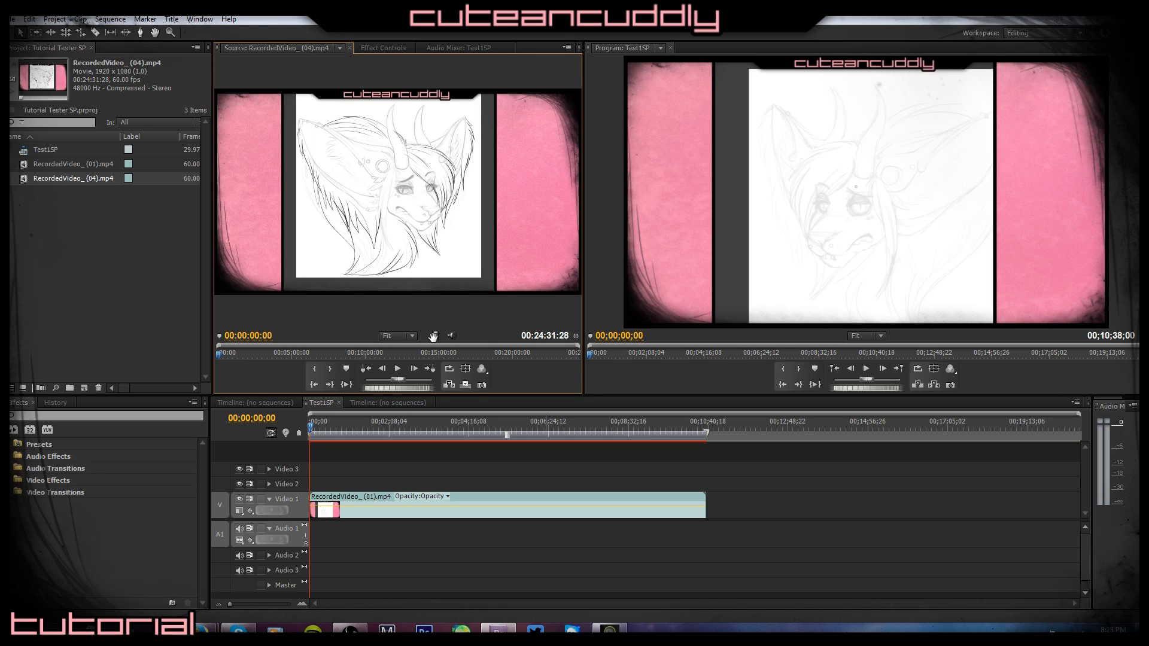
pyautogui.moveTo(433, 335); pyautogui.dragTo(708, 509)
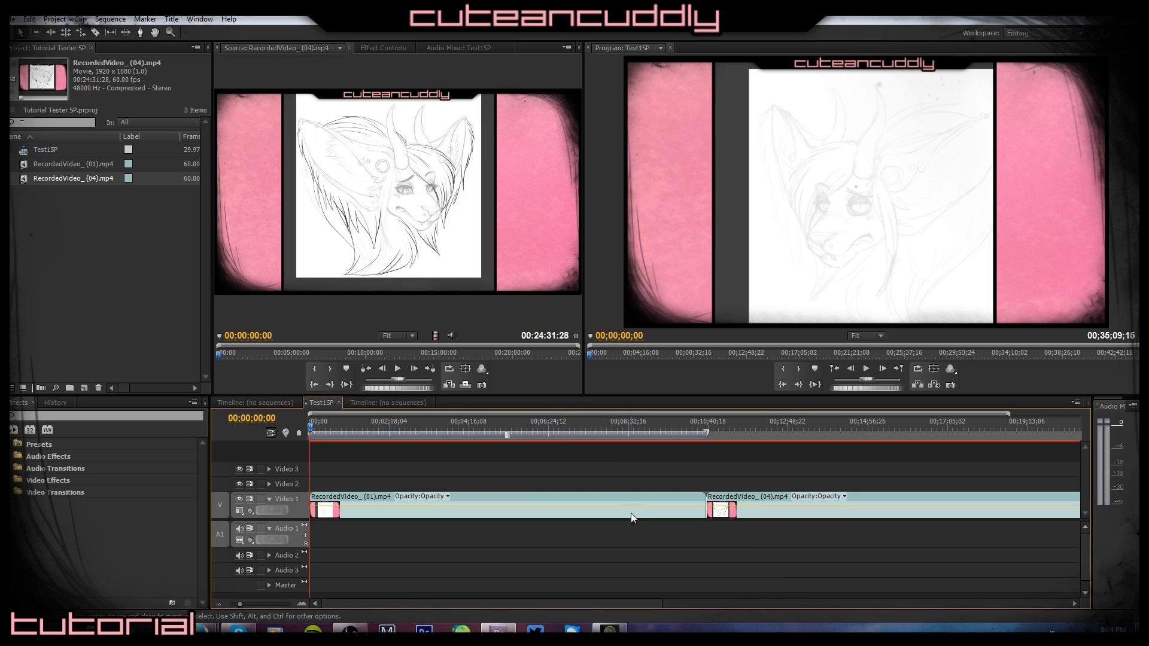
# Split the RecordedVideo_ (01).mp4 clip on Video 1 at 00;08;36;06.
pyautogui.click(311, 430)
pyautogui.moveTo(312, 429); pyautogui.dragTo(632, 444)
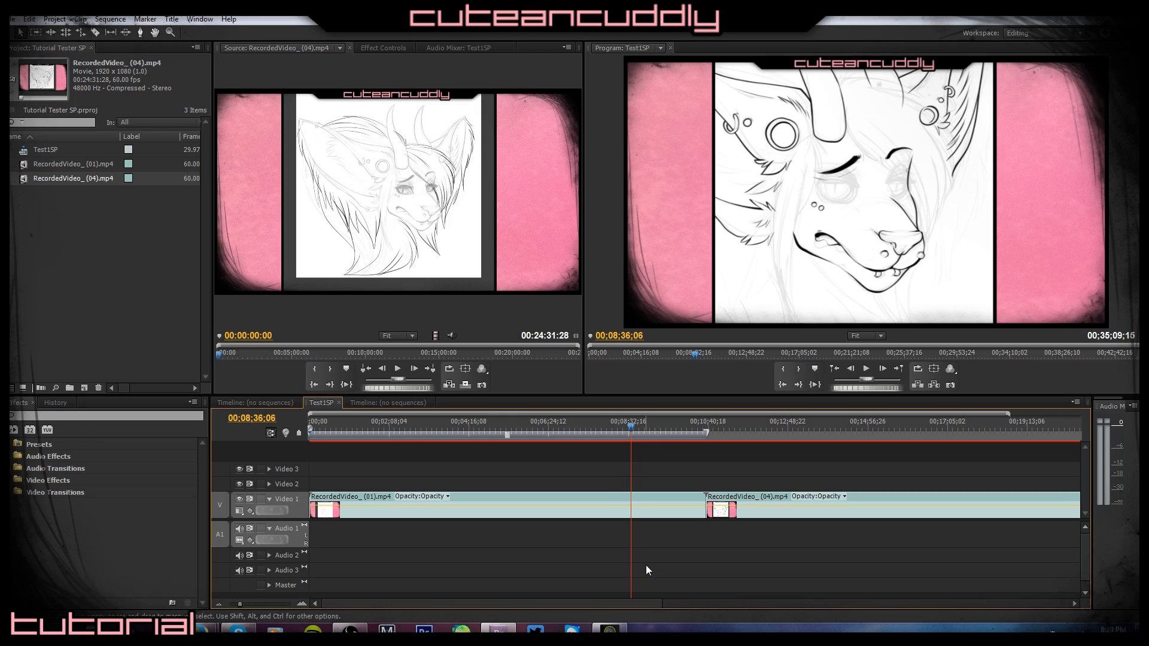
pyautogui.hotkey('ctrl', 'k')
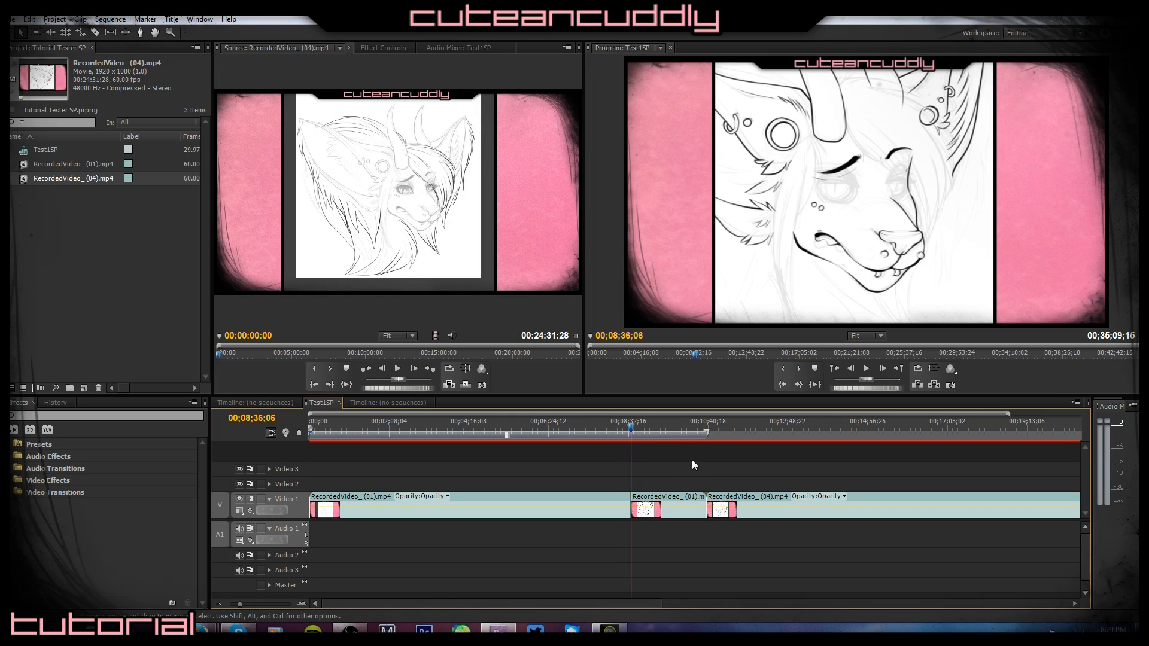
# Undo the split at 00;08;36;06, then cut RecordedVideo_ (01).mp4 at three points and RecordedVideo_ (04).mp4 once with the Razor tool.
pyautogui.hotkey('ctrl', 'z')
pyautogui.press('c')
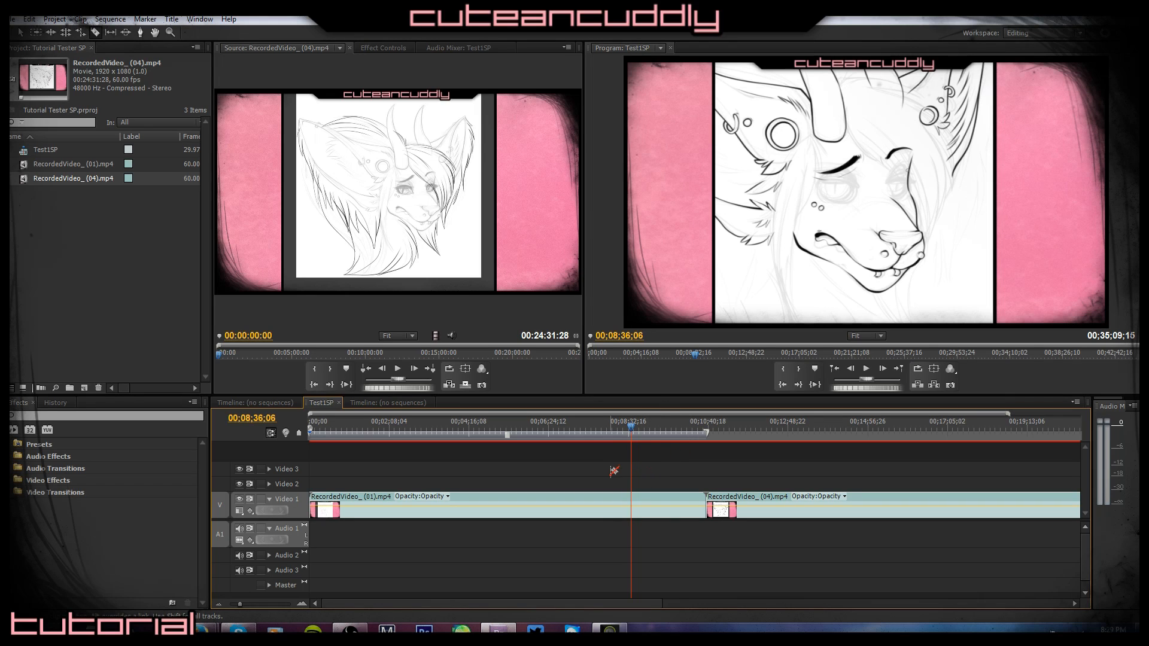
pyautogui.click(541, 504)
pyautogui.click(598, 504)
pyautogui.click(672, 504)
pyautogui.click(811, 504)
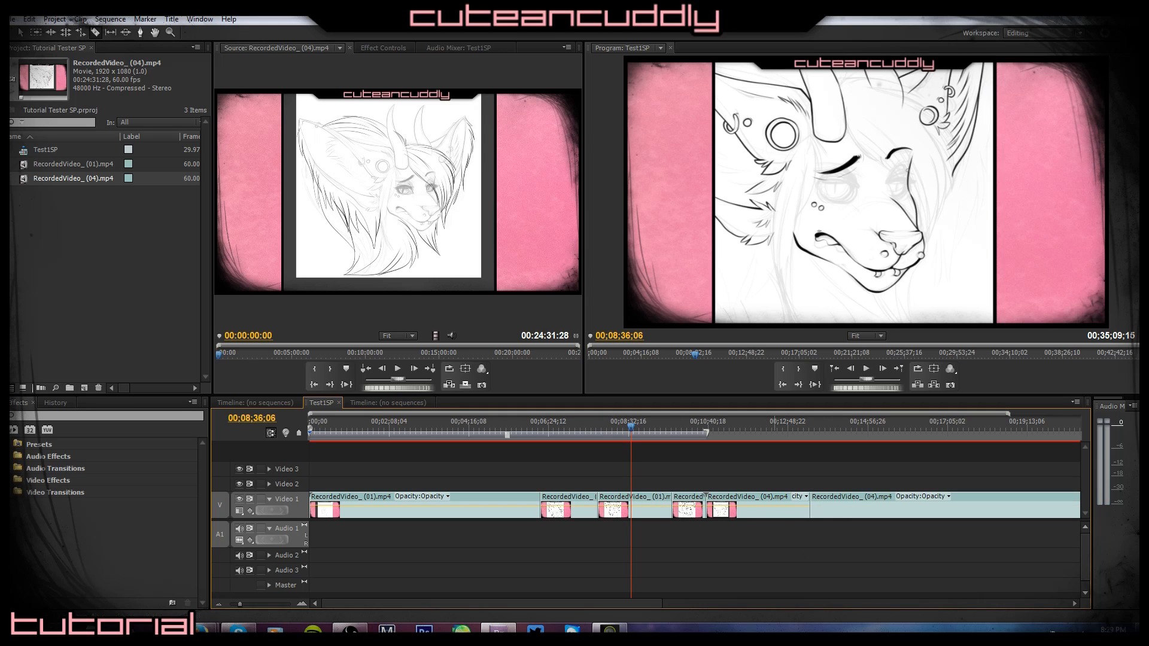
pyautogui.press('v')
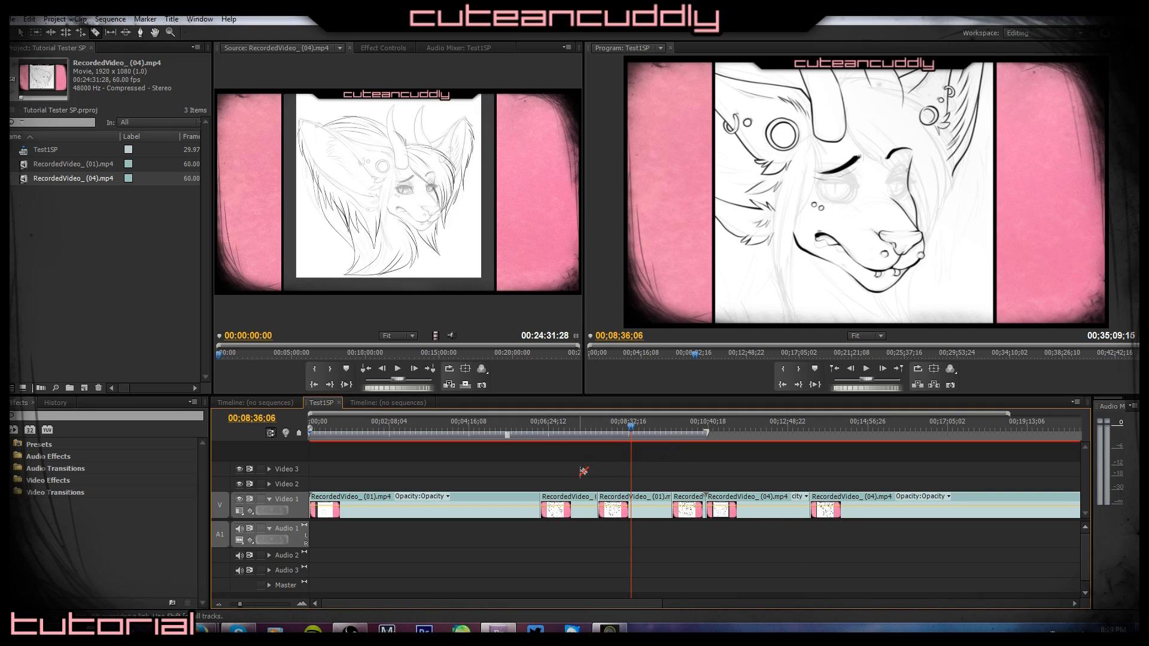
# Undo all four razor cuts on the Video 1 track.
pyautogui.hotkey('ctrl', 'z')
pyautogui.hotkey('ctrl', 'z')
pyautogui.hotkey('ctrl', 'z')
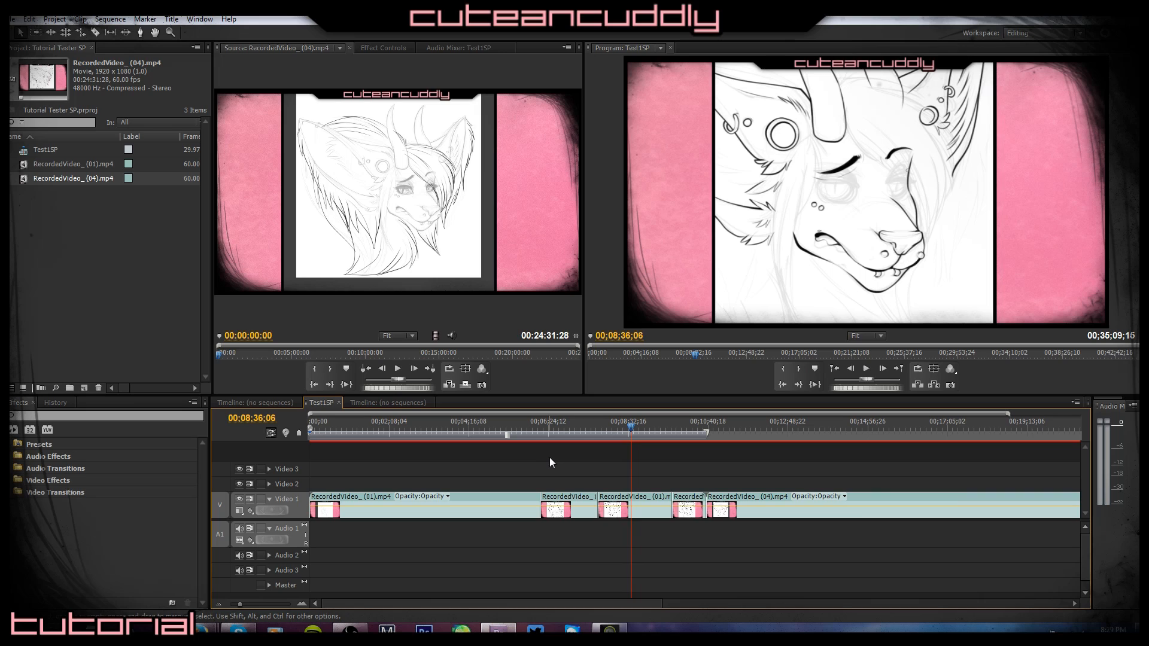
pyautogui.hotkey('ctrl', 'z')
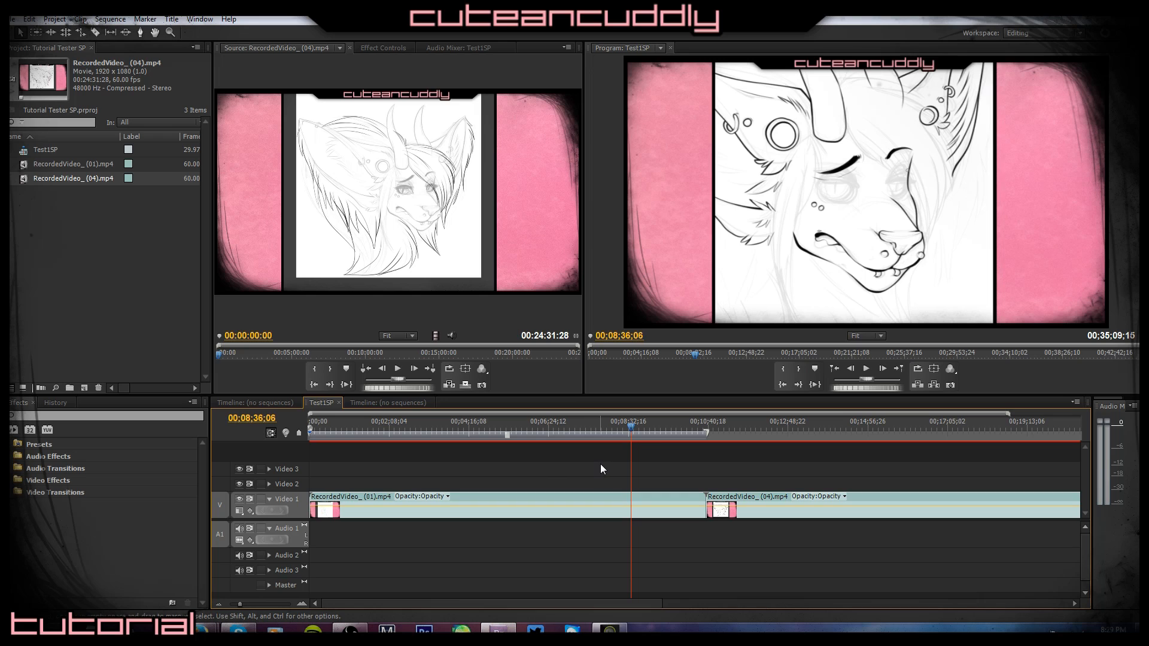
# Split the RecordedVideo_ (01).mp4 clip at 00;08;36;06 and delete the piece after the cut.
pyautogui.hotkey('ctrl', 'k')
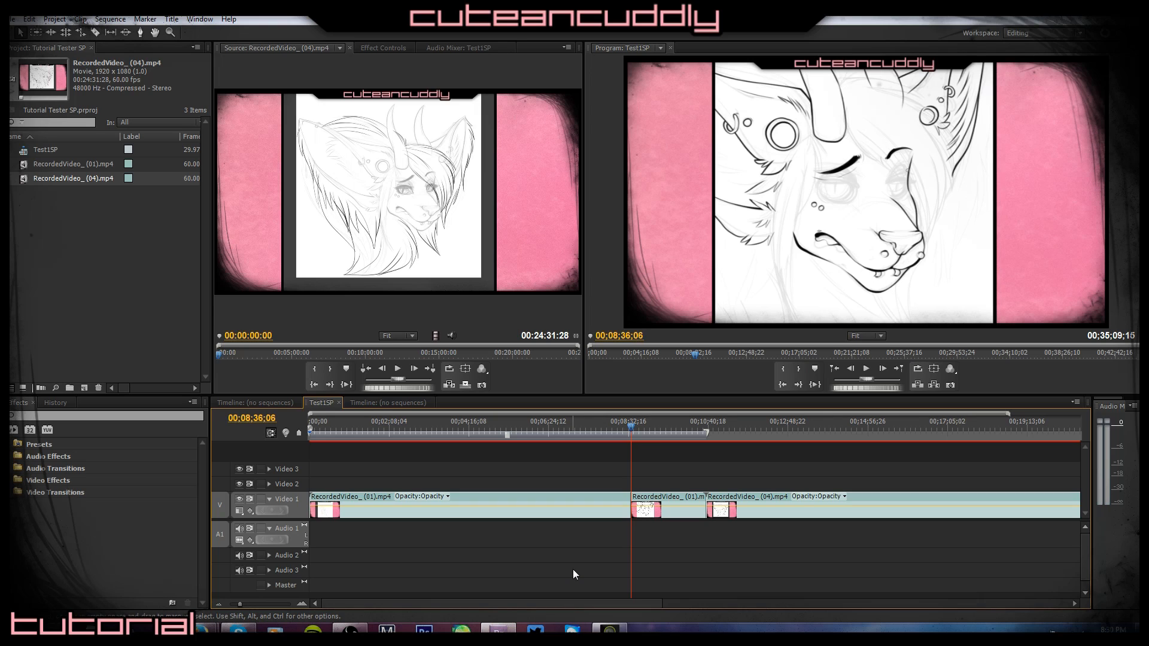
pyautogui.press('c')
pyautogui.press('v')
pyautogui.click(678, 508)
pyautogui.press('Delete')
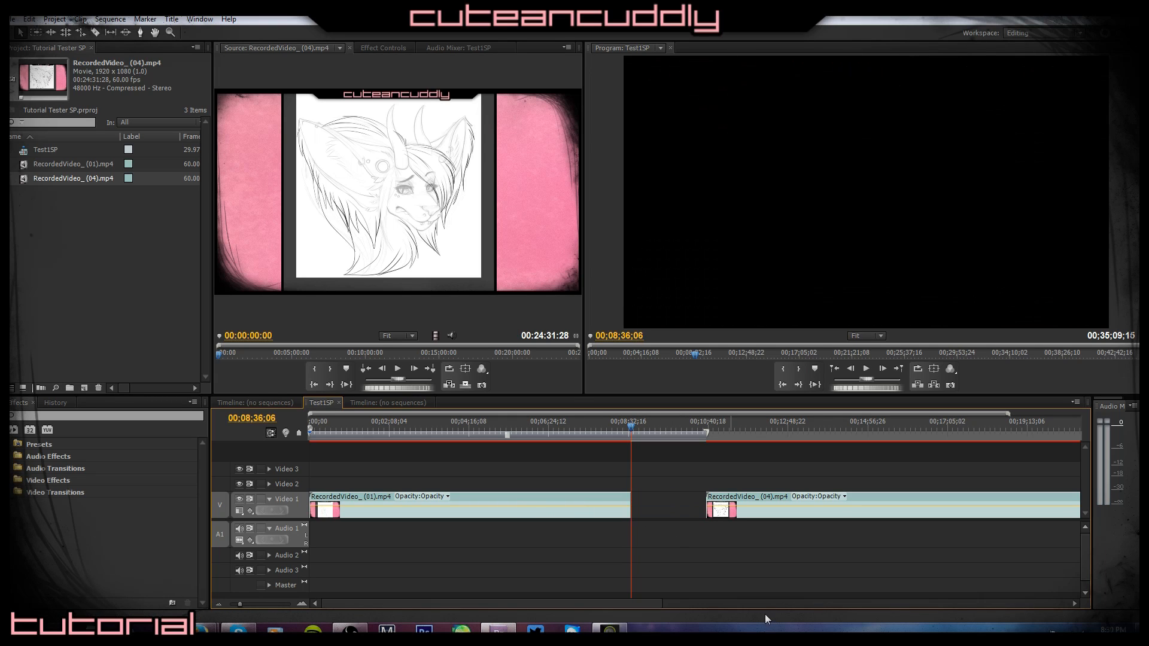
# Close the gap on Video 1 so RecordedVideo_ (04).mp4 directly follows the trimmed first clip.
pyautogui.moveTo(634, 426)
pyautogui.mouseDown()
pyautogui.moveTo(722, 426)
pyautogui.moveTo(627, 436)
pyautogui.mouseUp()
pyautogui.click(677, 507)
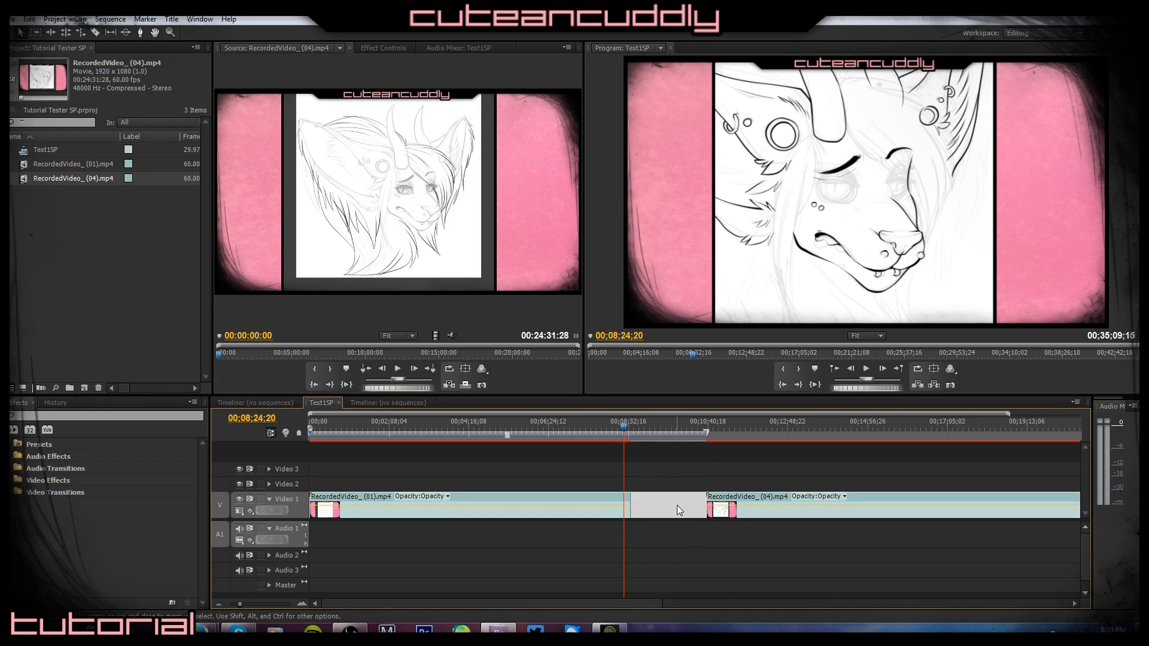
pyautogui.press('Delete')
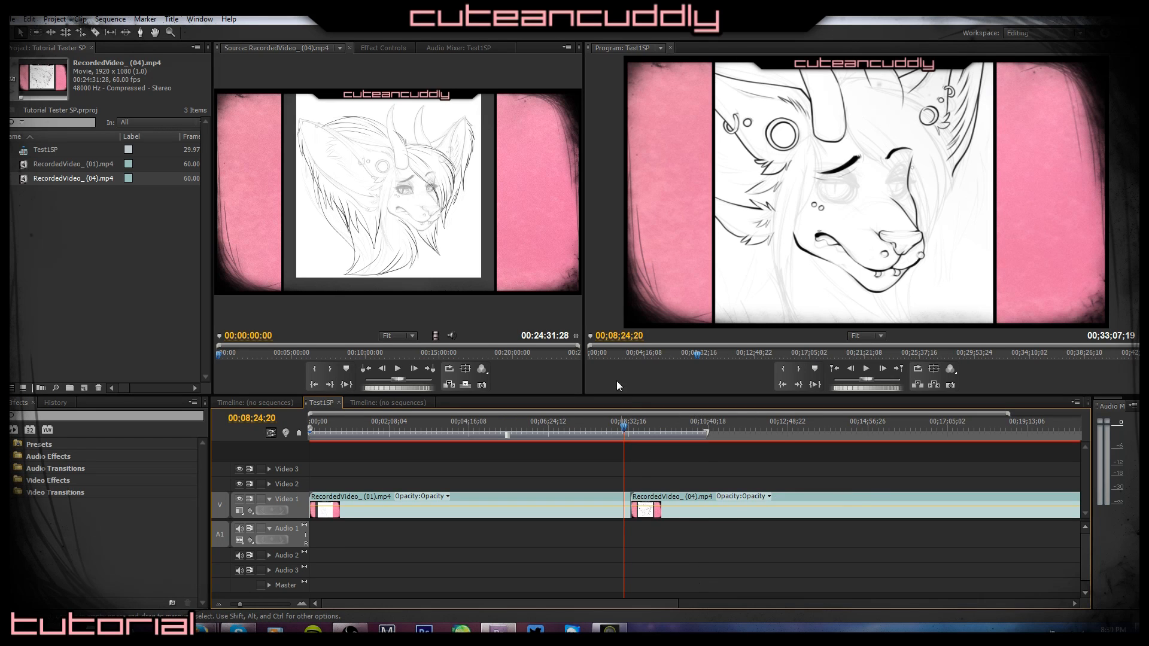
# Apply the Dip to Black transition to the start of the RecordedVideo_ (01).mp4 clip and play it back from the beginning.
pyautogui.moveTo(623, 428)
pyautogui.mouseDown()
pyautogui.moveTo(641, 423)
pyautogui.moveTo(622, 422)
pyautogui.mouseUp()
pyautogui.moveTo(622, 426); pyautogui.dragTo(274, 430)
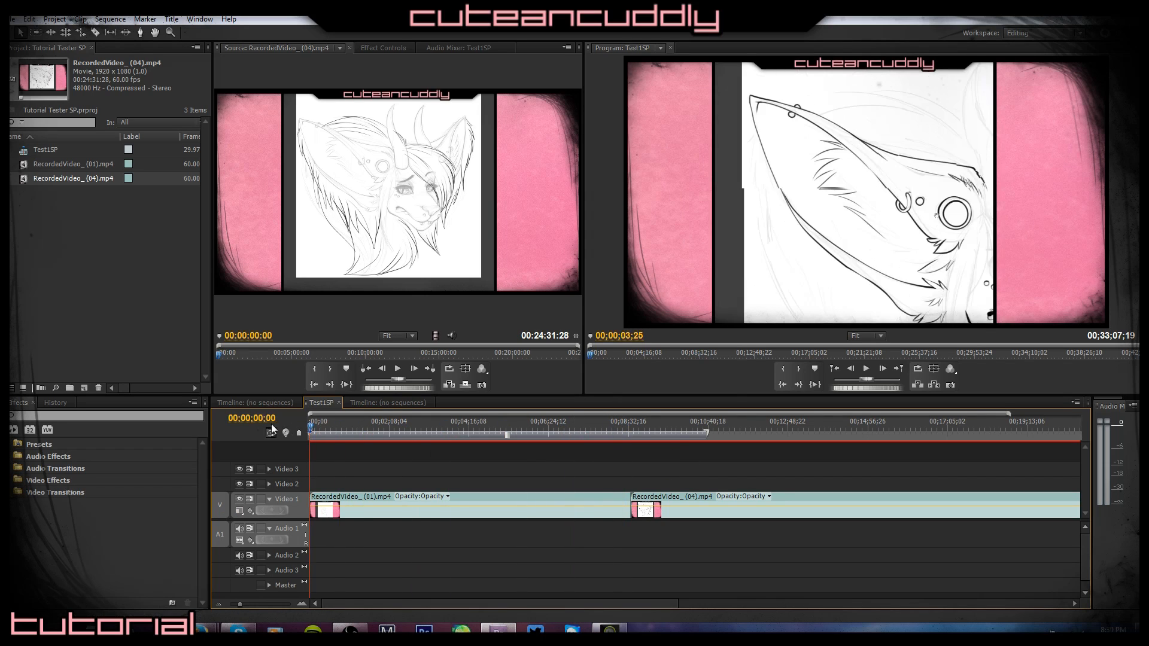
pyautogui.click(6, 492)
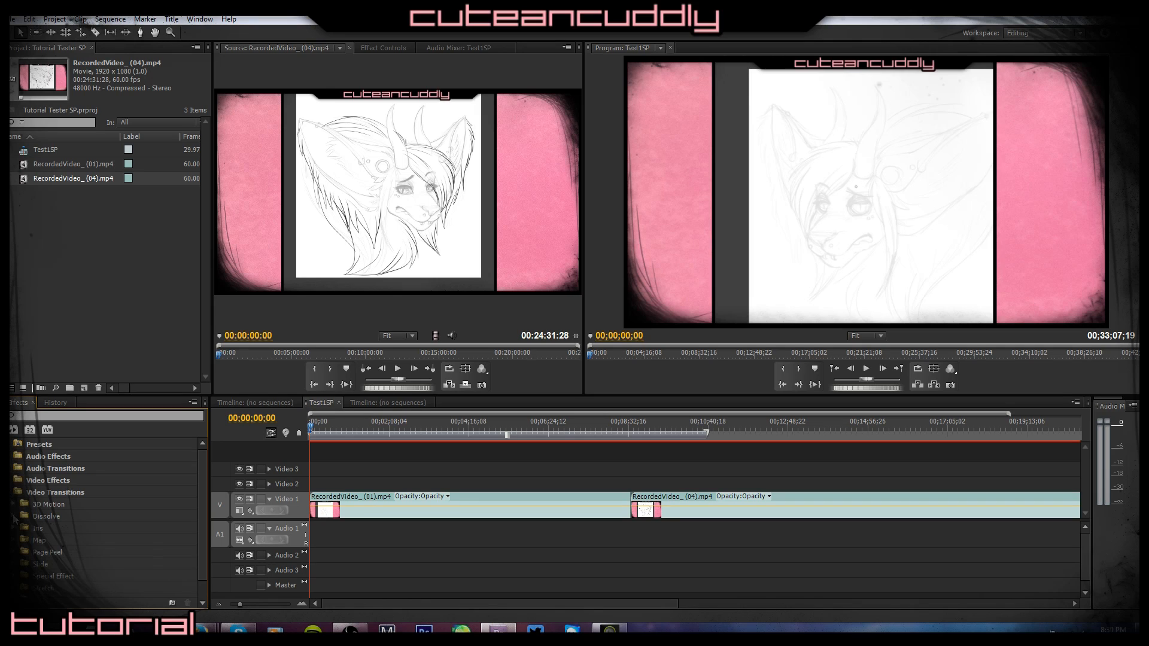
pyautogui.click(13, 516)
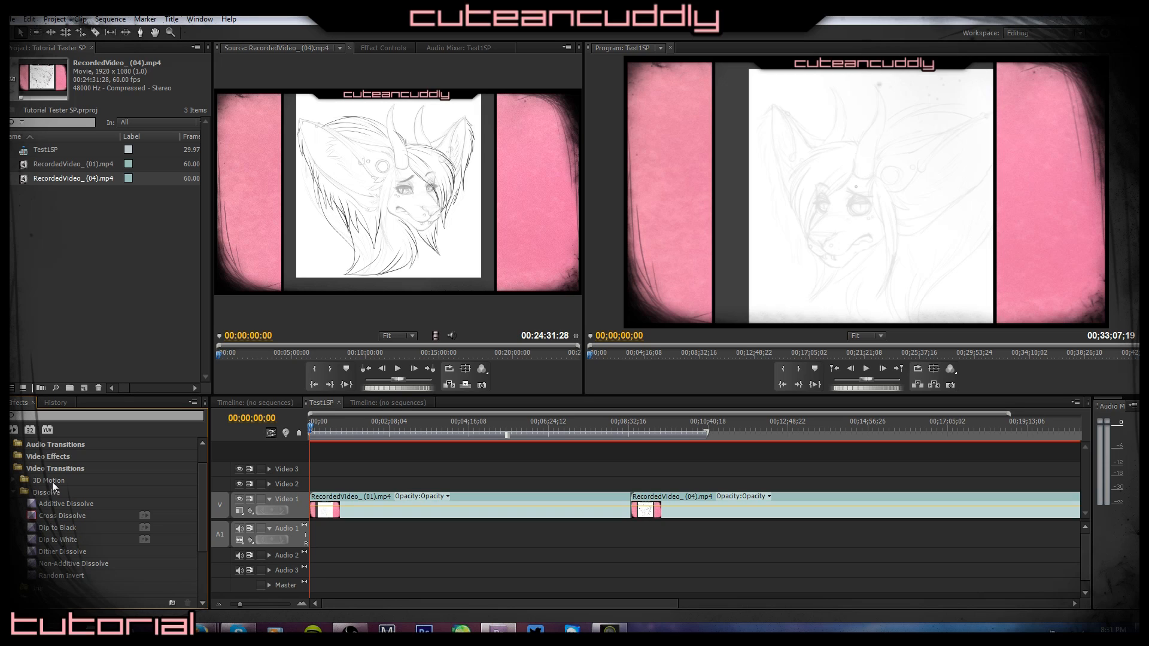
pyautogui.scroll(2, 84, 530)
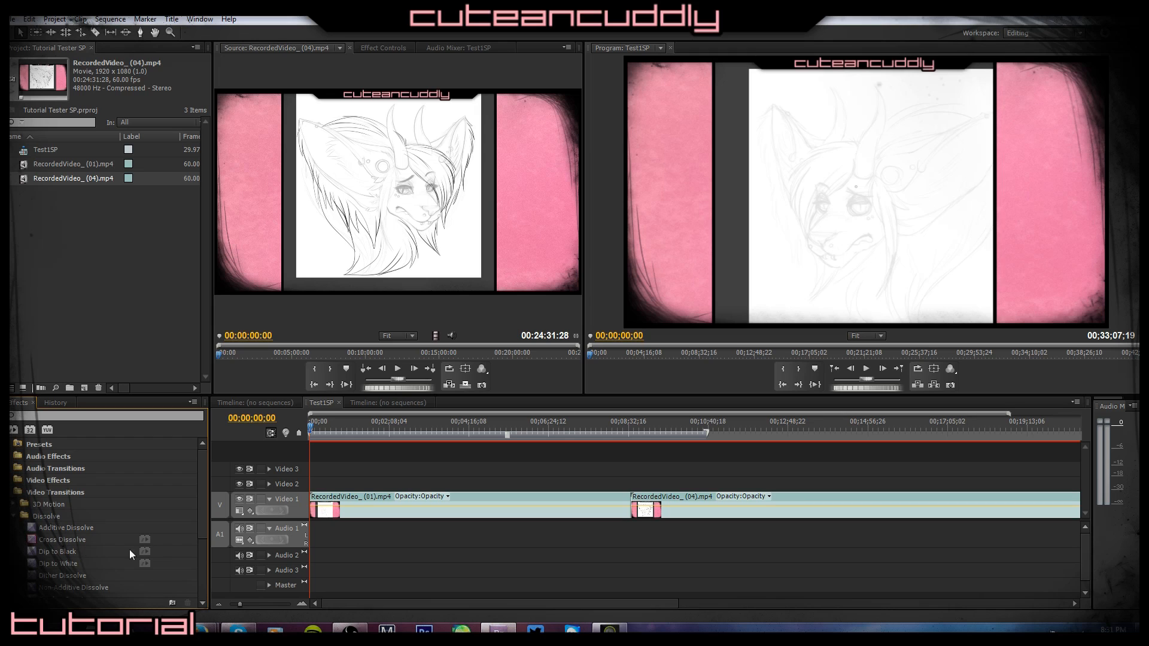
pyautogui.moveTo(37, 554); pyautogui.dragTo(315, 512)
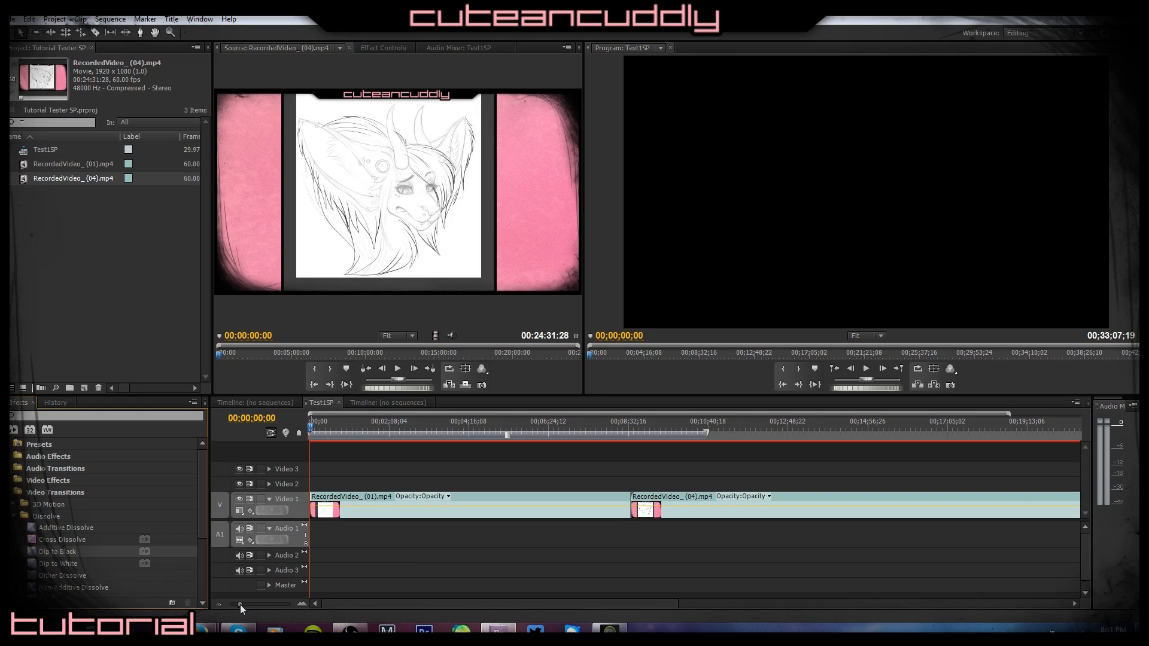
pyautogui.moveTo(239, 604)
pyautogui.mouseDown()
pyautogui.moveTo(269, 602)
pyautogui.moveTo(254, 604)
pyautogui.mouseUp()
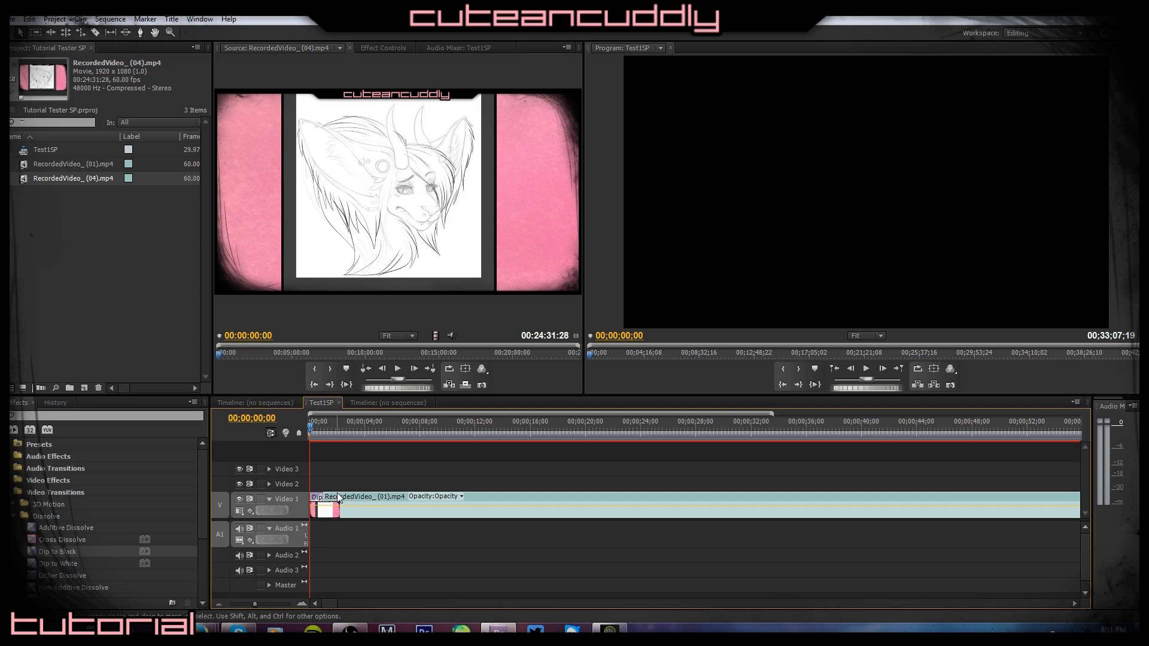
pyautogui.click(869, 371)
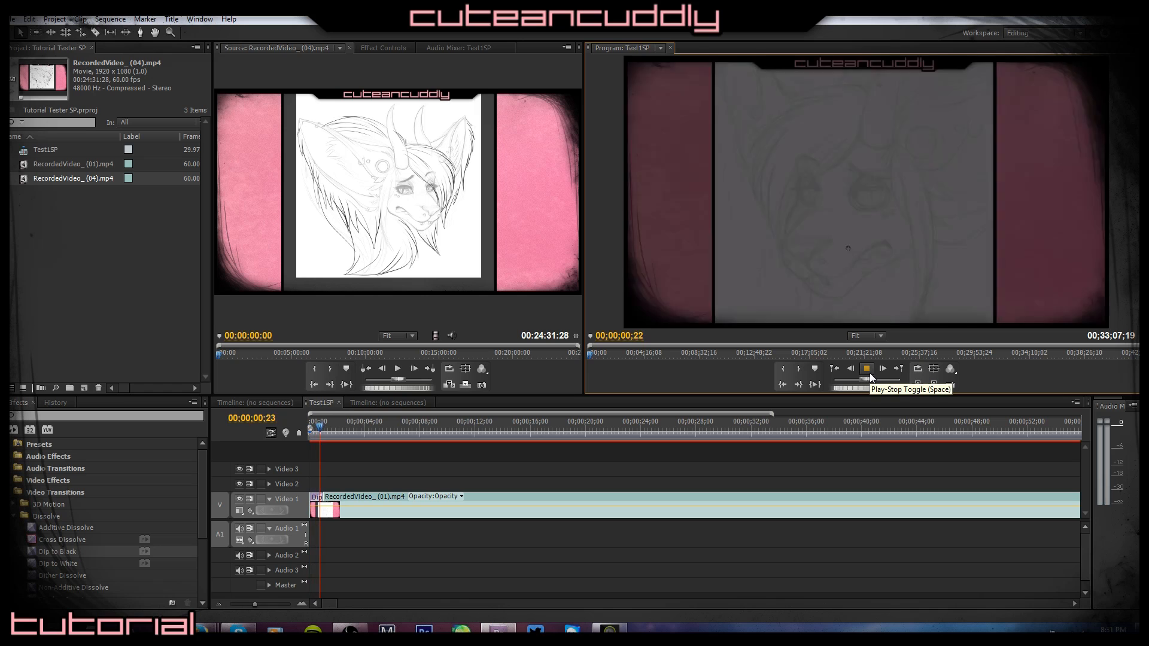
pyautogui.click(868, 370)
# Lengthen the Dip to Black transition on the first clip to about 6 seconds and play the sequence.
pyautogui.click(321, 496)
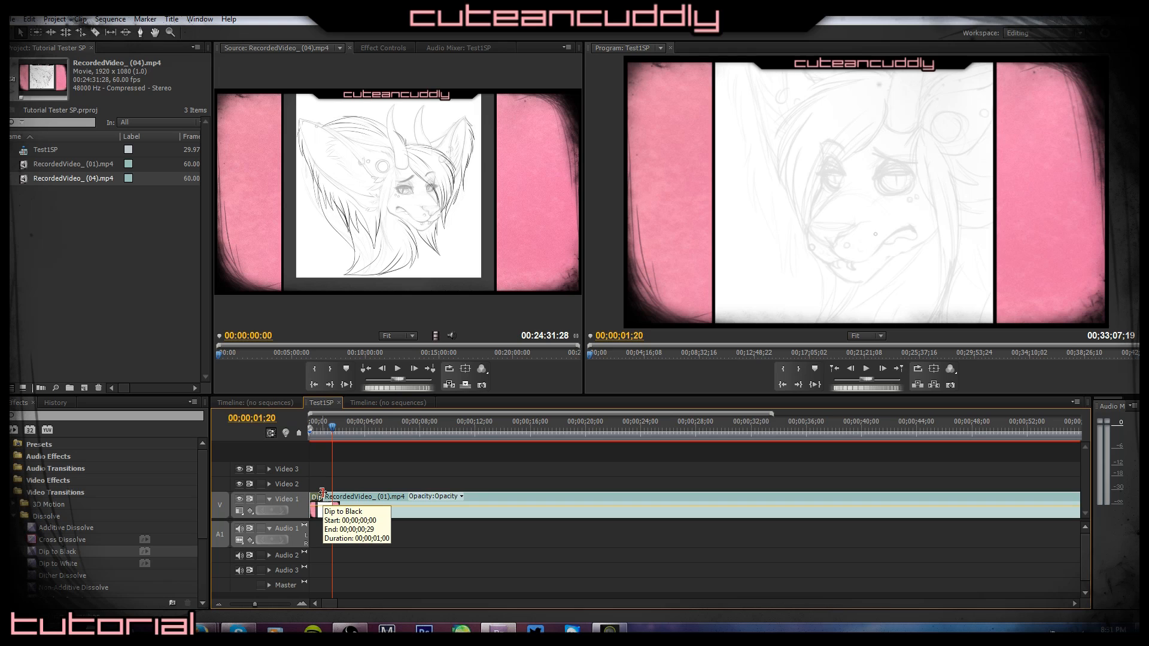
pyautogui.moveTo(322, 493); pyautogui.dragTo(391, 499)
pyautogui.click(867, 369)
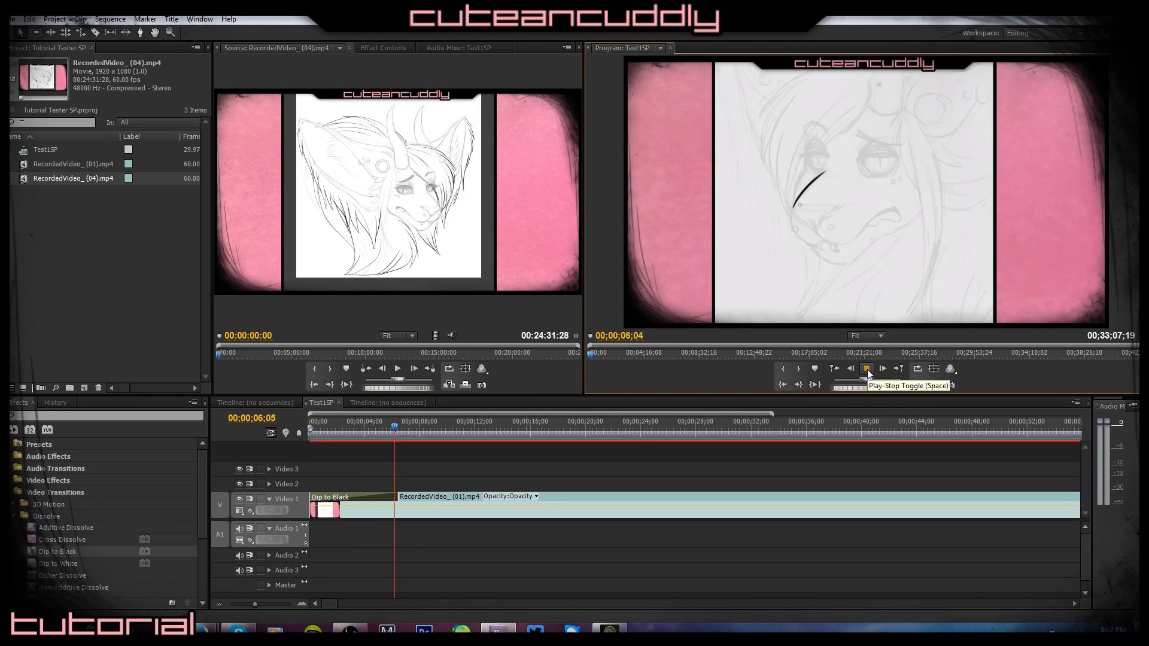
pyautogui.click(866, 370)
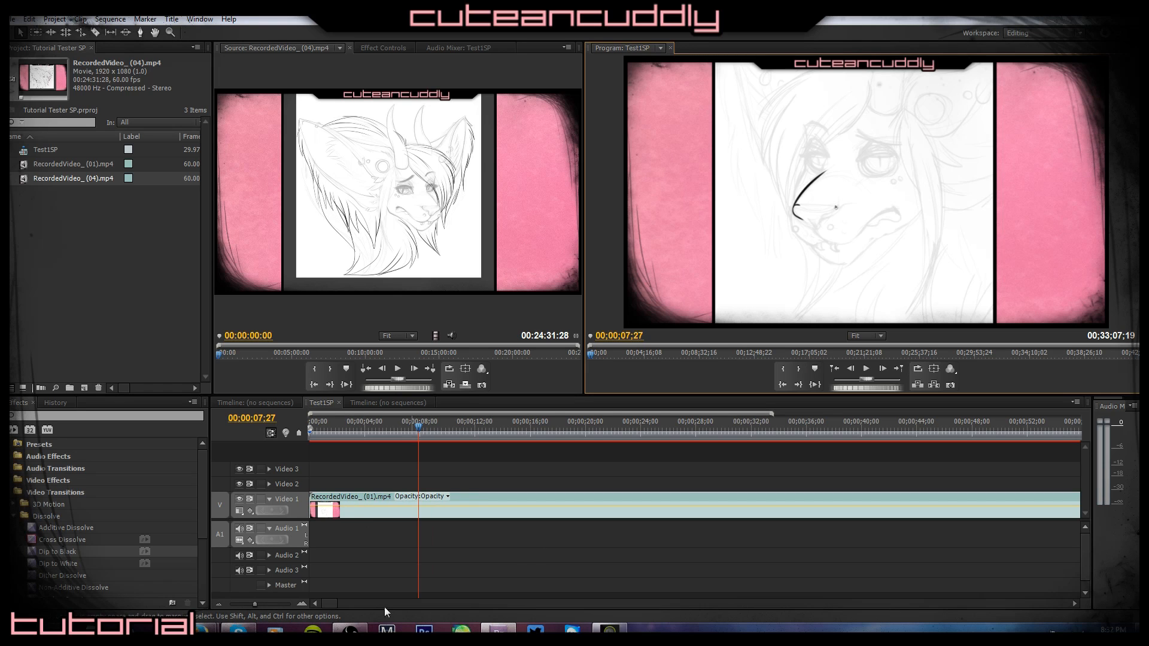
# Select both clips on the Video 1 track and set their speed to 500%.
pyautogui.moveTo(255, 603); pyautogui.dragTo(235, 605)
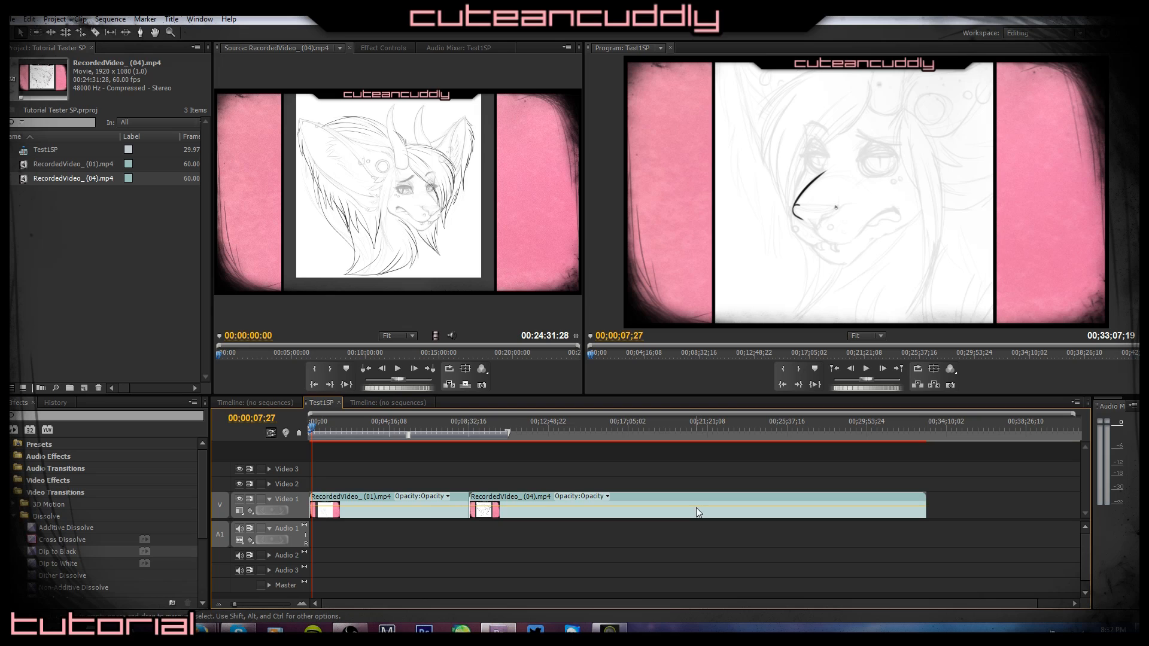
pyautogui.moveTo(622, 532); pyautogui.dragTo(353, 471)
pyautogui.click(576, 547)
pyautogui.click(549, 511)
pyautogui.keyDown('shift'); pyautogui.click(424, 509); pyautogui.keyUp('shift')
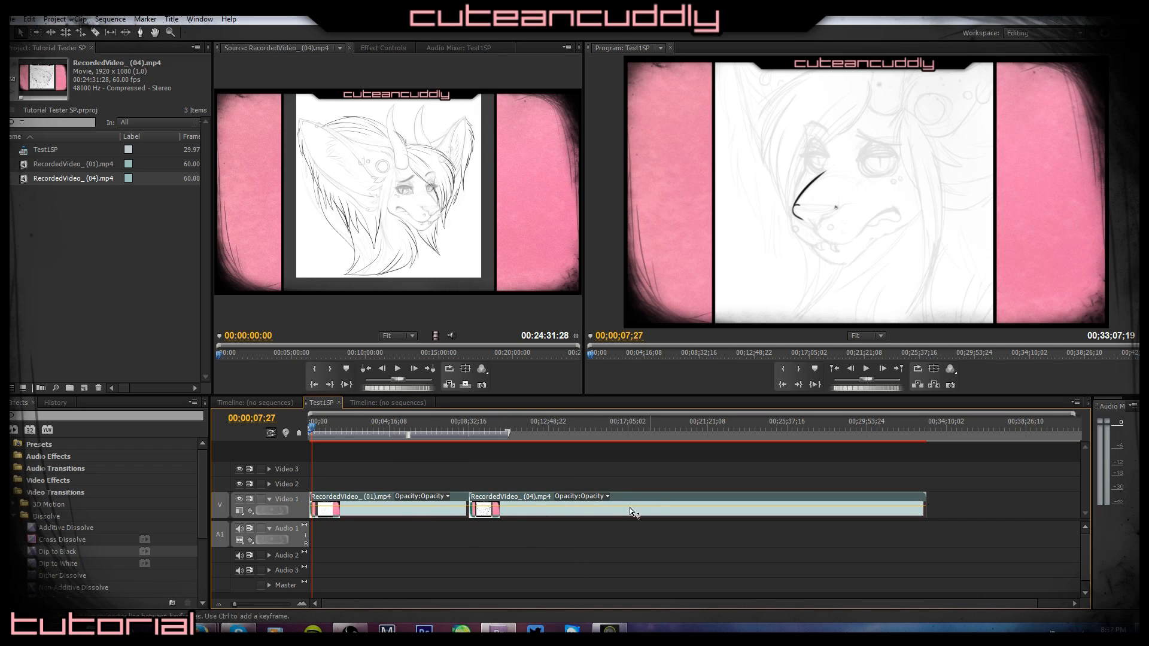
pyautogui.click(577, 557)
pyautogui.moveTo(602, 551); pyautogui.dragTo(429, 485)
pyautogui.moveTo(573, 555); pyautogui.dragTo(396, 470)
pyautogui.rightClick(406, 509)
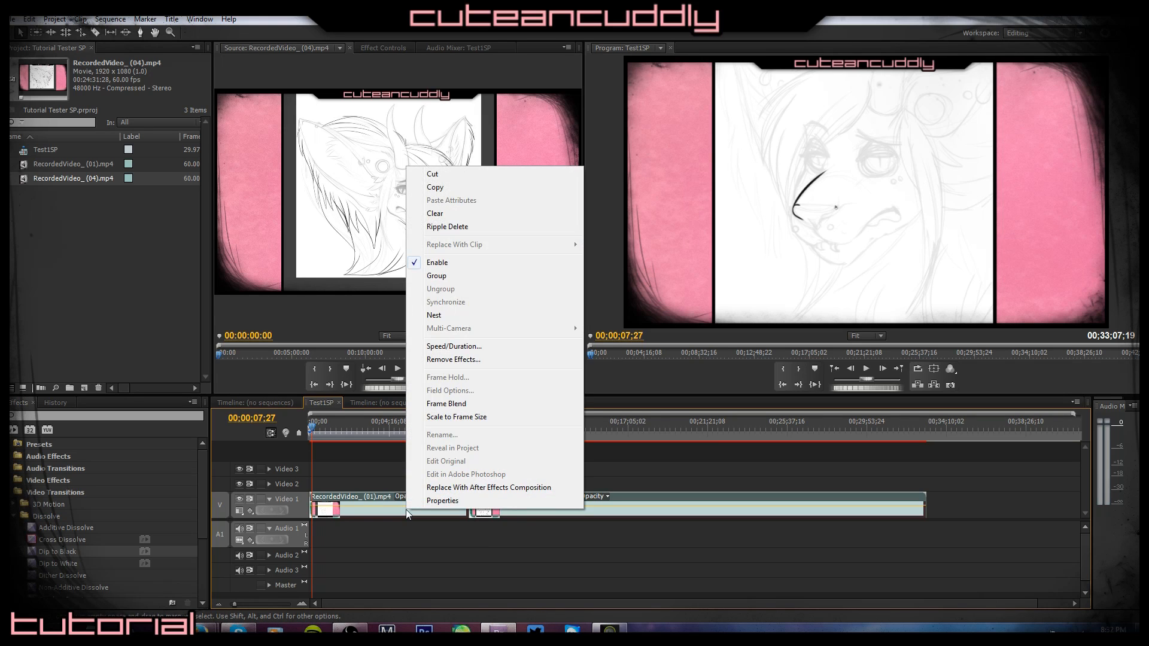
pyautogui.click(461, 348)
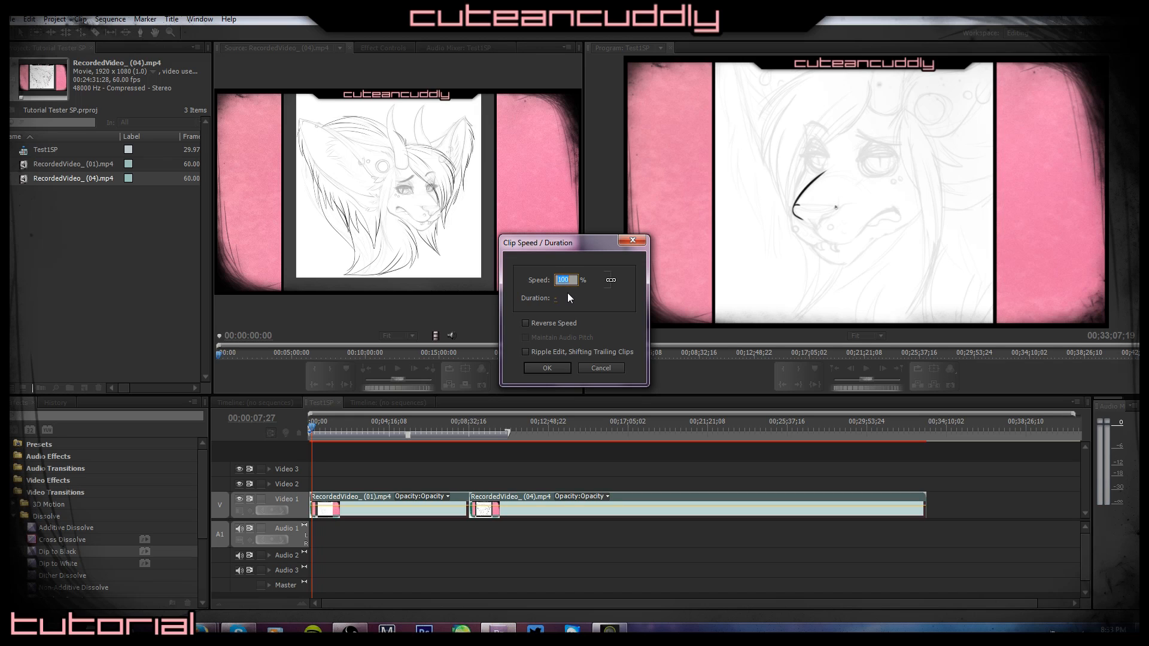
pyautogui.write('500')
pyautogui.press('Return')
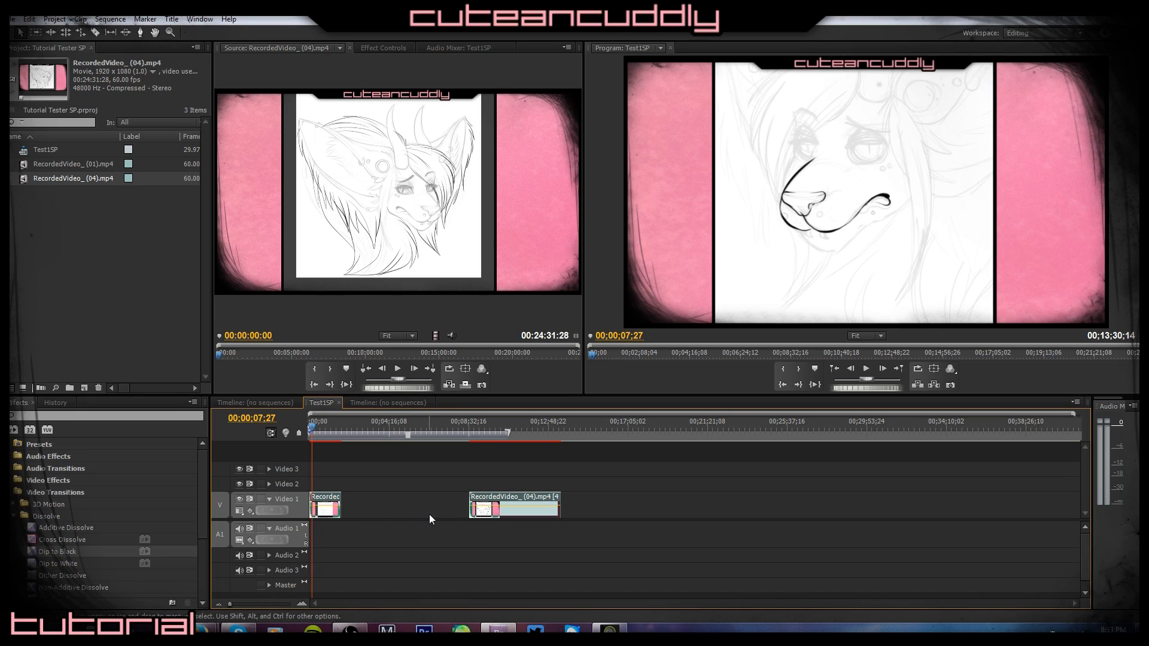
# Delete the empty gap between the two sped-up clips on Video 1.
pyautogui.click(417, 542)
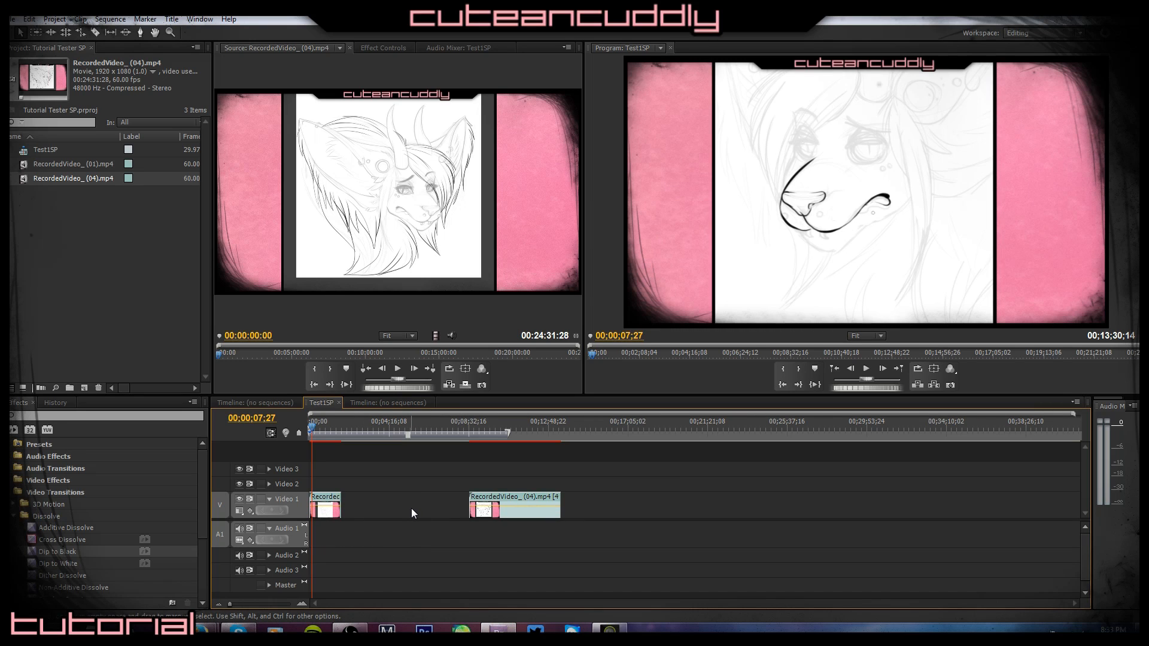
pyautogui.click(412, 511)
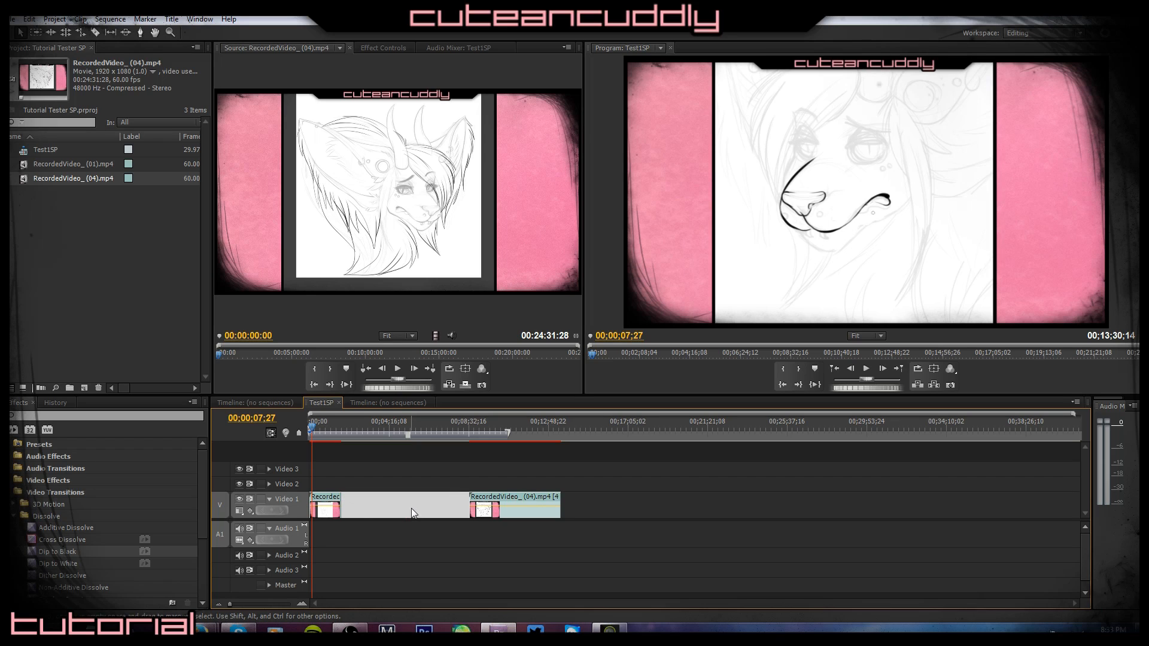
pyautogui.press('Delete')
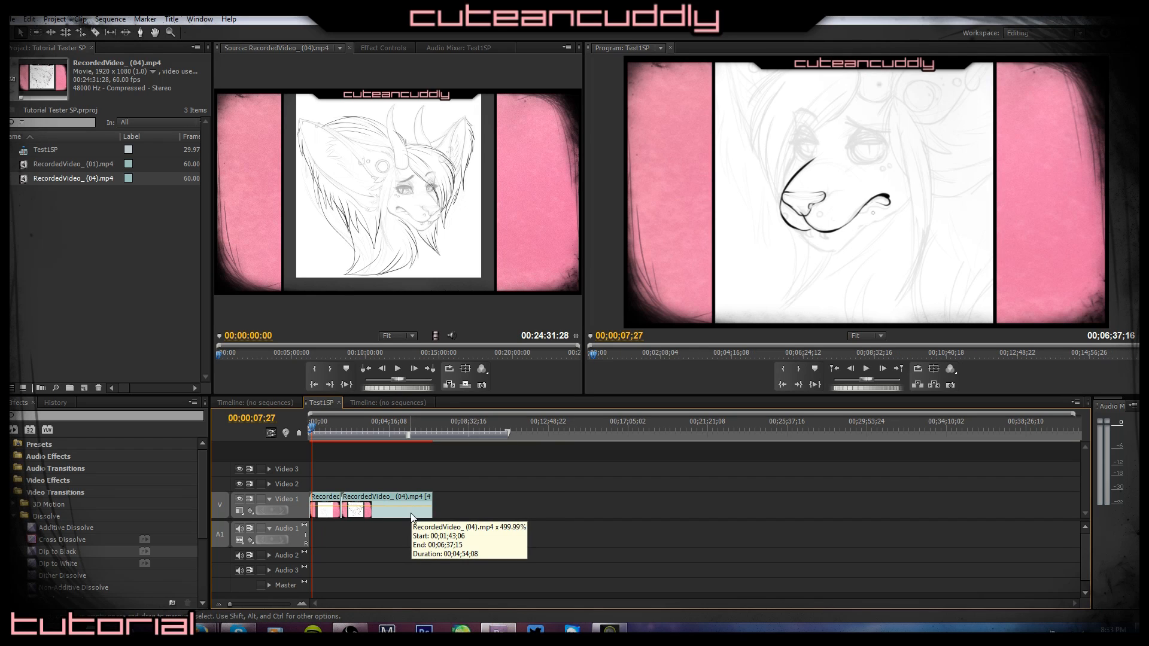
# Play the sped-up footage to check its pace, then return the playhead to the start of the sequence.
pyautogui.moveTo(328, 433)
pyautogui.mouseDown()
pyautogui.moveTo(337, 432)
pyautogui.moveTo(310, 432)
pyautogui.mouseUp()
pyautogui.moveTo(233, 603); pyautogui.dragTo(243, 604)
pyautogui.click(867, 369)
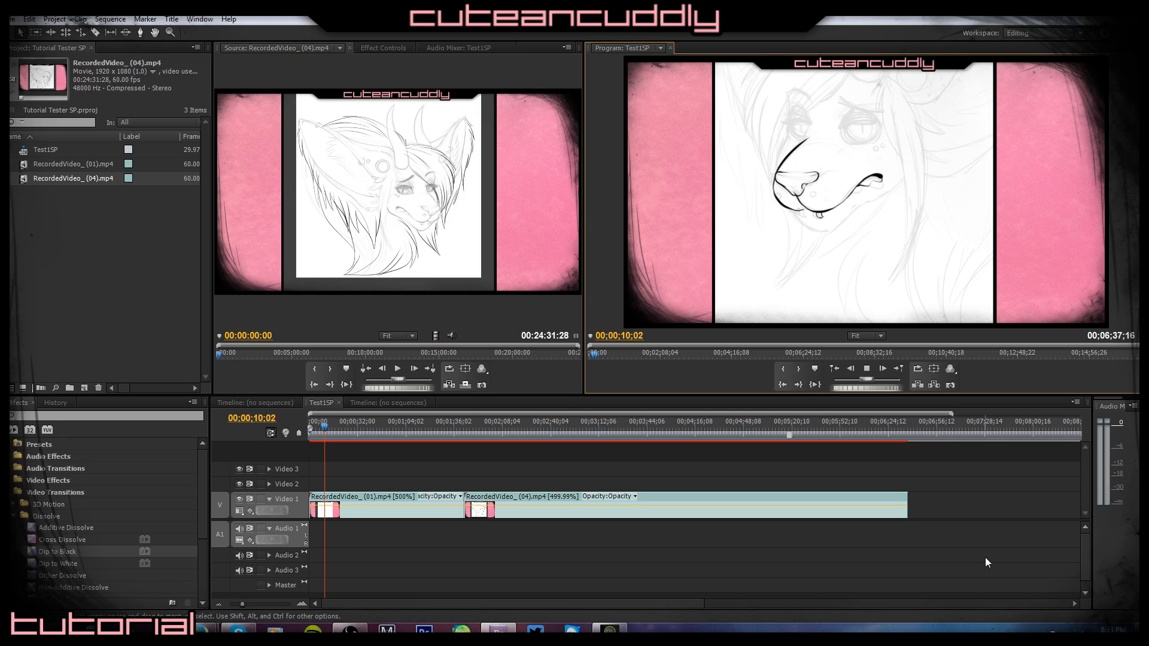
pyautogui.press('space')
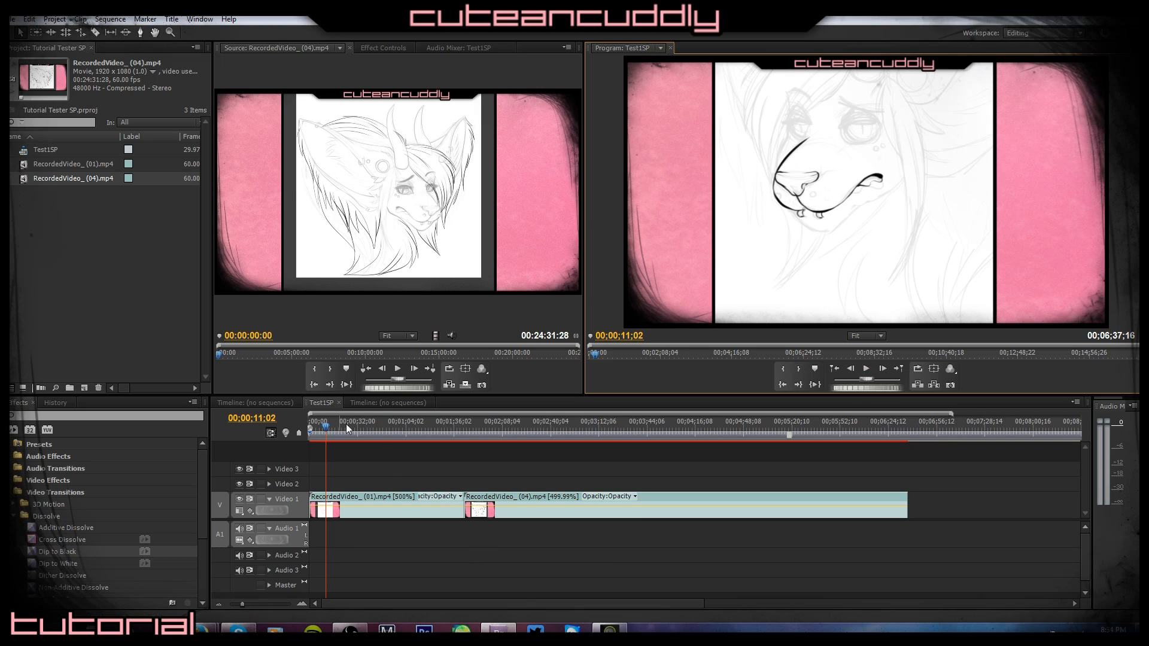
pyautogui.moveTo(321, 433); pyautogui.dragTo(300, 427)
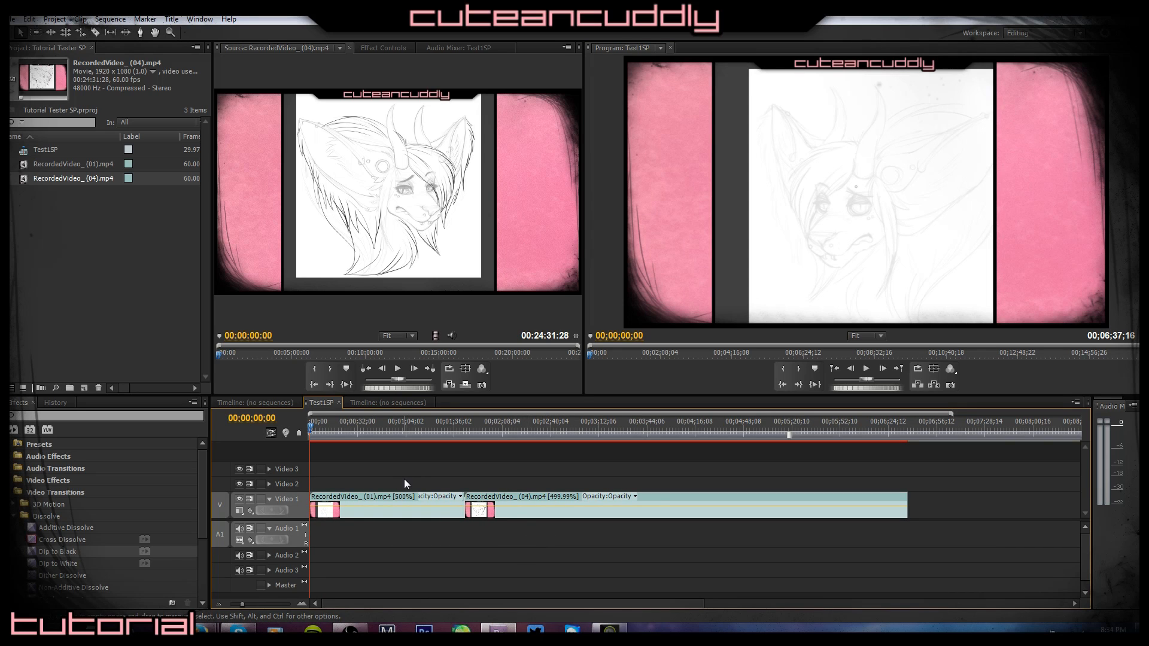
# Select both RecordedVideo clips on the Video 1 track and group them.
pyautogui.moveTo(411, 462); pyautogui.dragTo(560, 550)
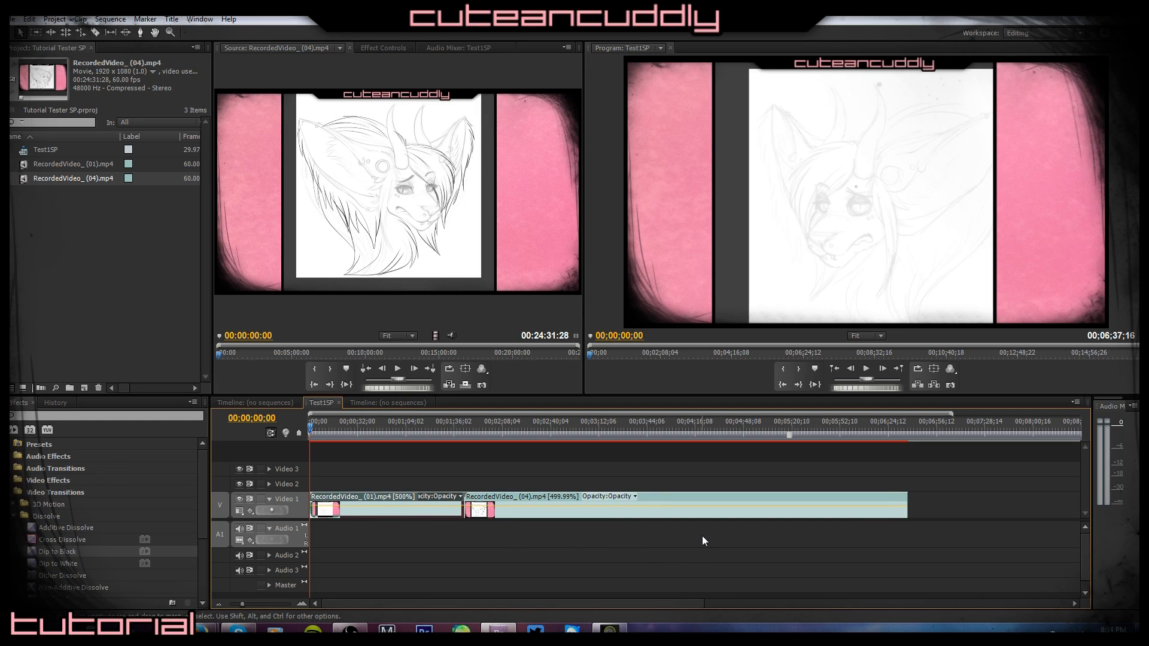
pyautogui.click(633, 510)
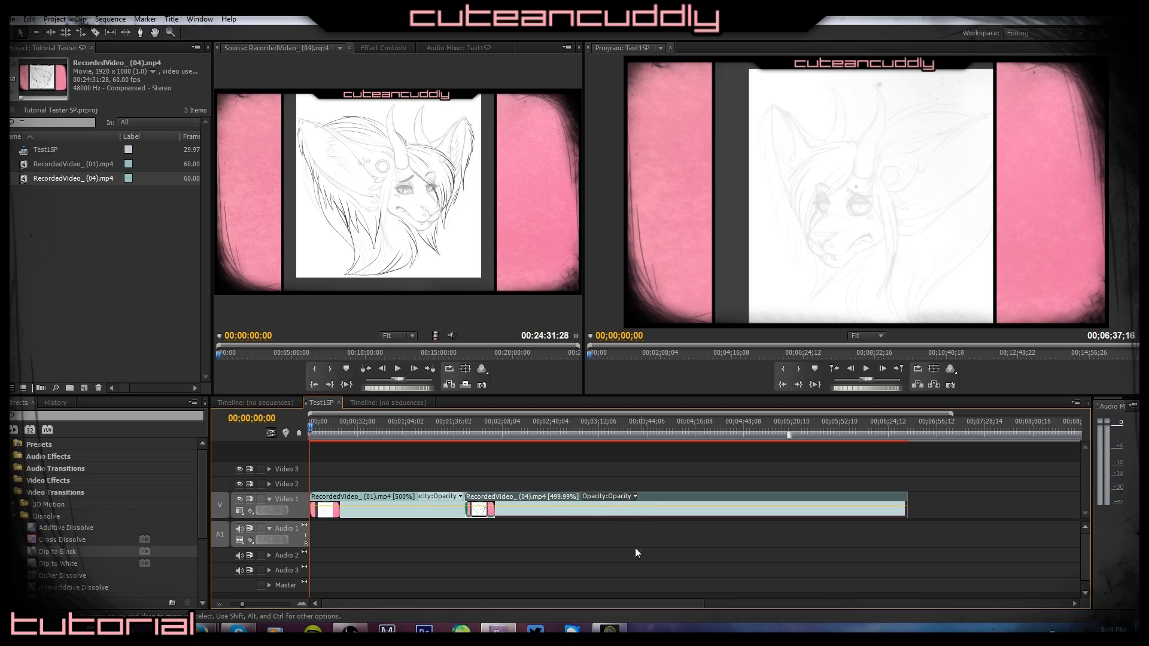
pyautogui.moveTo(888, 542); pyautogui.dragTo(419, 518)
pyautogui.rightClick(419, 515)
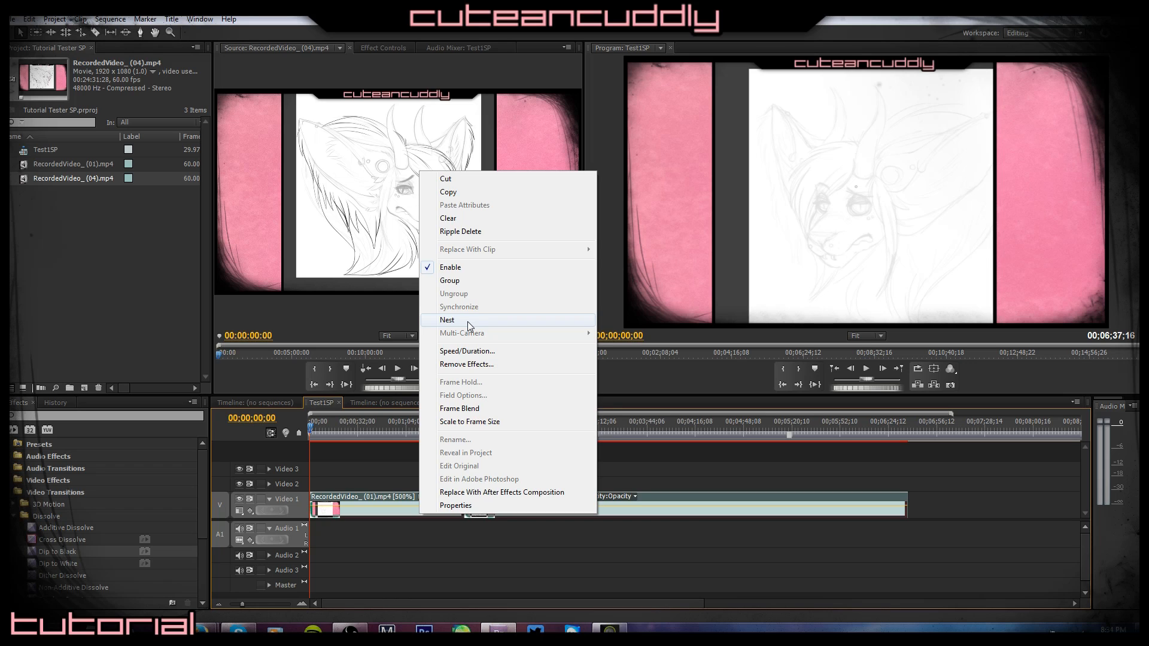
pyautogui.click(457, 280)
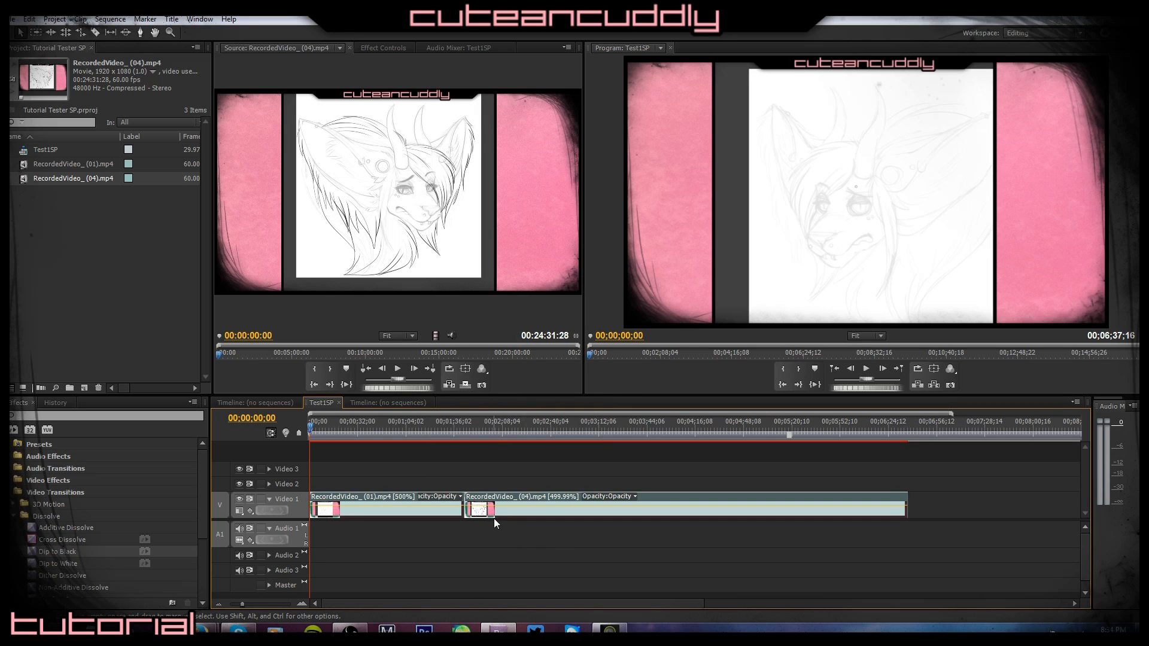
# Check the grouping by selecting and deselecting each of the two clips on Video 1.
pyautogui.click(533, 541)
pyautogui.click(375, 509)
pyautogui.click(409, 560)
pyautogui.click(556, 511)
pyautogui.click(576, 548)
pyautogui.click(372, 512)
pyautogui.click(430, 547)
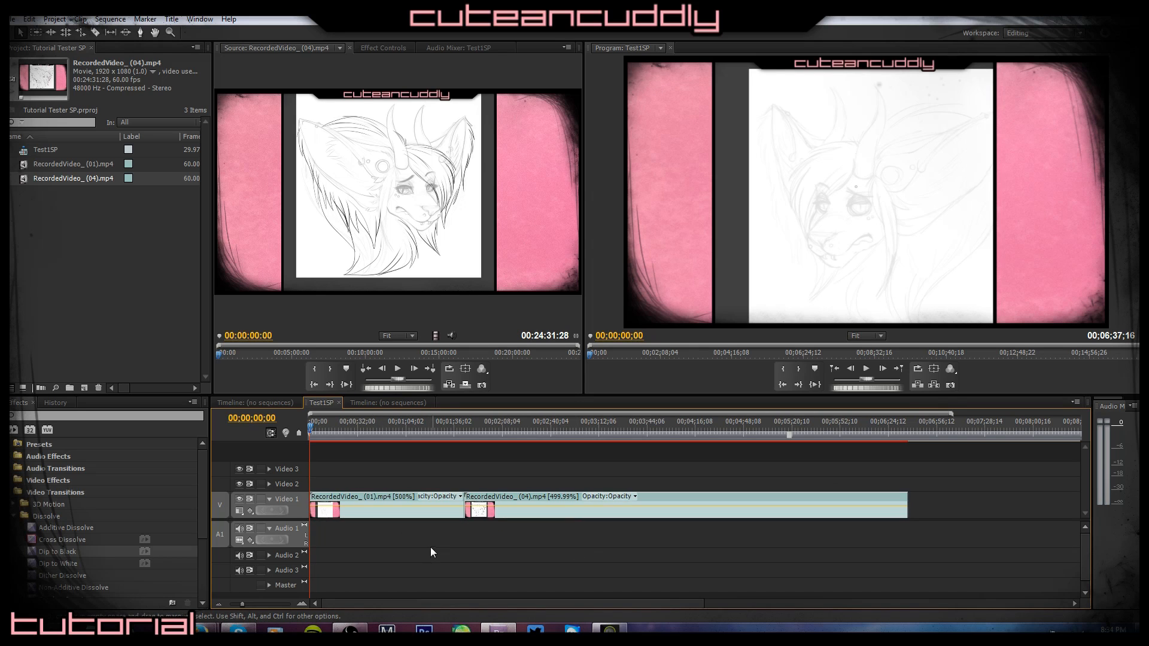
# Ungroup the two RecordedVideo clips on Video 1 and check that each can be selected separately.
pyautogui.rightClick(550, 515)
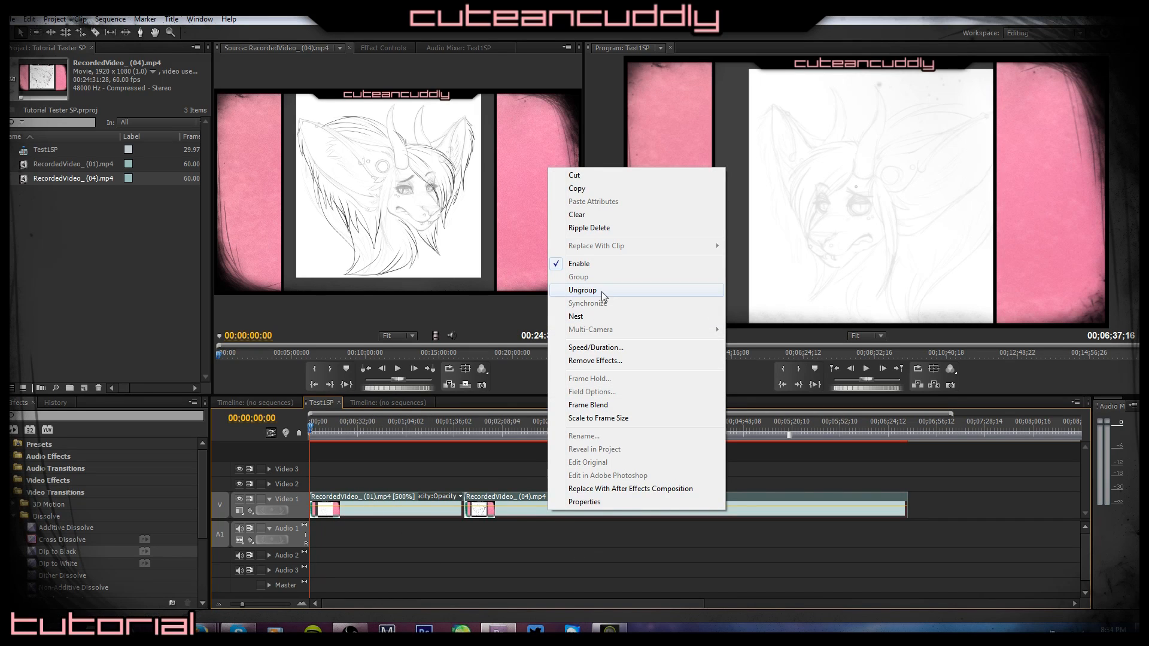
pyautogui.click(601, 293)
pyautogui.click(559, 565)
pyautogui.moveTo(413, 509); pyautogui.dragTo(467, 516)
pyautogui.click(566, 513)
pyautogui.click(590, 580)
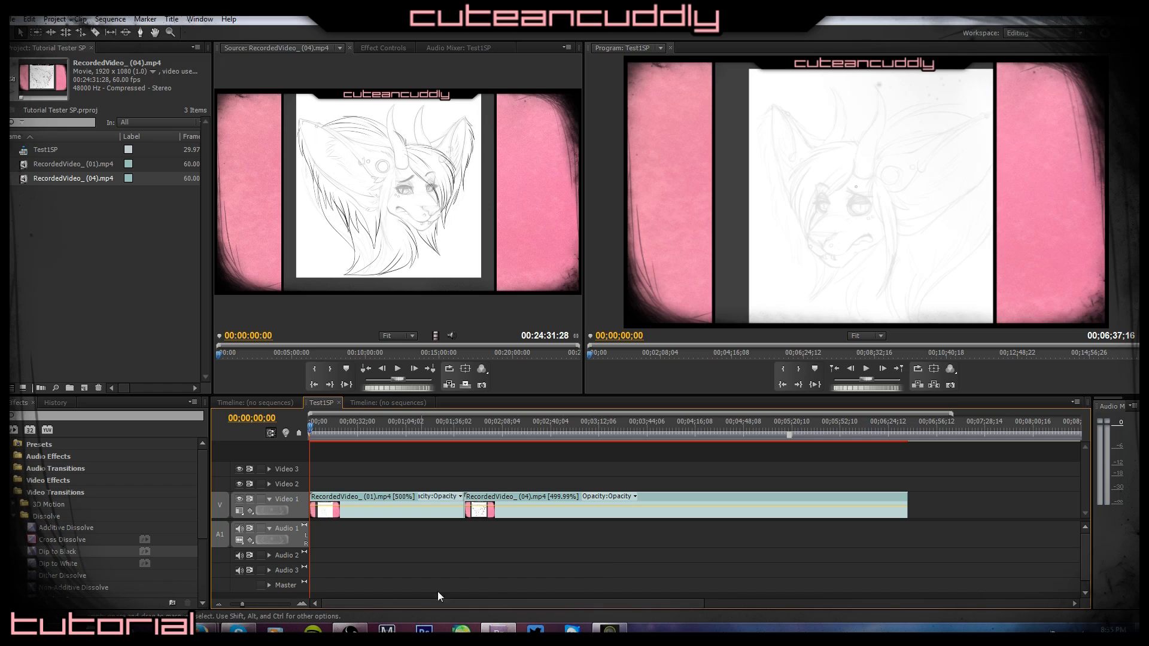
# Switch to Windows Explorer and open the FreeMusic folder in the Videos library.
pyautogui.click(275, 630)
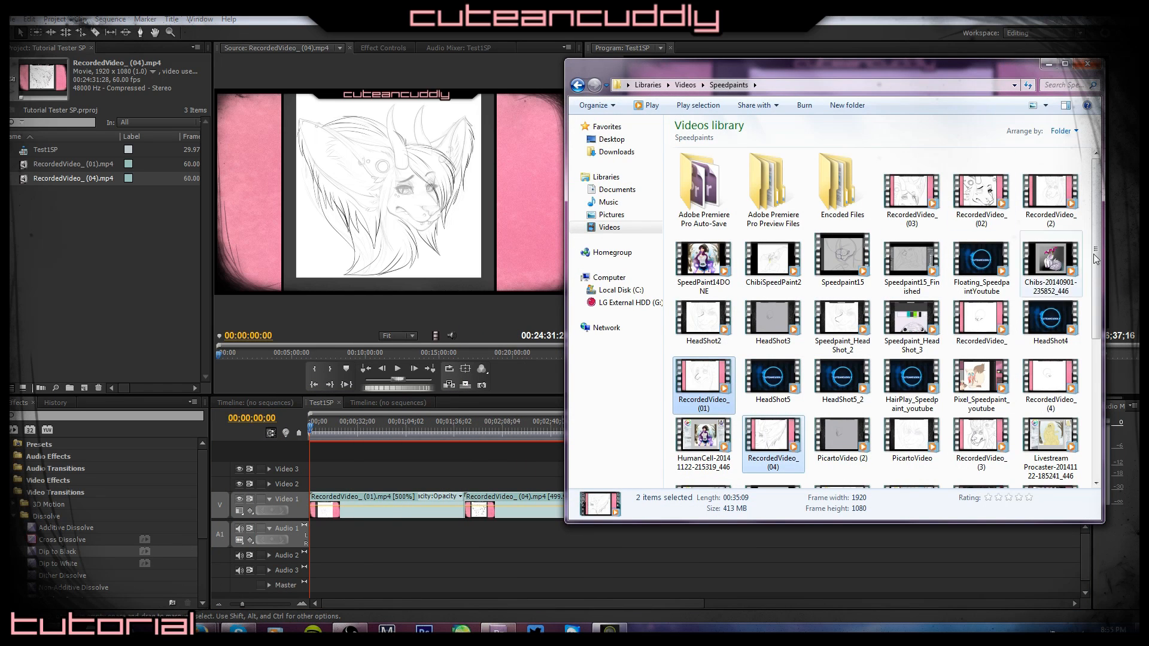
pyautogui.click(685, 85)
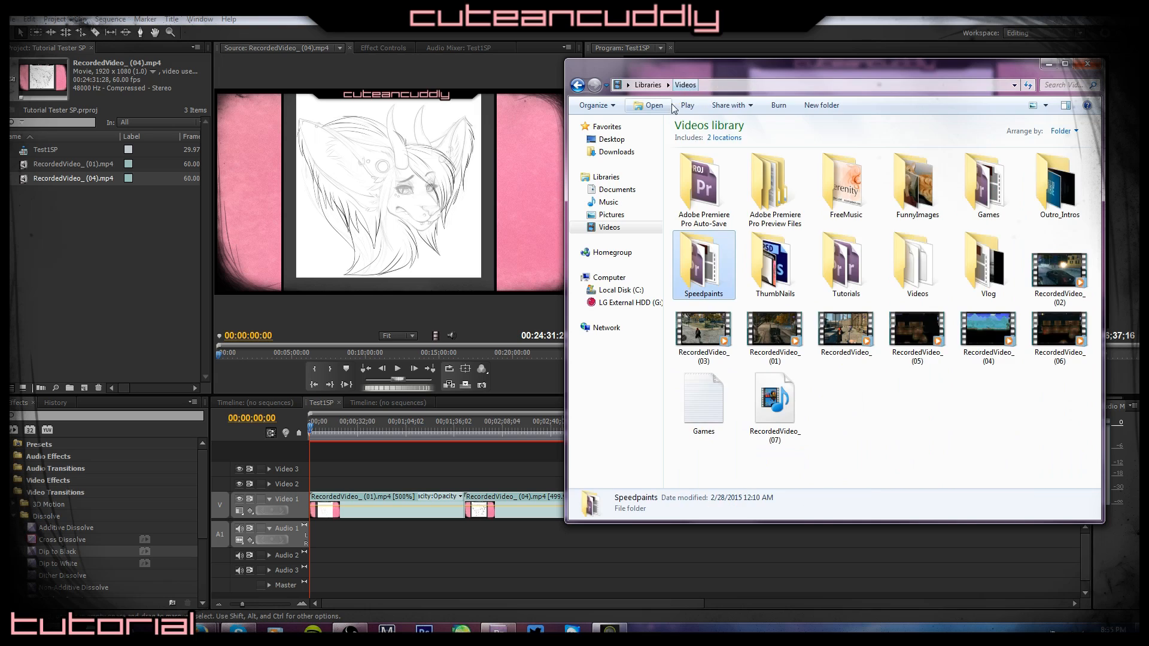
pyautogui.doubleClick(855, 189)
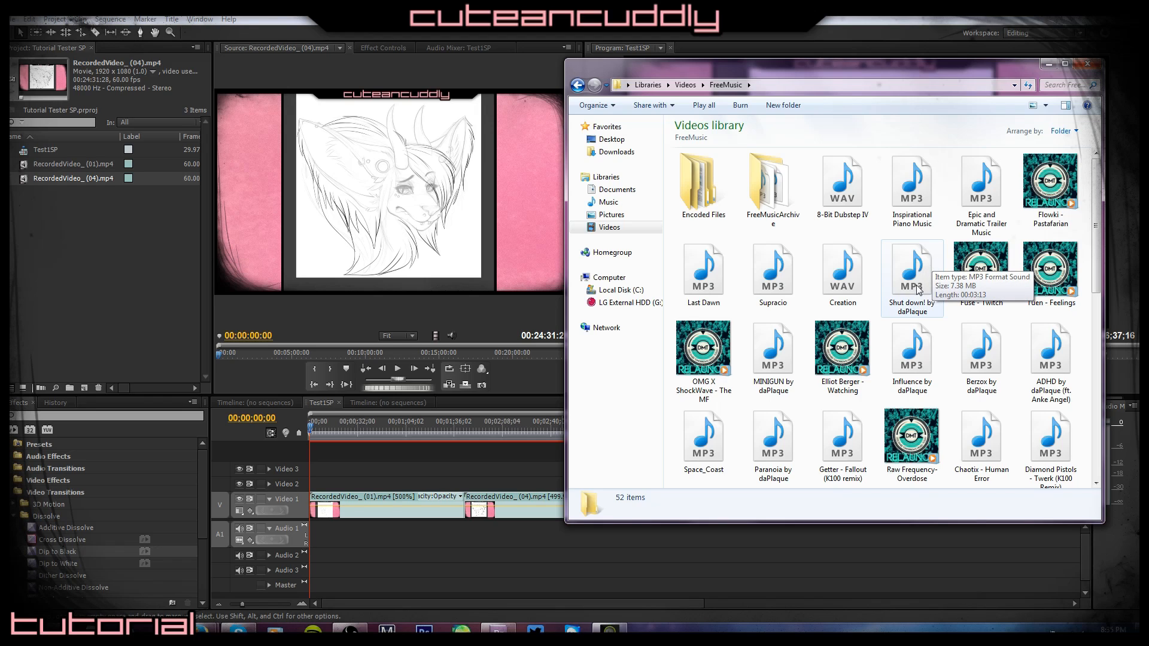
# Import the music file Berzox by daPlaque from the FreeMusic folder into the Premiere Pro project.
pyautogui.click(896, 199)
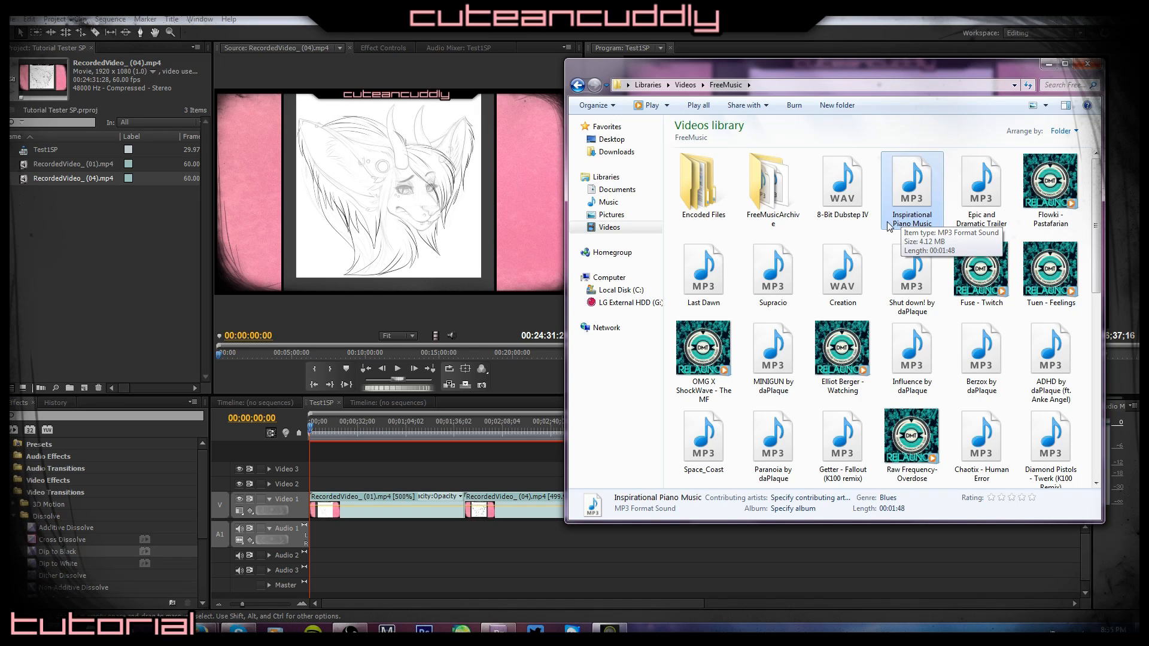
pyautogui.click(987, 209)
pyautogui.press('Left')
pyautogui.press('Down')
pyautogui.press('Down')
pyautogui.press('Right')
pyautogui.moveTo(980, 352); pyautogui.dragTo(136, 268)
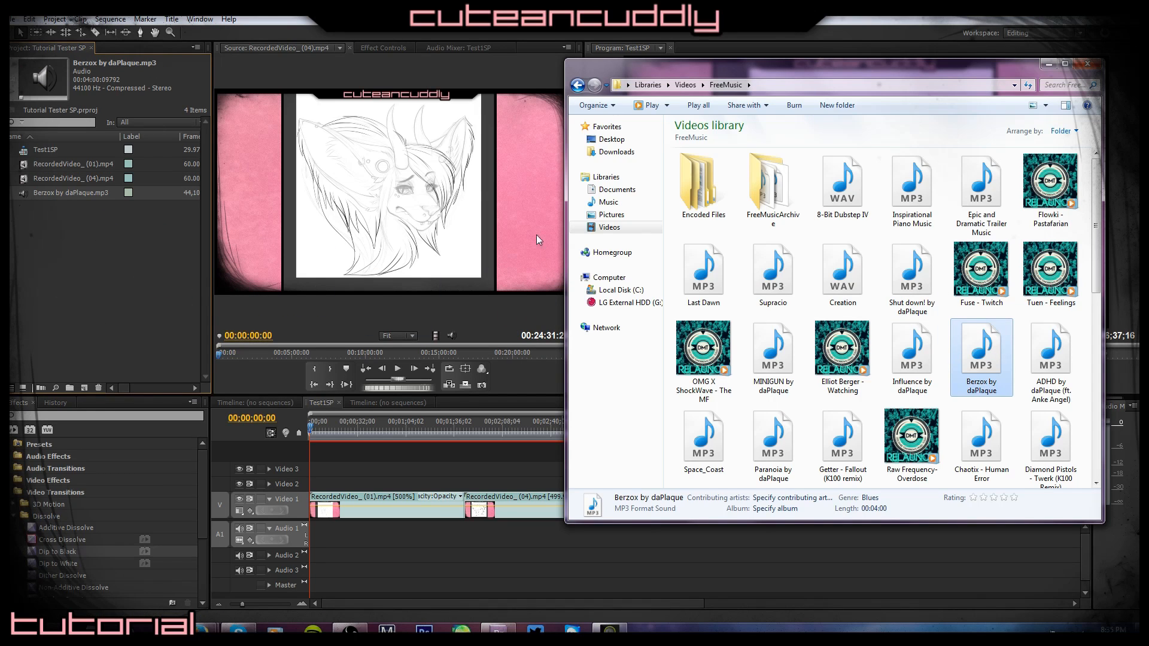
pyautogui.click(1050, 65)
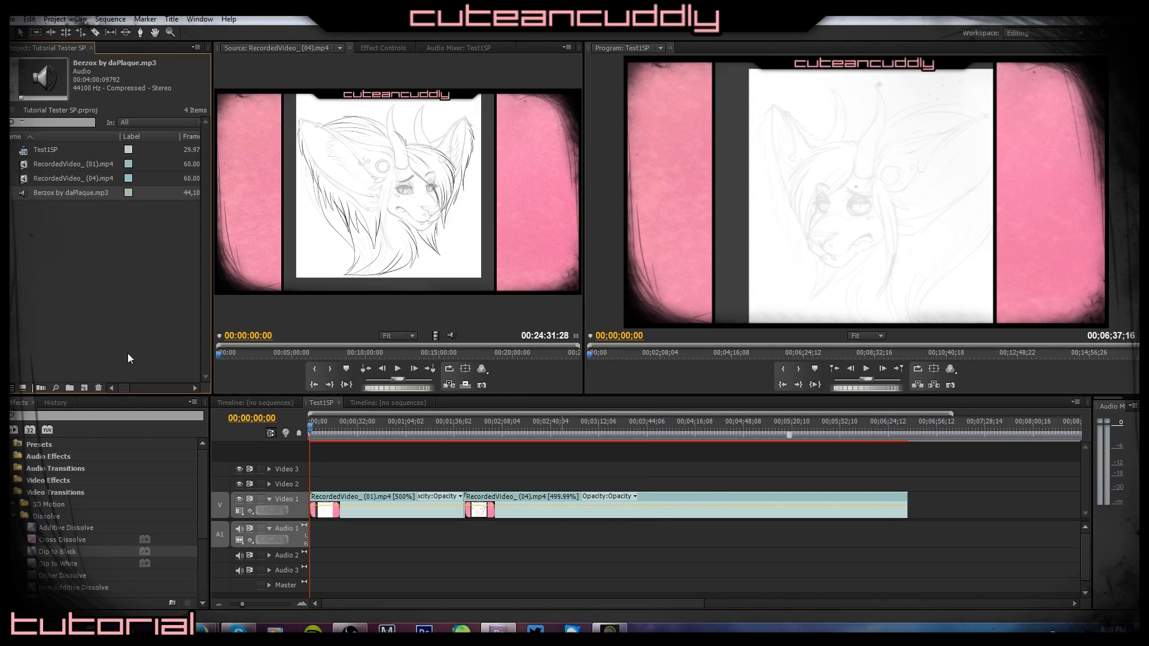
# Load the Berzox track in the Source Monitor and place its audio at the start of Audio 1.
pyautogui.doubleClick(24, 192)
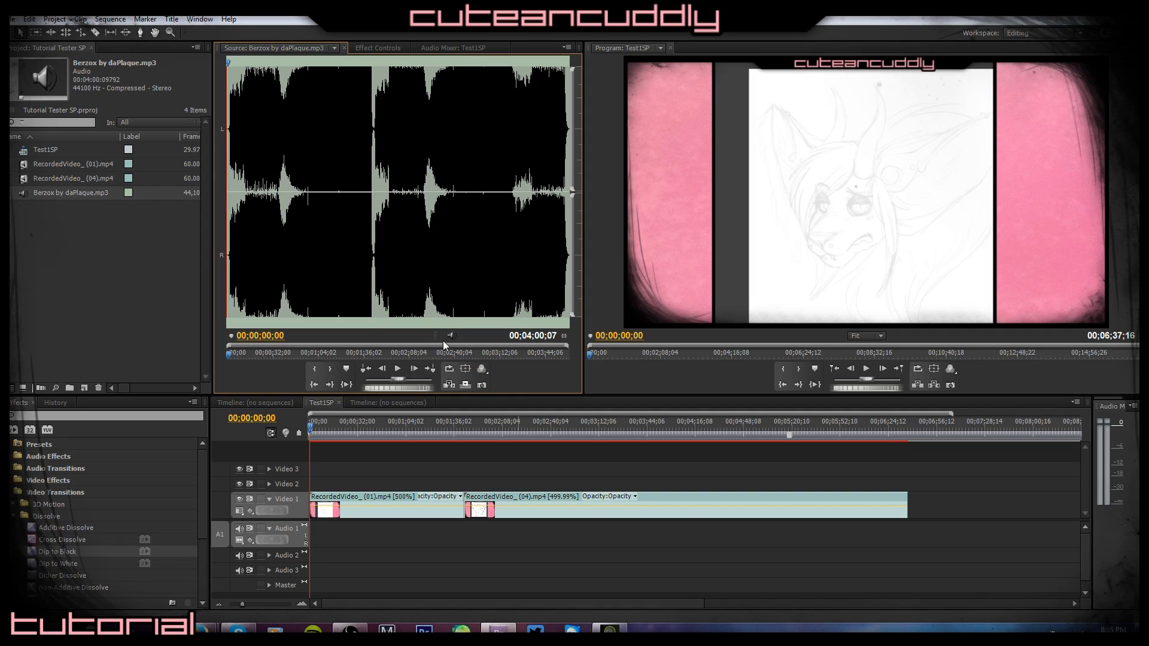
pyautogui.moveTo(451, 337); pyautogui.dragTo(310, 537)
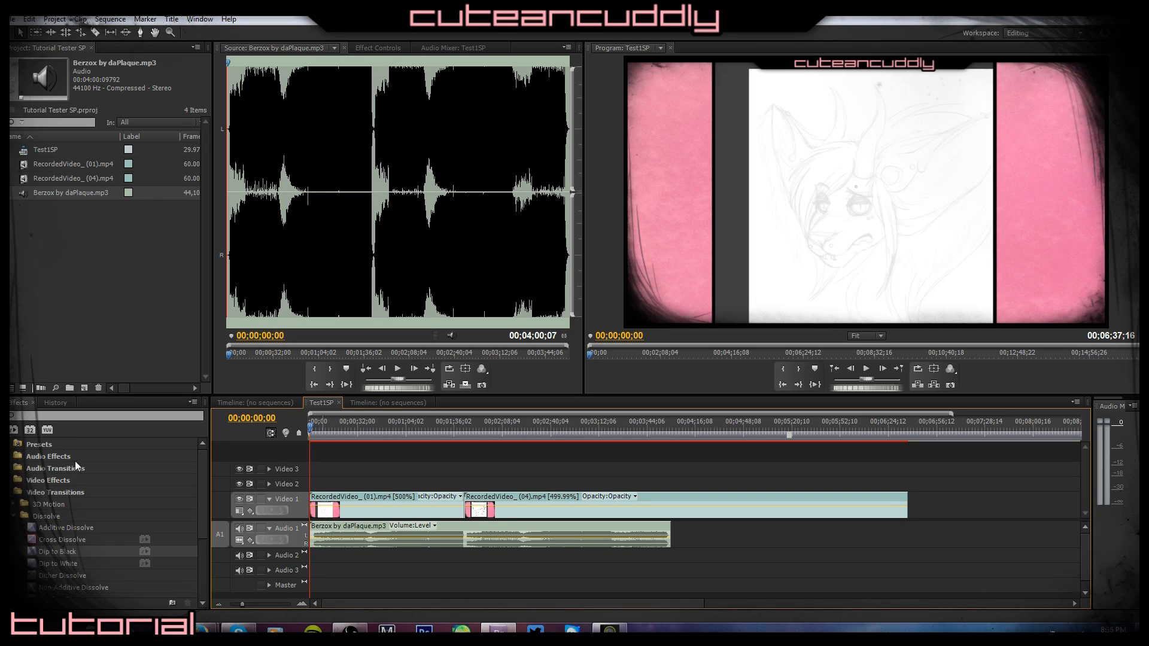
# Apply an Exponential Fade to the start of the Berzox clip on Audio 1 and lengthen it to about 3 seconds.
pyautogui.click(13, 468)
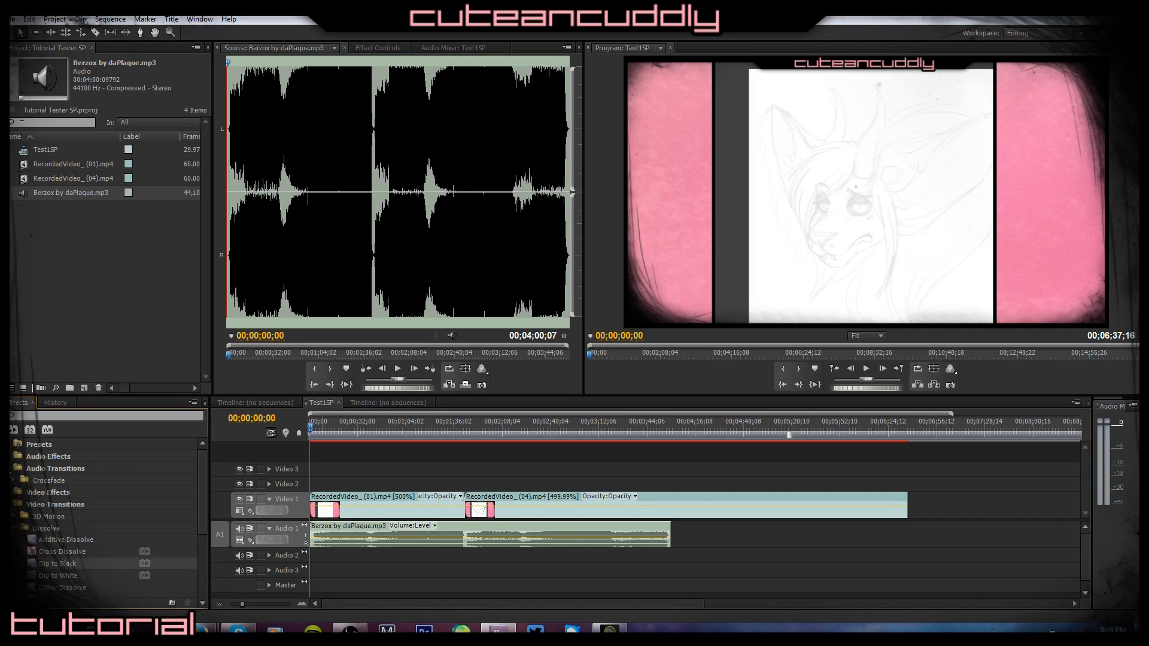
pyautogui.click(14, 481)
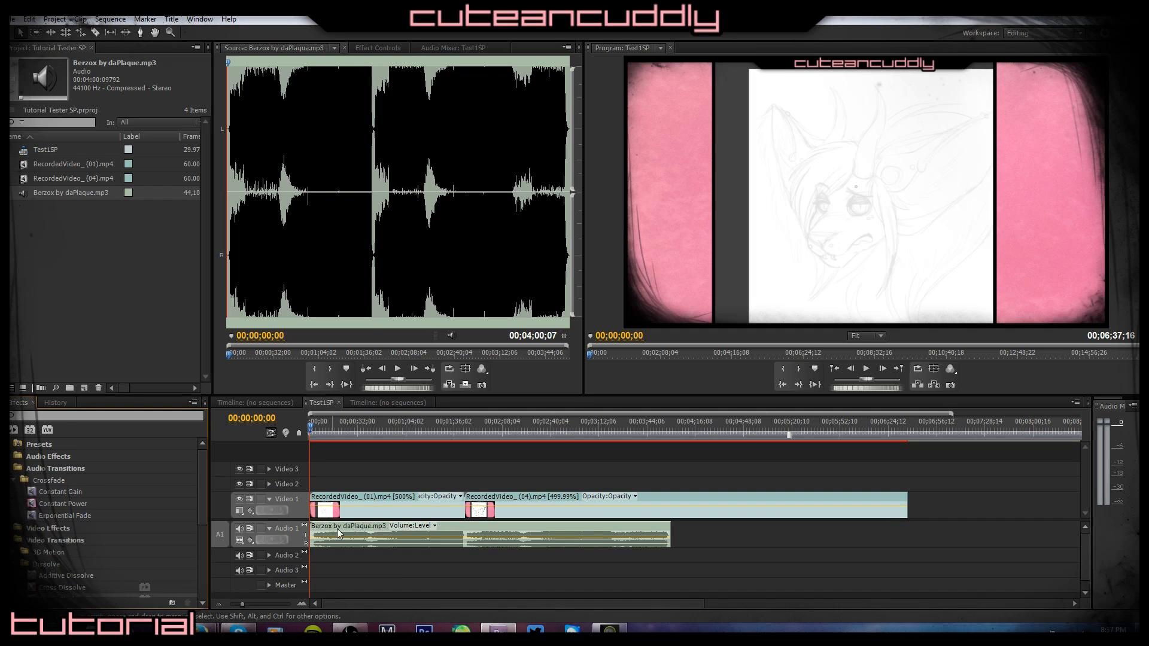
pyautogui.moveTo(337, 539)
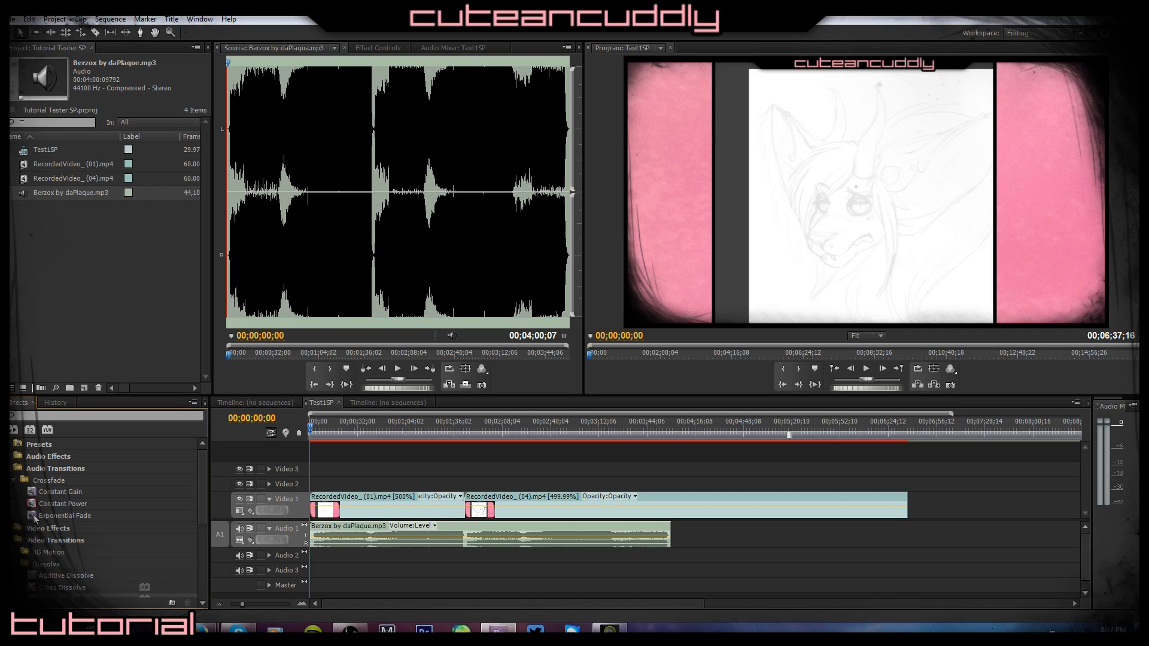
pyautogui.moveTo(34, 518); pyautogui.dragTo(316, 540)
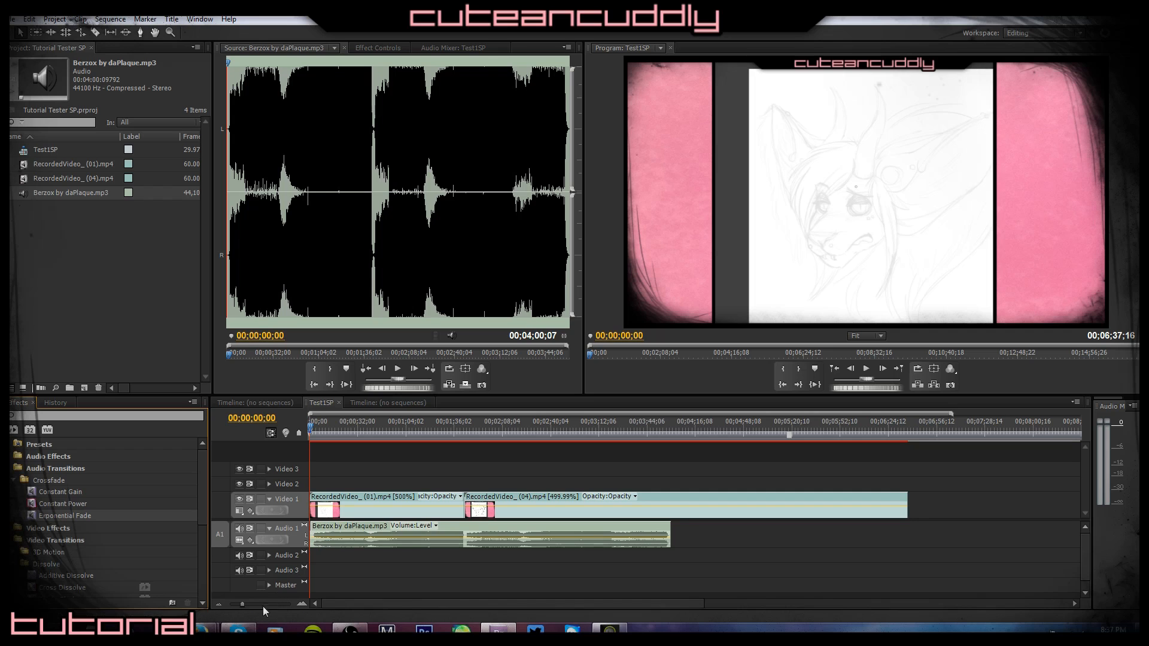
pyautogui.moveTo(243, 604); pyautogui.dragTo(265, 601)
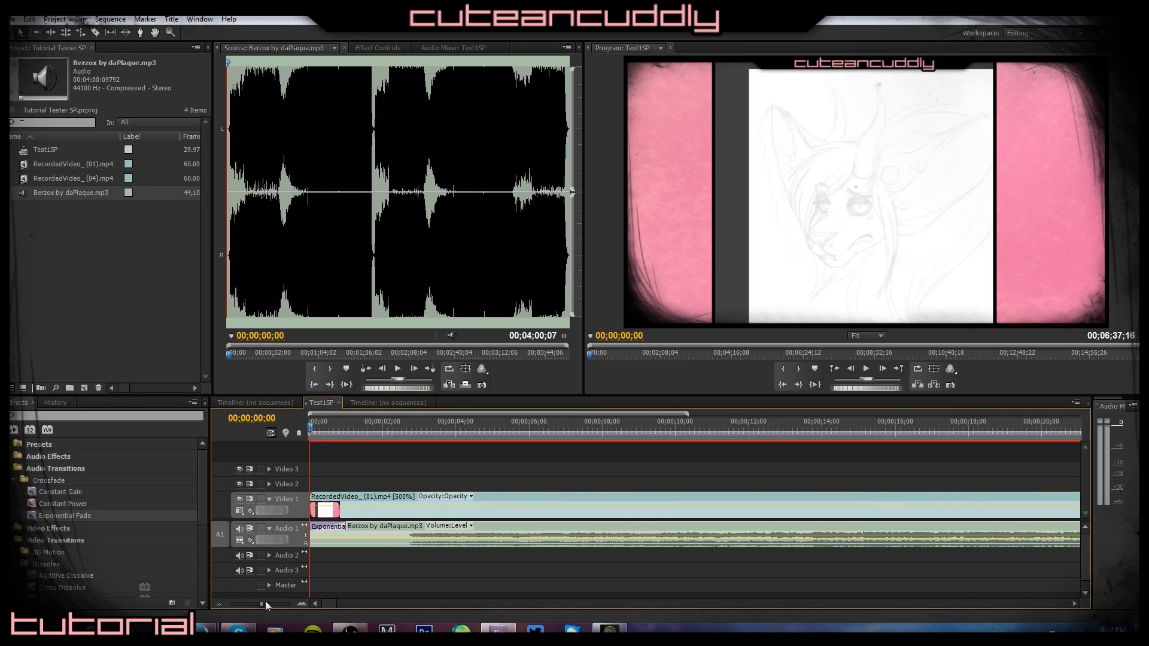
pyautogui.moveTo(345, 526); pyautogui.dragTo(413, 527)
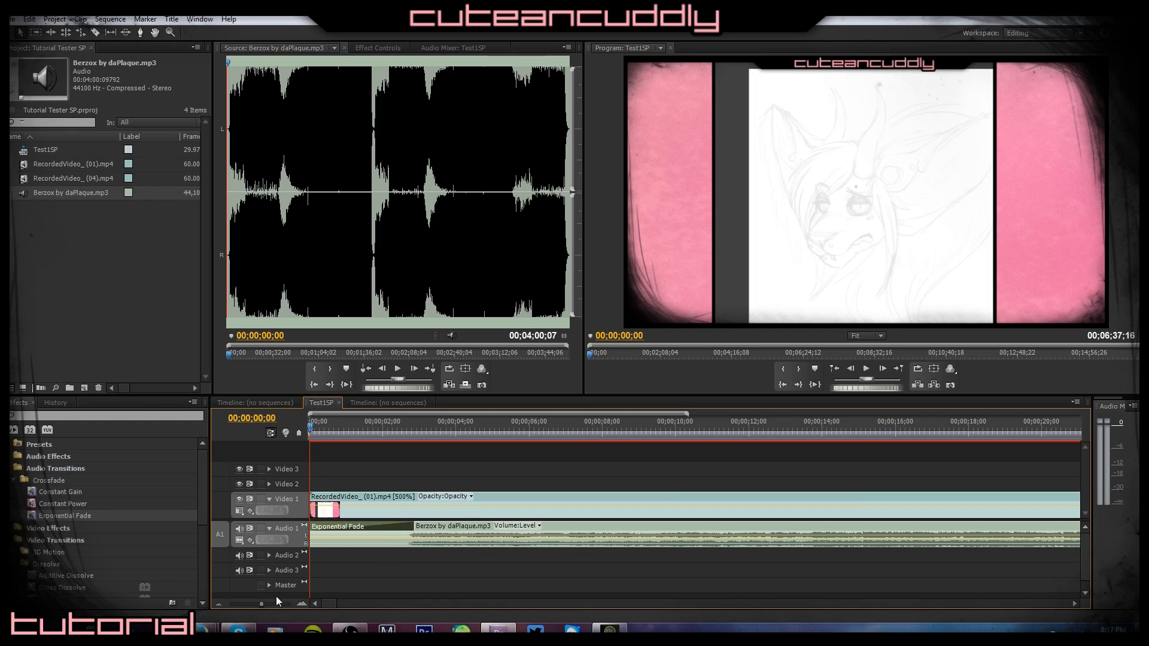
pyautogui.moveTo(260, 602); pyautogui.dragTo(244, 608)
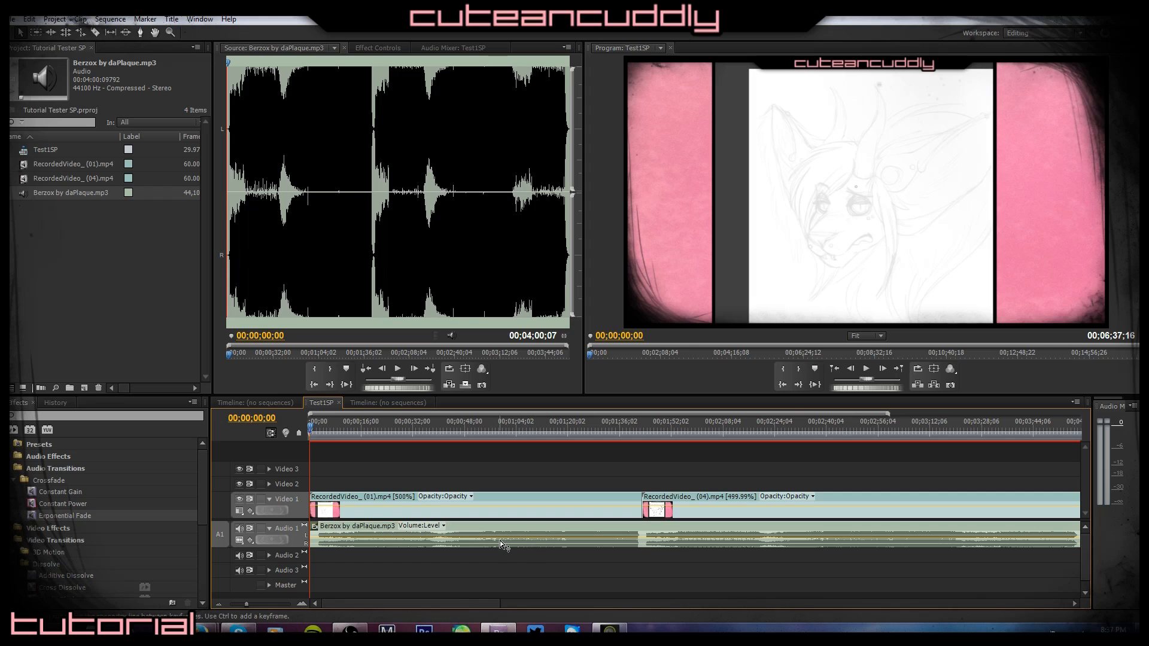
# Select the Berzox clip on Audio 1 and examine its Volume effect in Effect Controls.
pyautogui.click(442, 55)
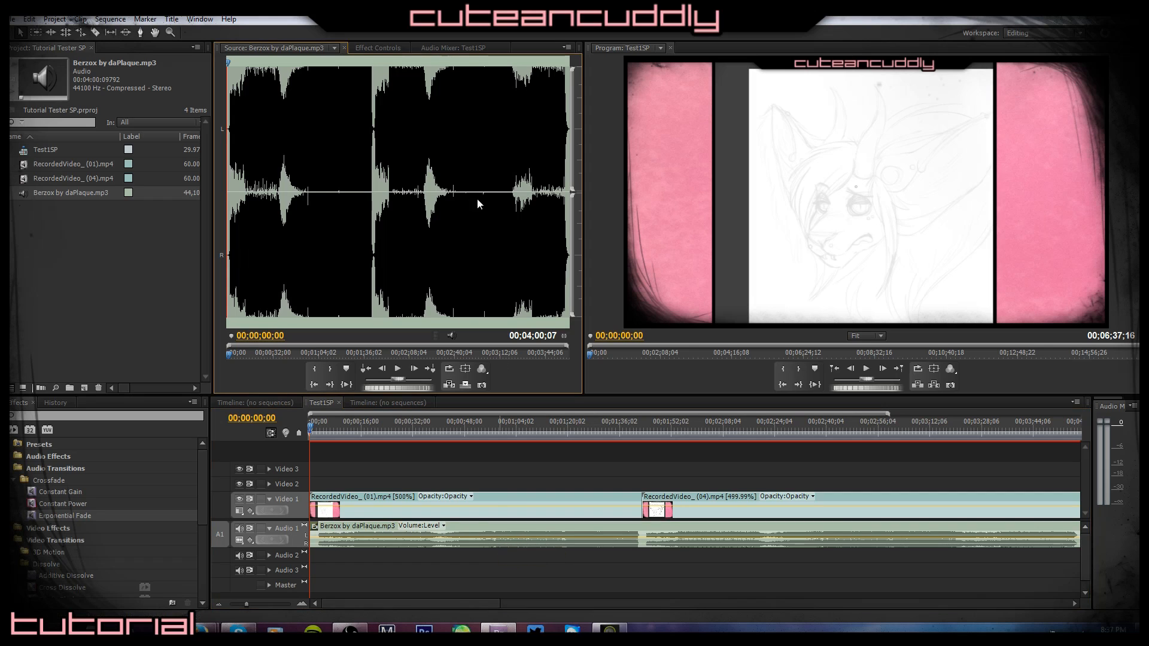
pyautogui.click(481, 525)
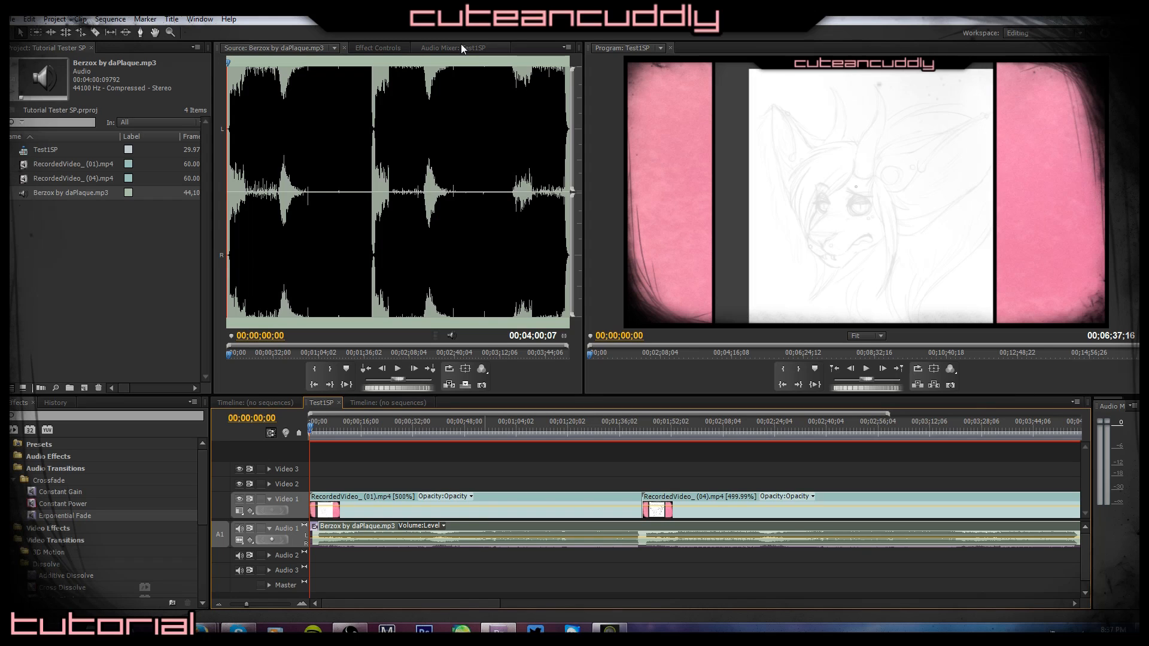
pyautogui.click(374, 48)
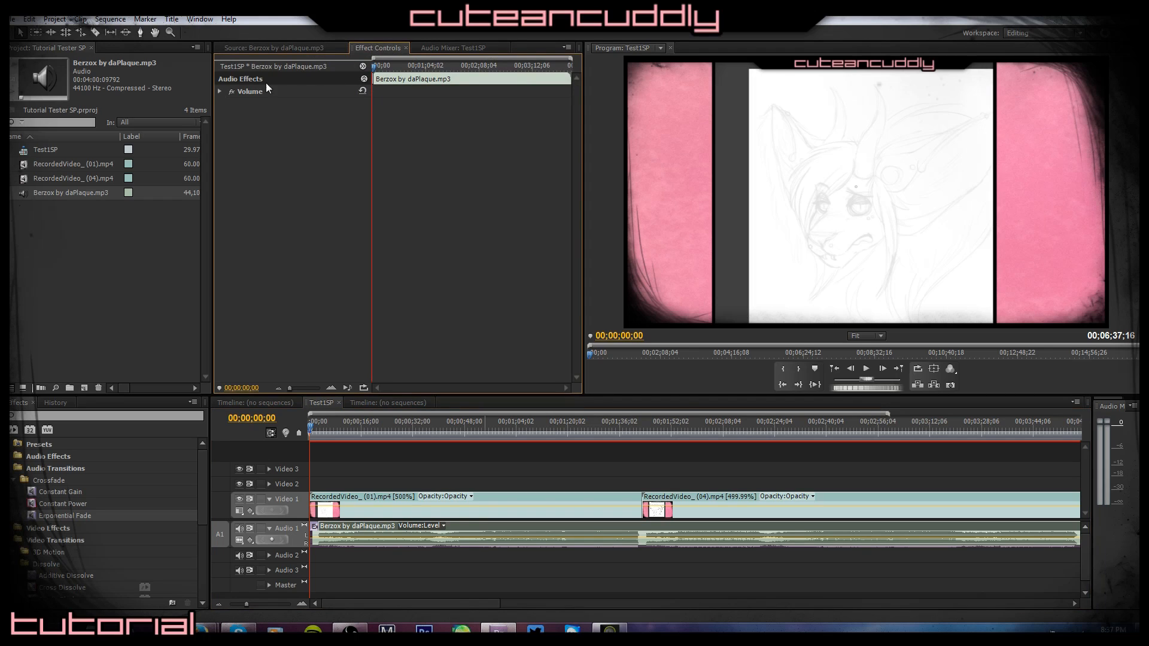
pyautogui.click(219, 92)
pyautogui.click(220, 91)
pyautogui.click(272, 48)
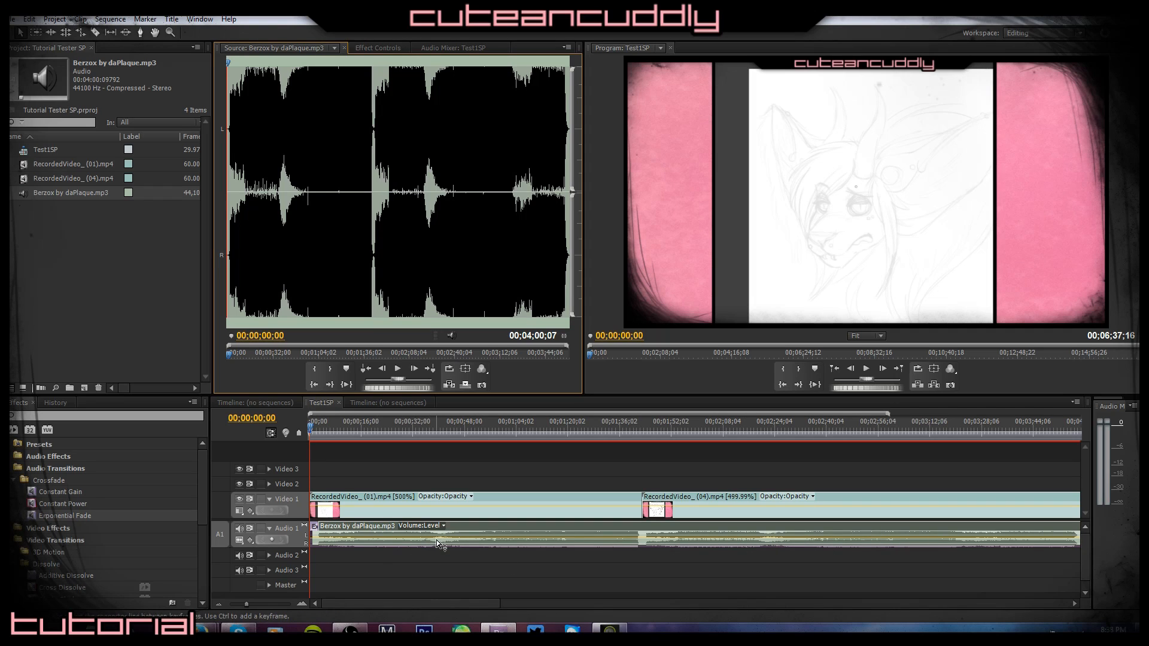
# Lower the volume level of the Berzox clip on Audio 1 with its volume line, then deselect the clip.
pyautogui.moveTo(437, 540)
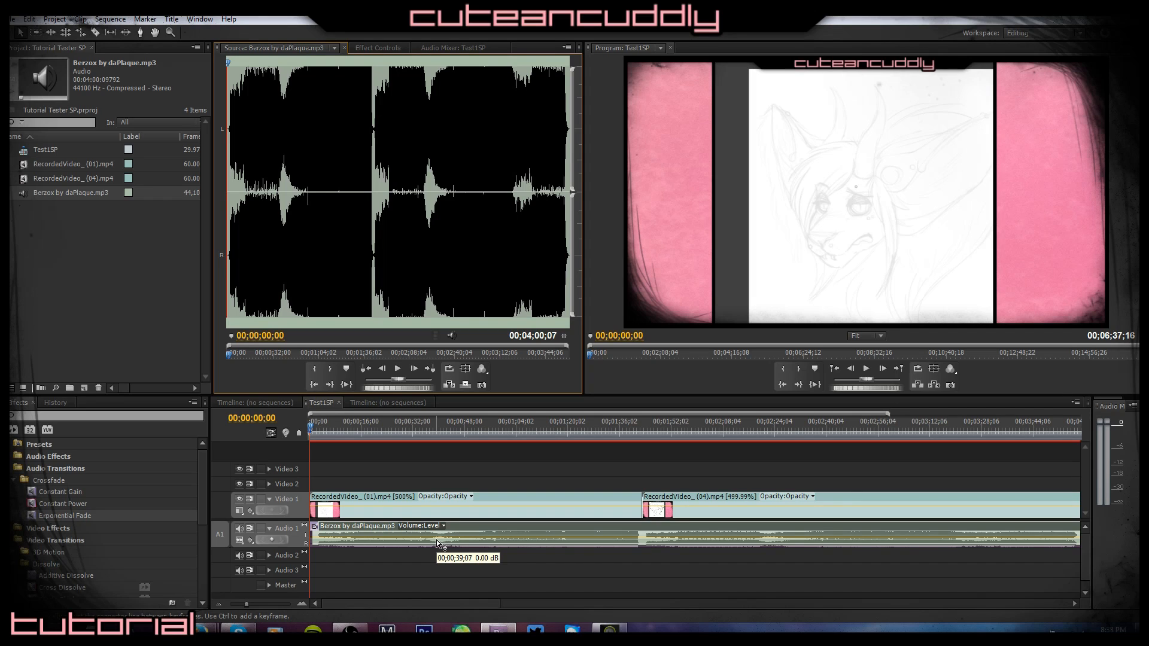
pyautogui.click(437, 539)
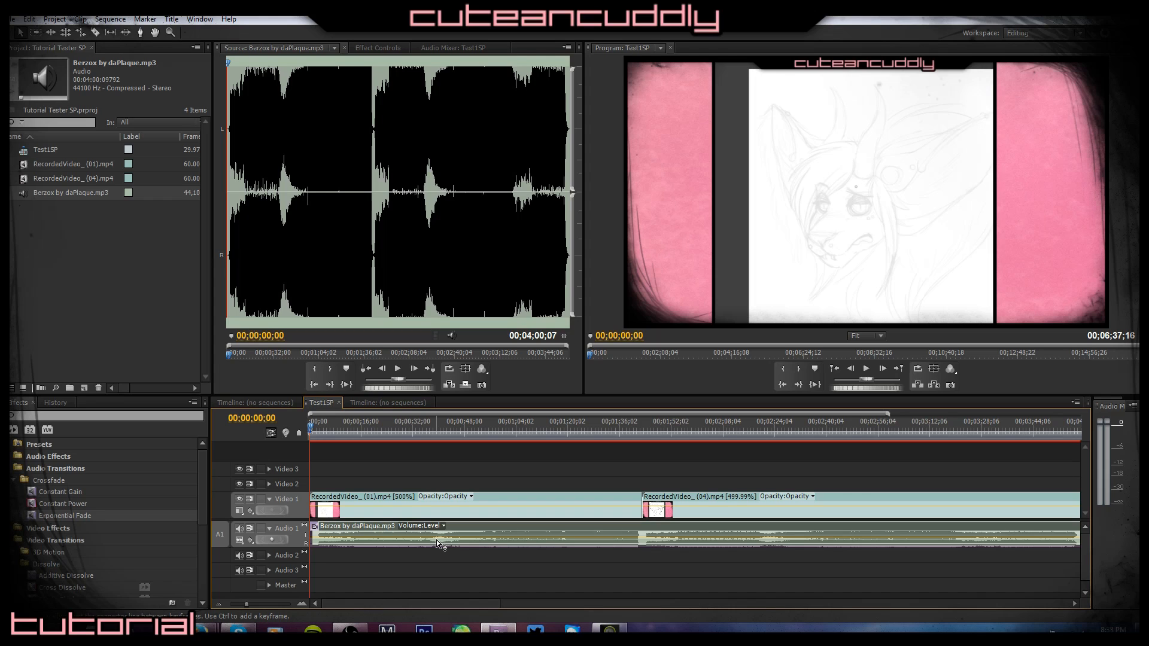
pyautogui.moveTo(437, 541); pyautogui.dragTo(439, 538)
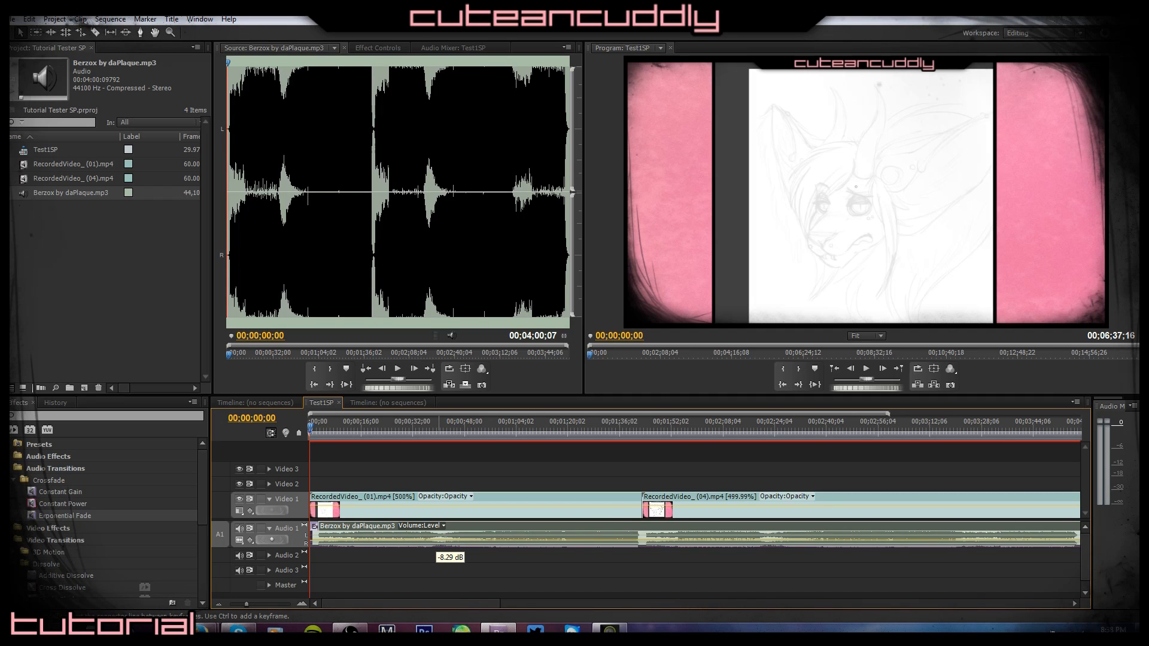
pyautogui.click(437, 563)
pyautogui.click(437, 541)
pyautogui.moveTo(437, 541); pyautogui.dragTo(437, 544)
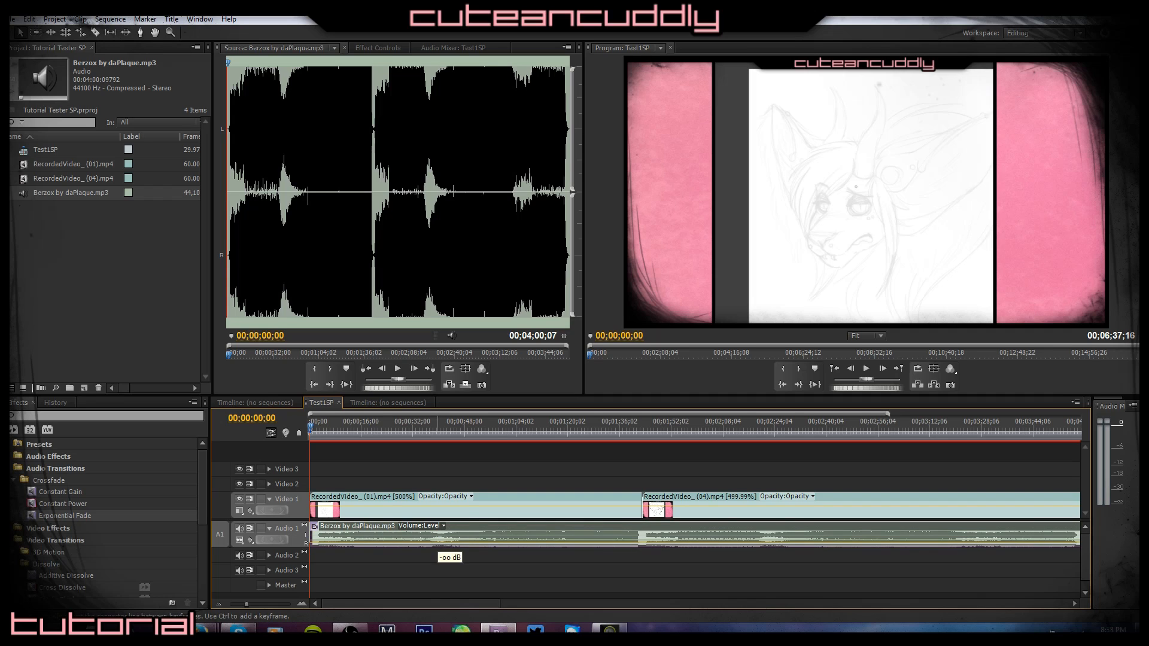
pyautogui.click(471, 566)
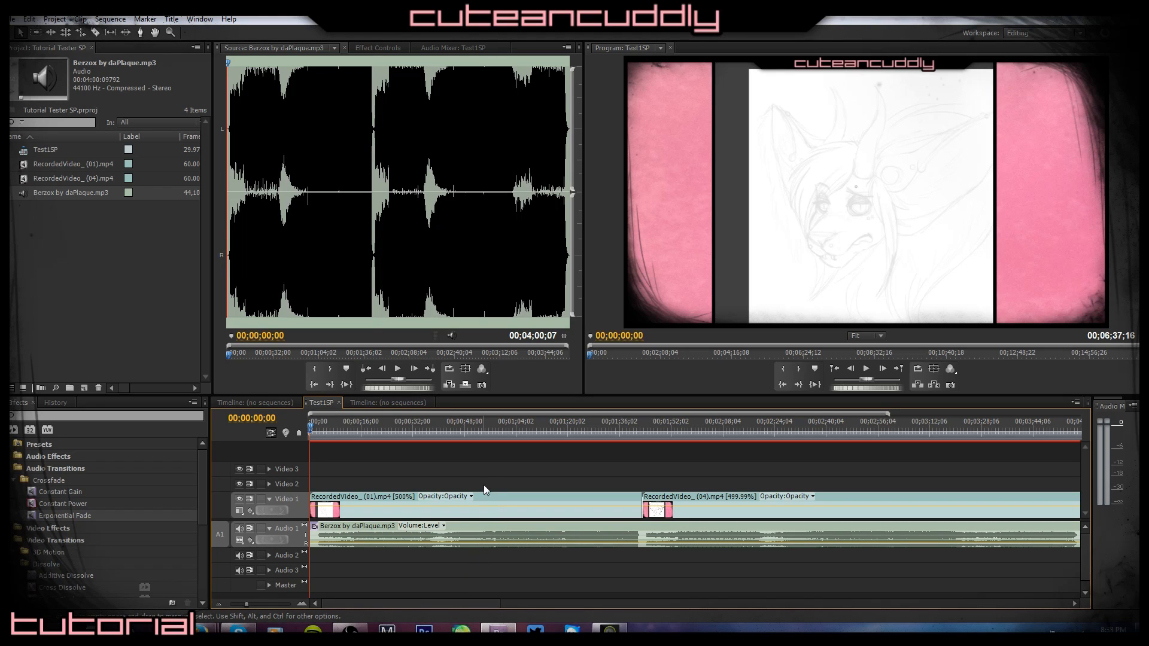
pyautogui.click(170, 21)
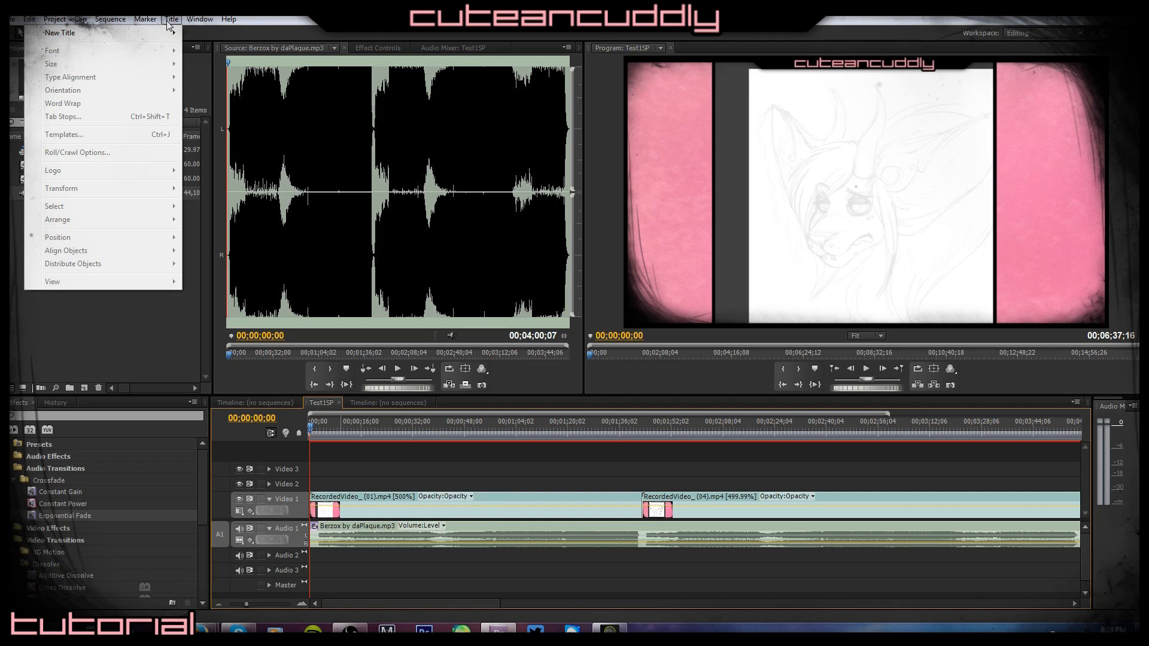
pyautogui.moveTo(168, 33)
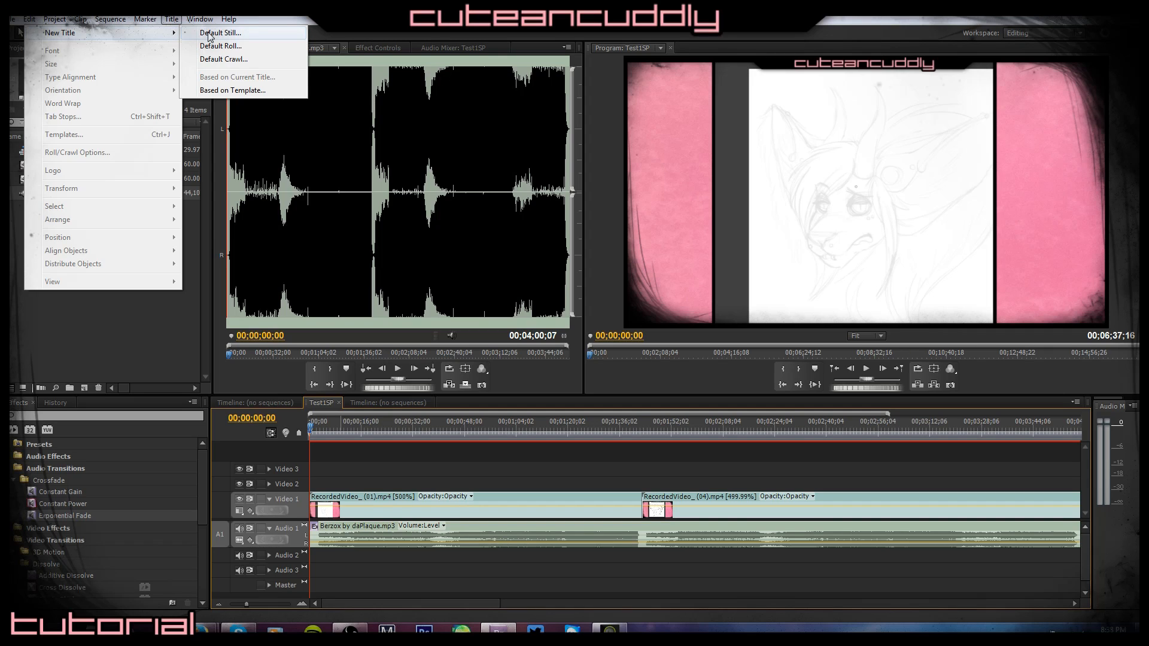
pyautogui.click(163, 375)
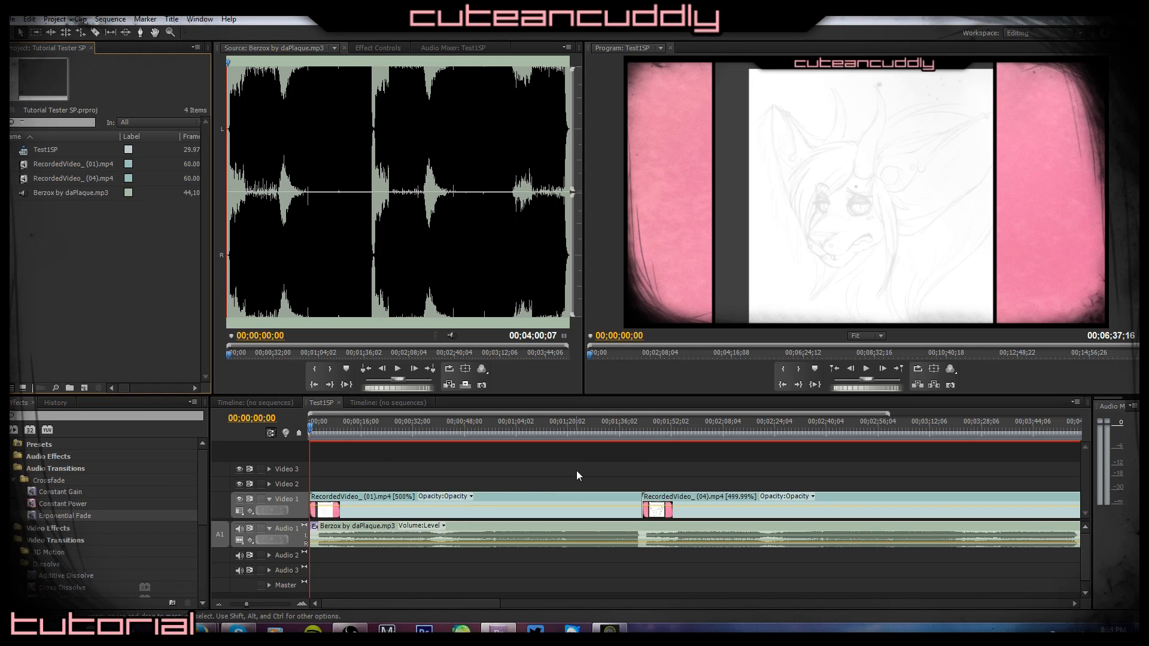
# Switch to Windows Explorer and import happy-cat.jpg from the FunnyImages folder into the project.
pyautogui.click(91, 628)
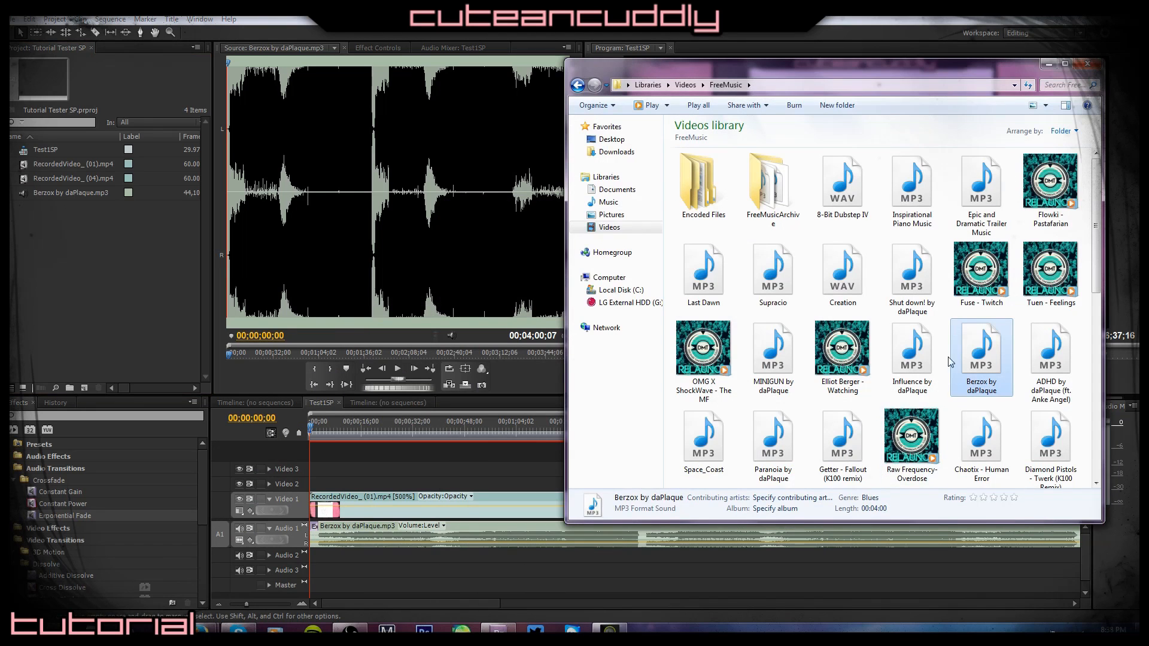
pyautogui.click(685, 84)
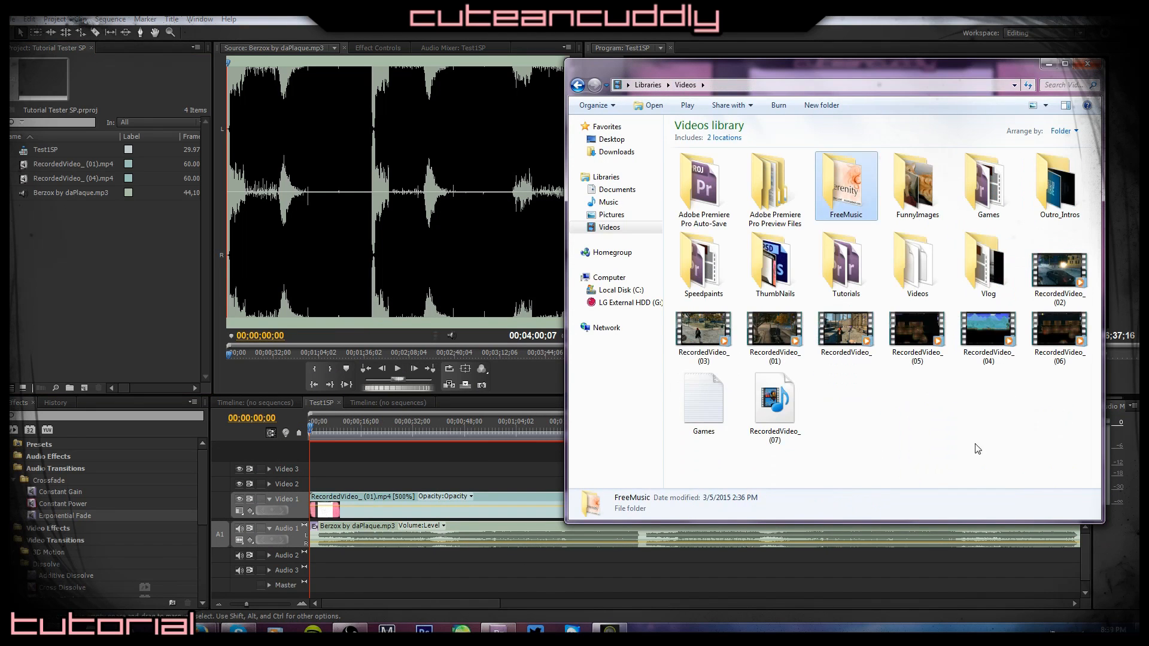
pyautogui.doubleClick(932, 190)
pyautogui.moveTo(777, 191); pyautogui.dragTo(109, 275)
# Preview happy-cat.jpg in the Source Monitor and place it at the start of the Video 2 track.
pyautogui.click(24, 208)
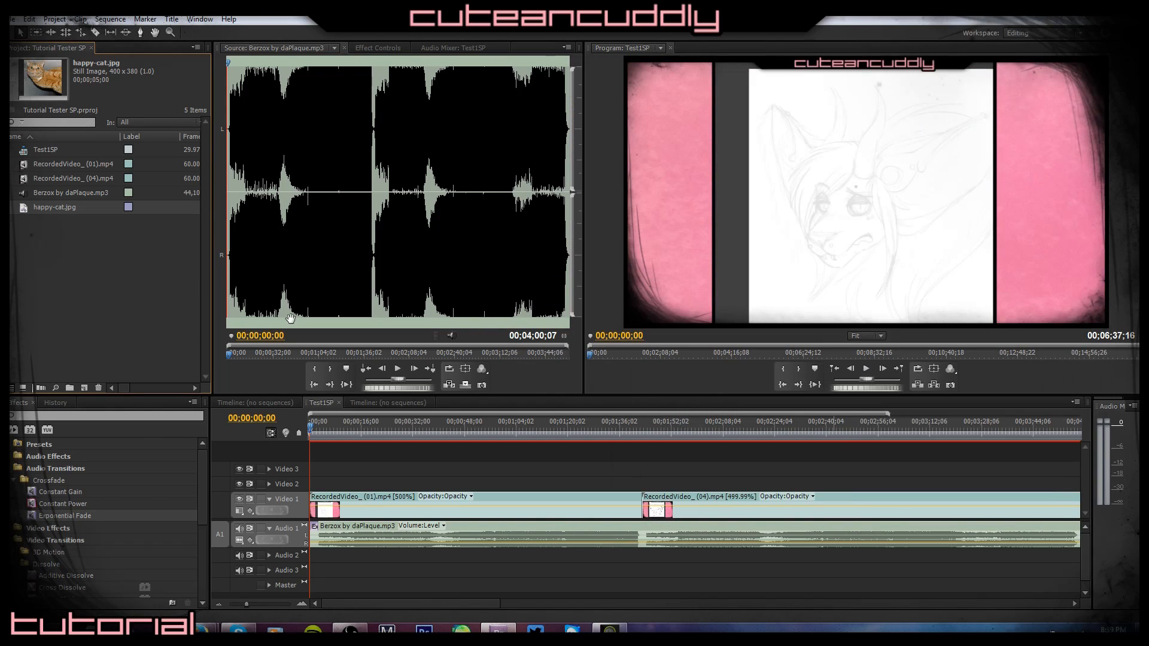
pyautogui.doubleClick(22, 208)
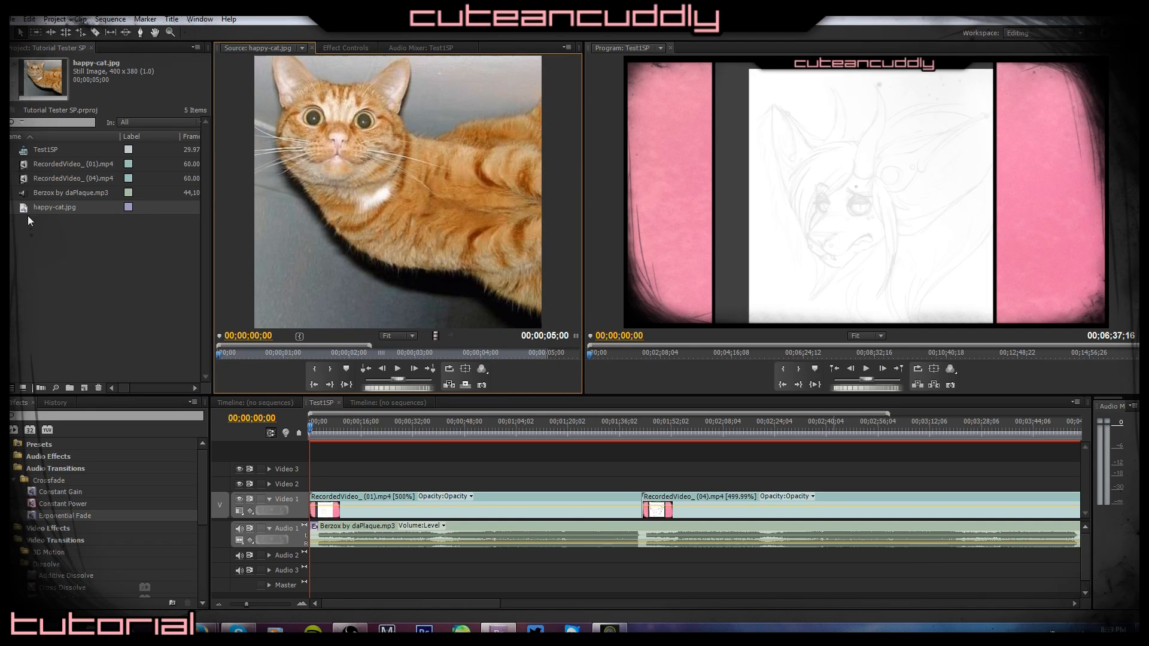
pyautogui.moveTo(26, 207); pyautogui.dragTo(316, 488)
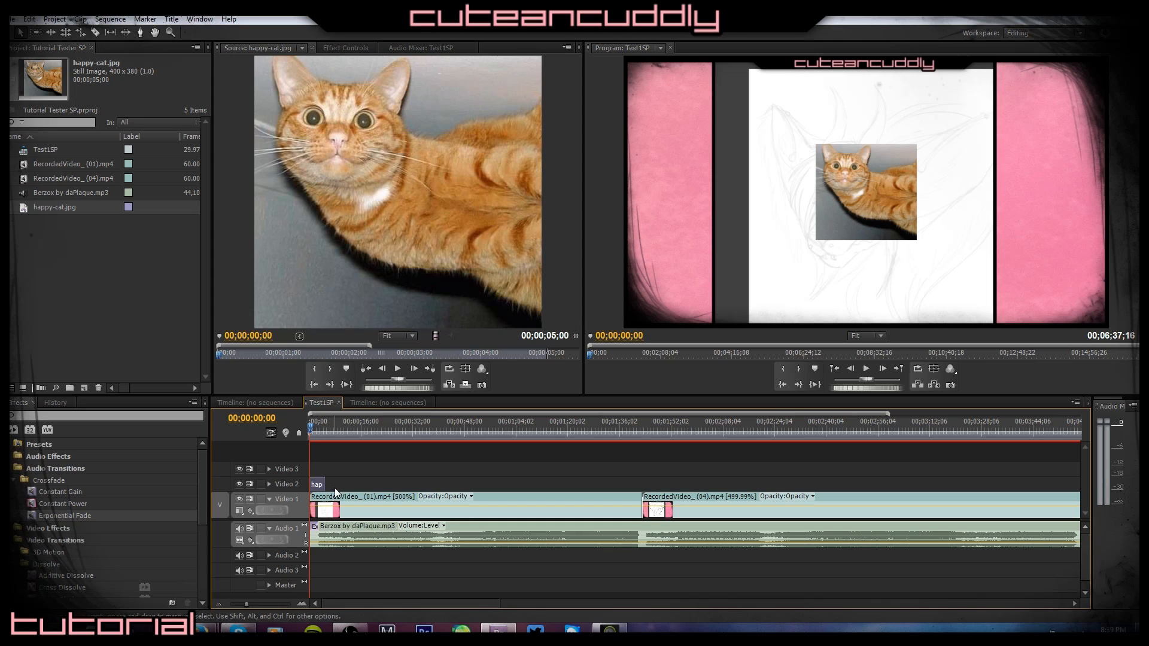
# Extend the happy-cat.jpg clip on Video 2 to about 38 seconds and return the playhead to the sequence start.
pyautogui.moveTo(310, 427)
pyautogui.mouseDown()
pyautogui.moveTo(322, 429)
pyautogui.moveTo(301, 425)
pyautogui.mouseUp()
pyautogui.moveTo(326, 484); pyautogui.dragTo(432, 484)
pyautogui.click(335, 427)
pyautogui.moveTo(335, 427); pyautogui.dragTo(305, 428)
# Move the happy-cat.jpg overlay to the upper-left corner of the video frame, enlarge it slightly, and deselect it.
pyautogui.click(836, 214)
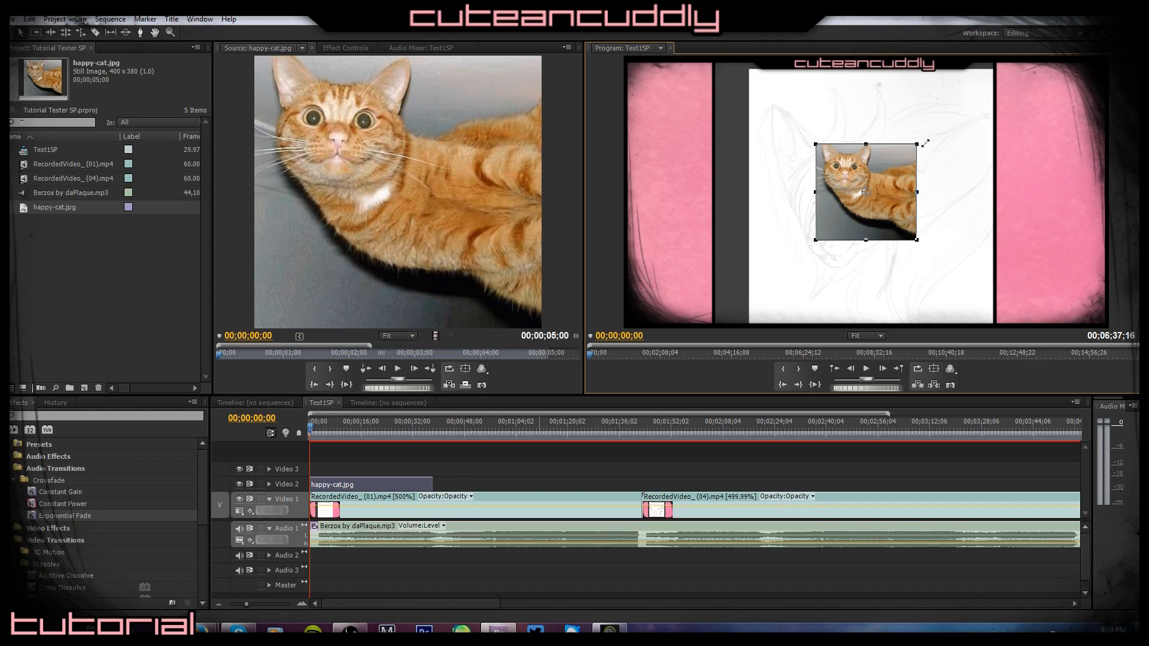
pyautogui.moveTo(906, 227); pyautogui.dragTo(710, 147)
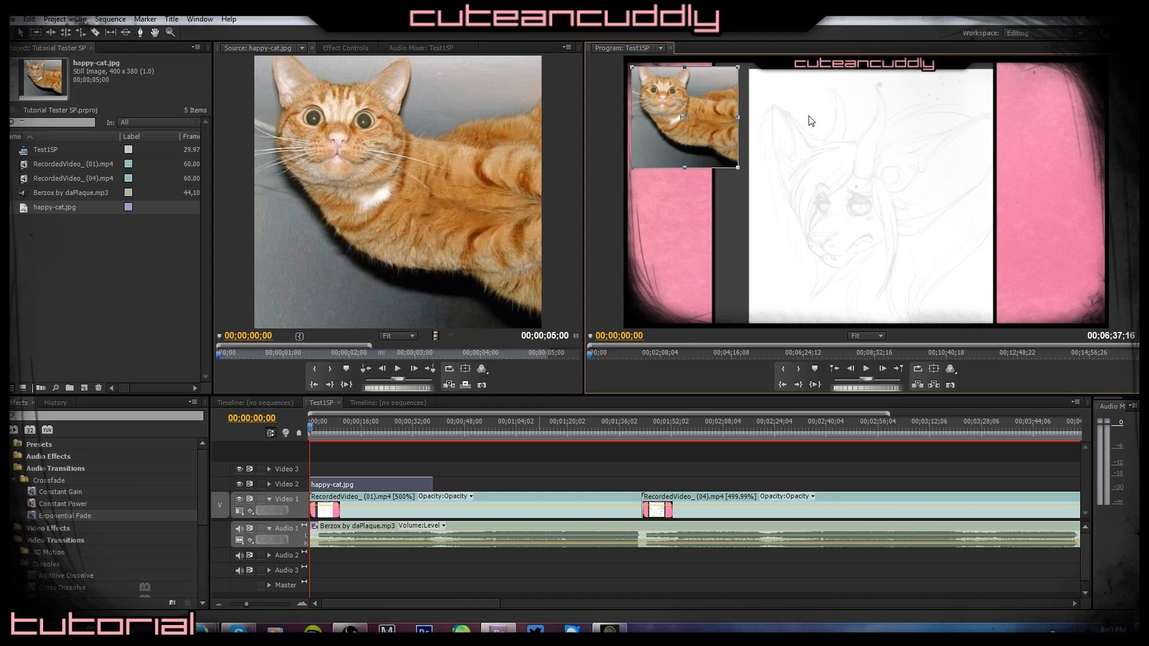
pyautogui.press('Return')
pyautogui.click(576, 333)
pyautogui.click(662, 272)
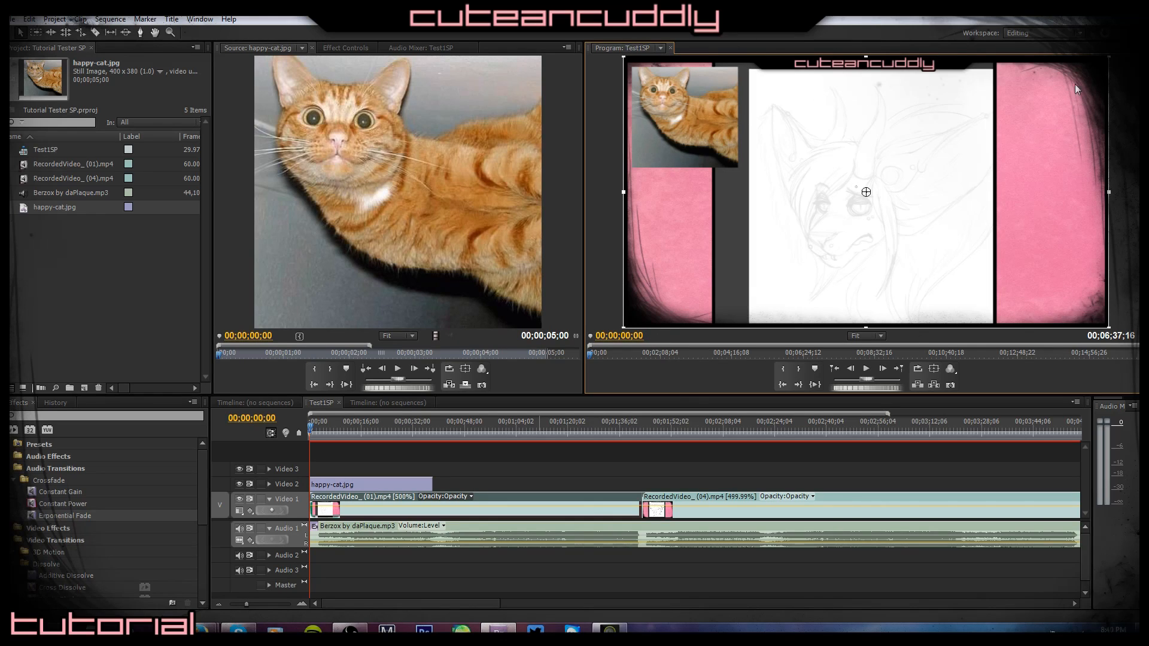
pyautogui.click(1118, 221)
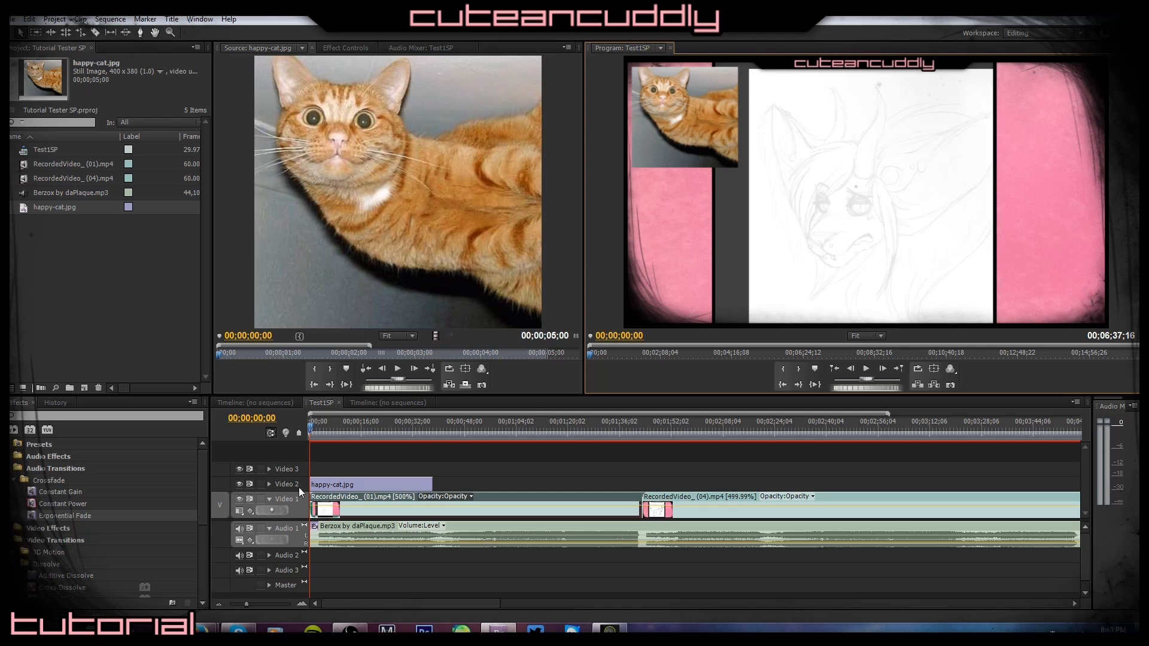
# Delete the happy-cat.jpg clip from Video 2 and move the playhead to 00;06;17;29, near the end of the sequence.
pyautogui.click(324, 483)
pyautogui.press('Delete')
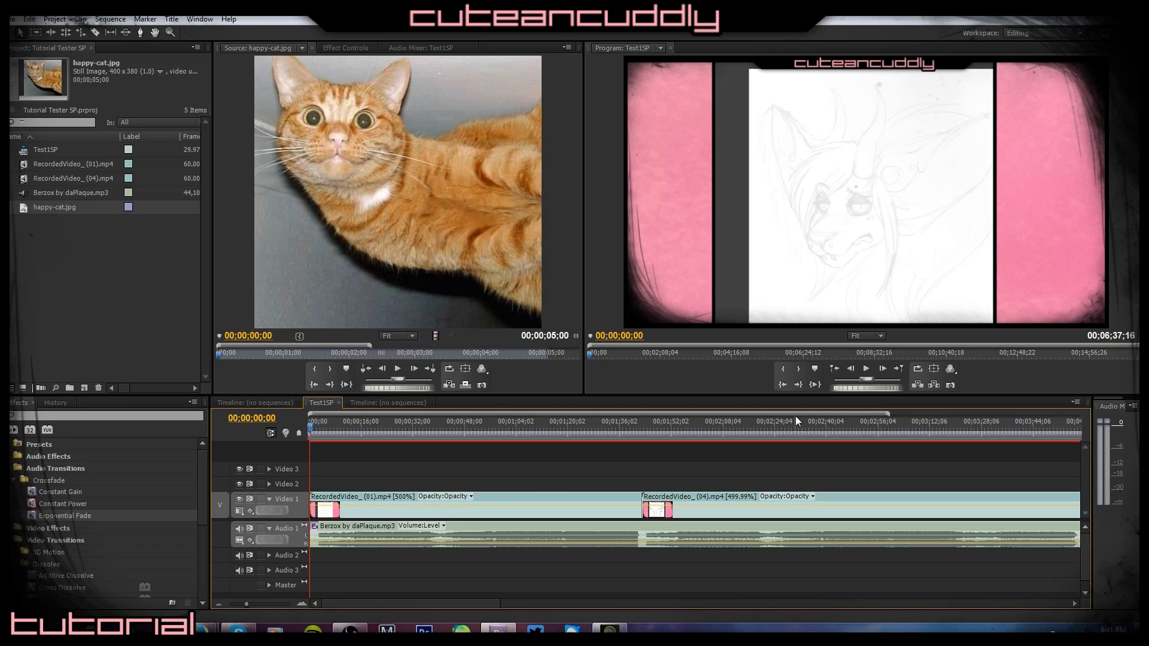
pyautogui.press('-')
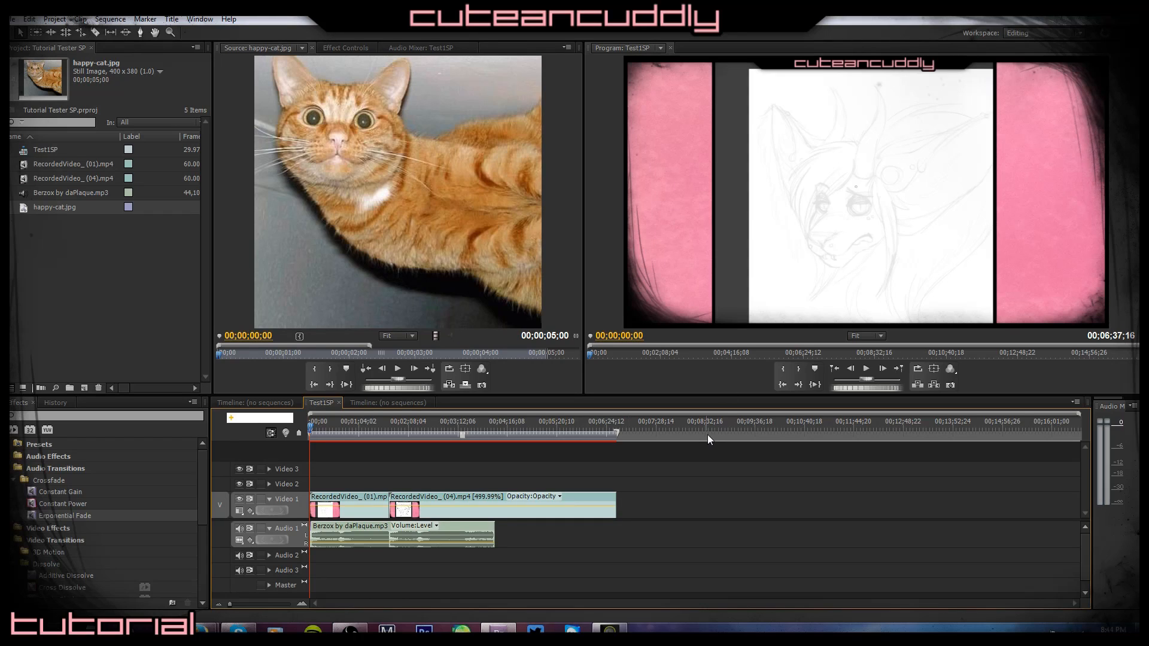
pyautogui.moveTo(619, 429)
pyautogui.mouseDown()
pyautogui.moveTo(644, 428)
pyautogui.moveTo(602, 430)
pyautogui.mouseUp()
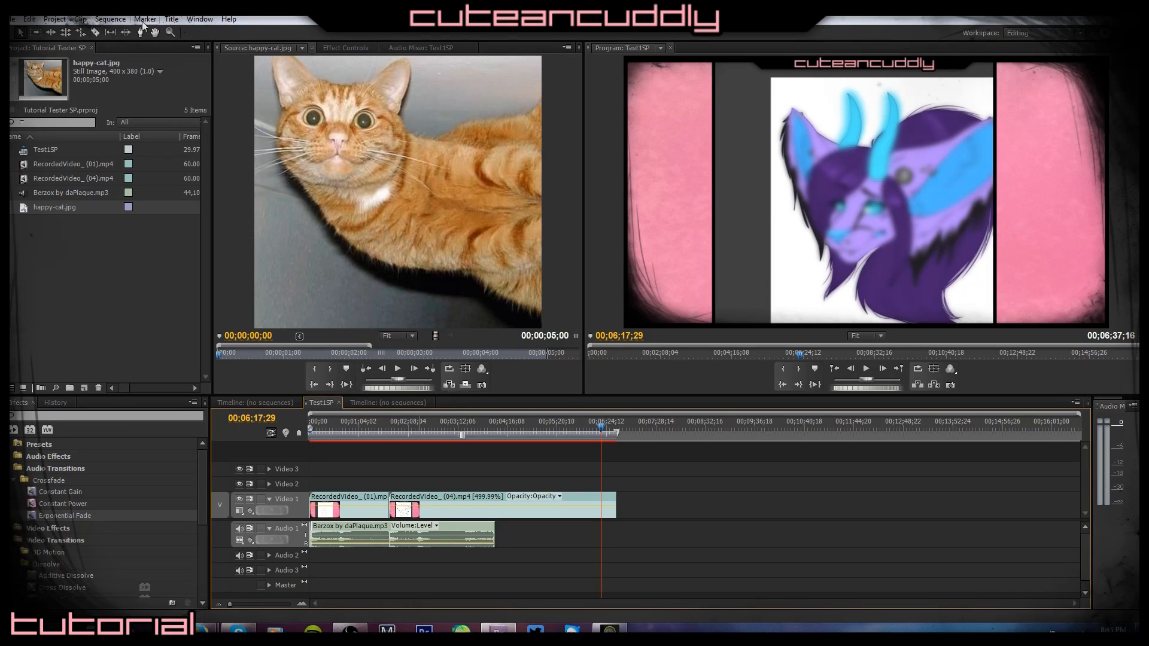
# Open the media export settings for the Test1SP sequence.
pyautogui.click(11, 19)
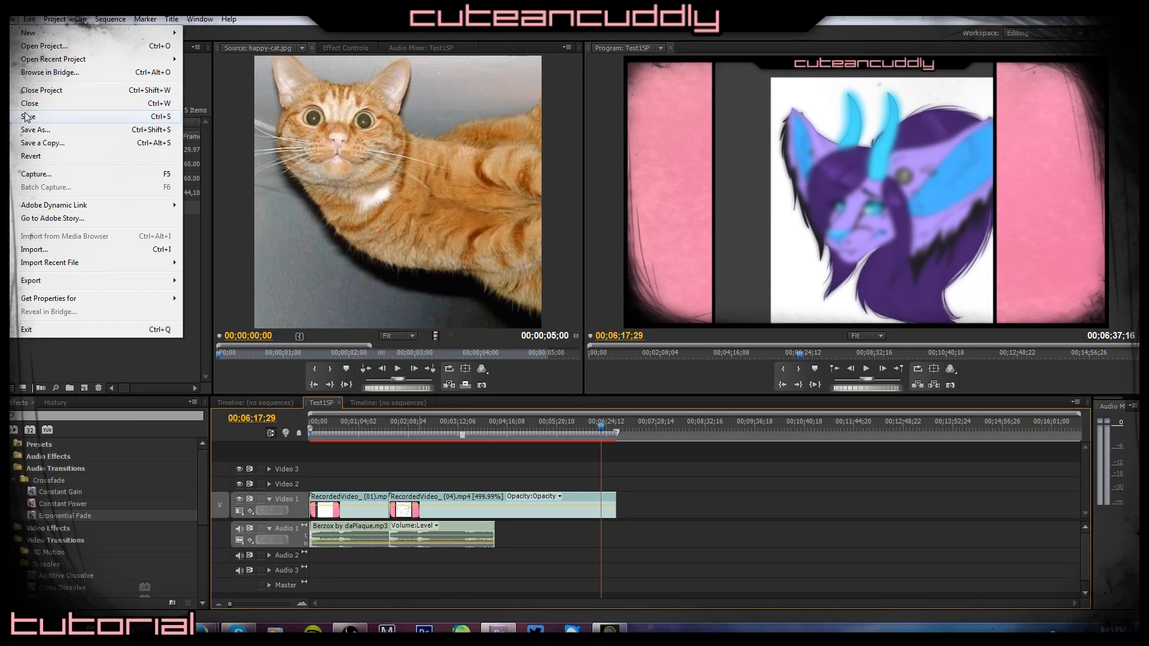
pyautogui.moveTo(71, 282)
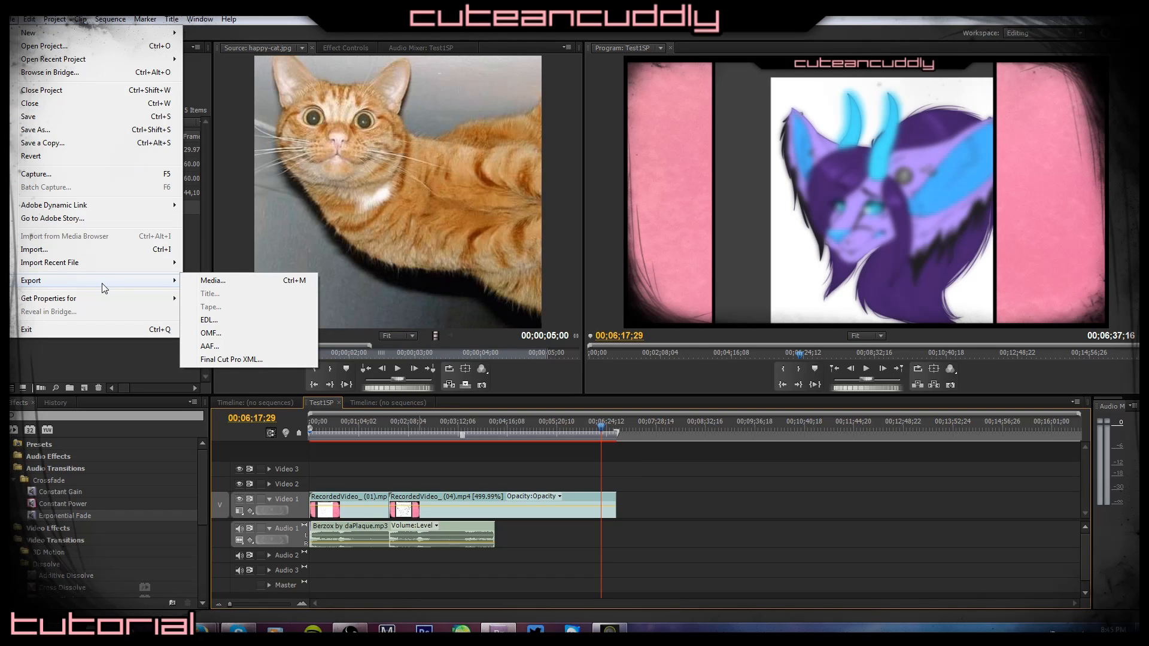
pyautogui.click(204, 281)
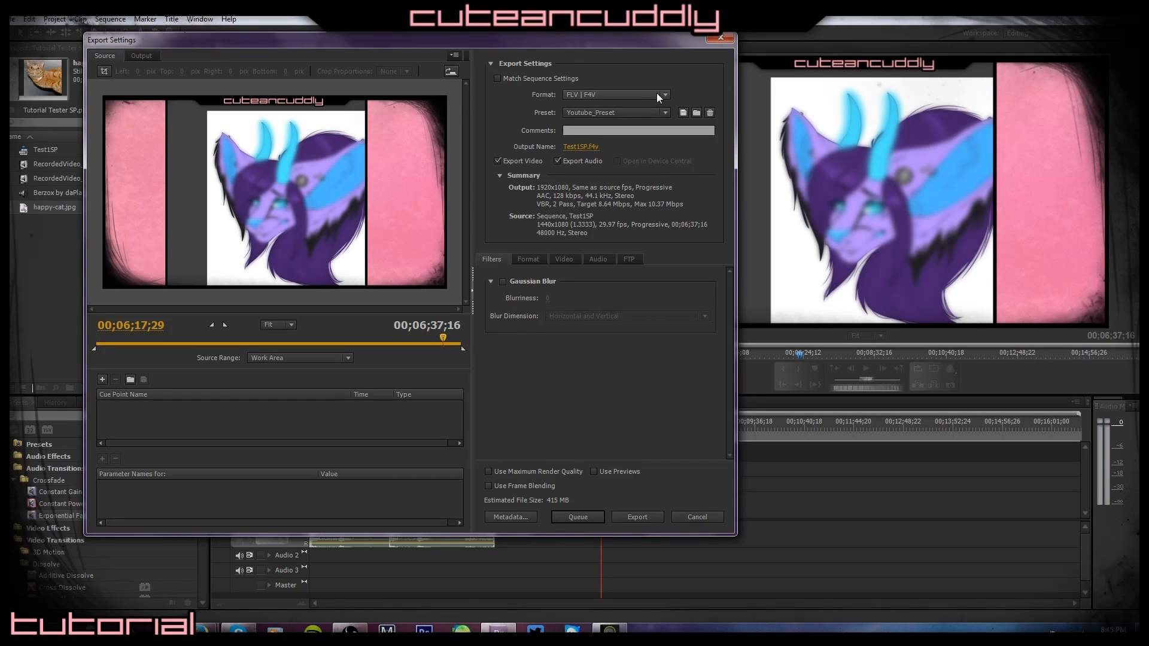
# Examine the available FLV | F4V presets and the format, video, audio and filter settings of Youtube_Preset without changing them.
pyautogui.click(647, 112)
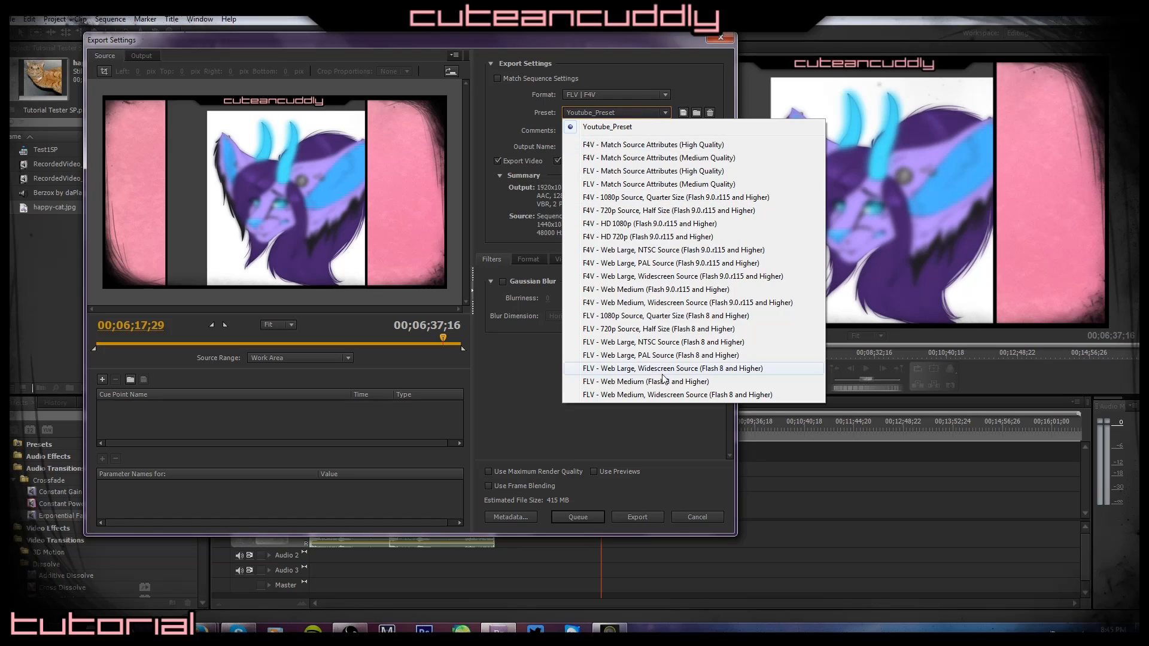
pyautogui.click(523, 392)
pyautogui.click(535, 257)
pyautogui.click(566, 258)
pyautogui.click(522, 258)
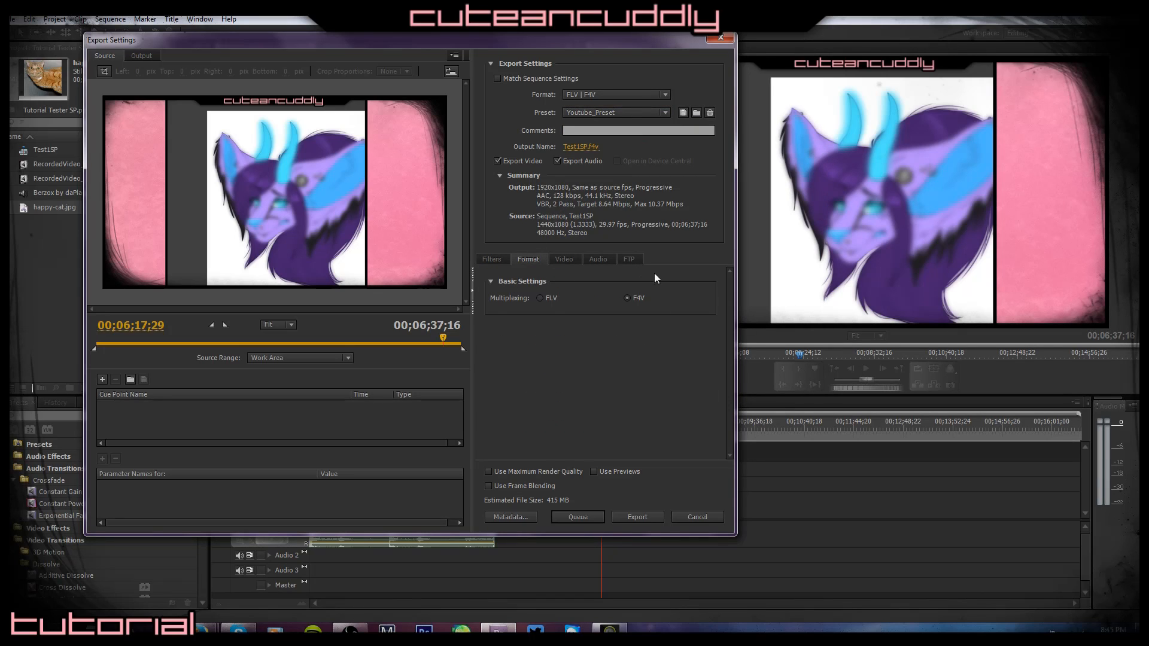
pyautogui.click(566, 259)
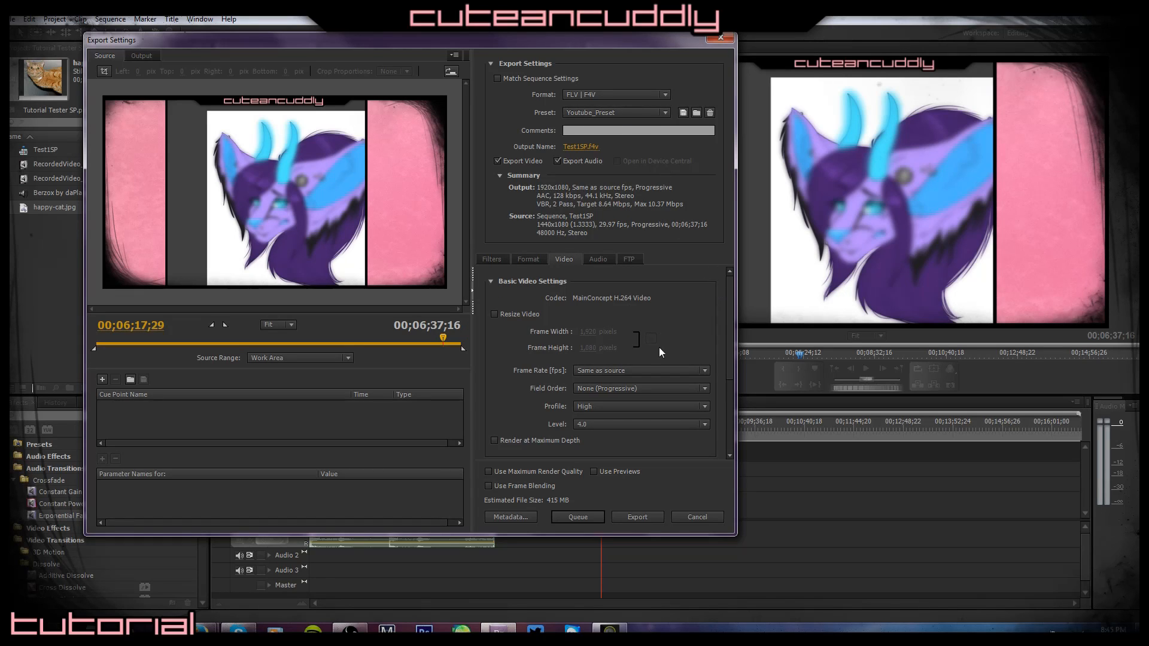
pyautogui.moveTo(728, 328); pyautogui.dragTo(725, 396)
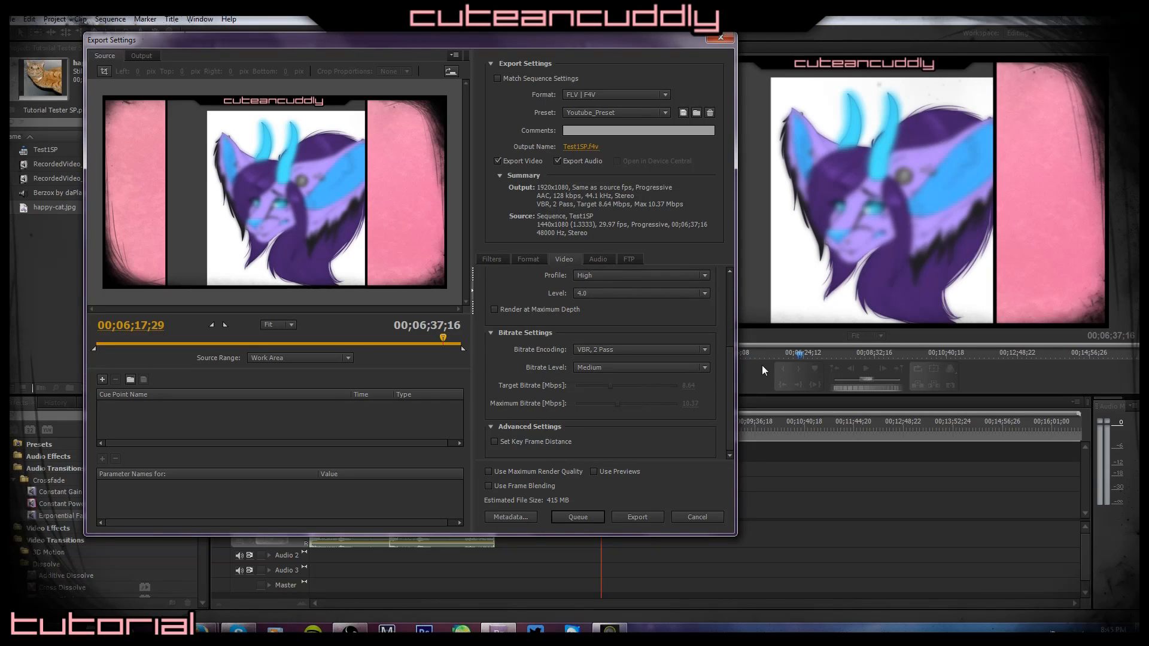
pyautogui.click(598, 259)
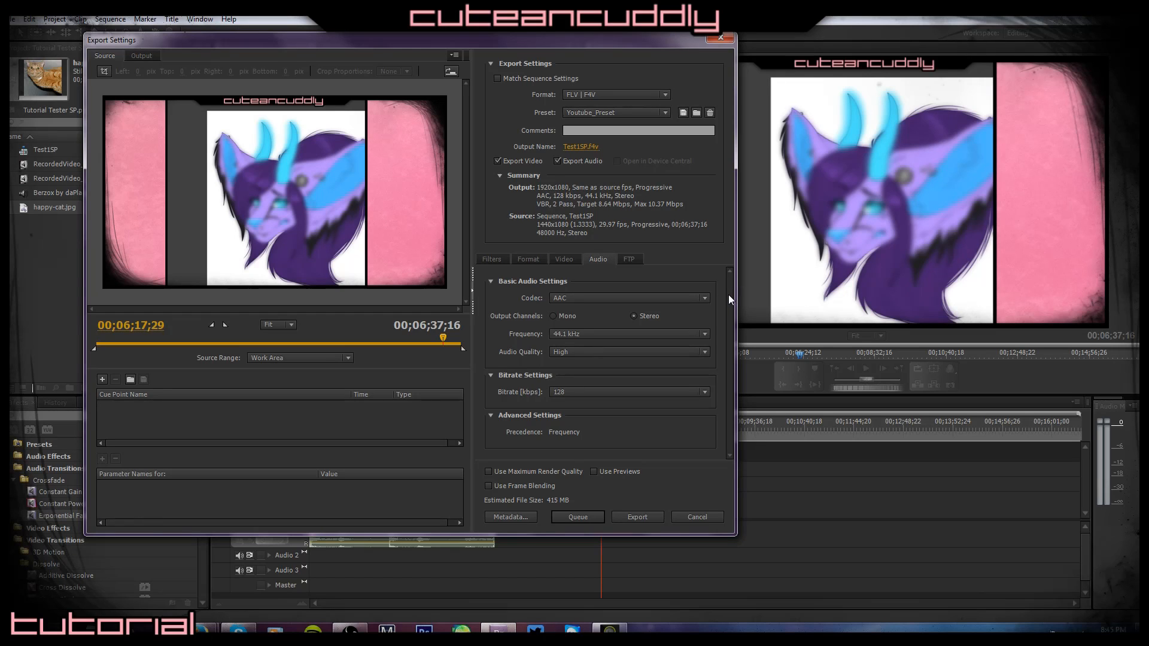
pyautogui.click(493, 259)
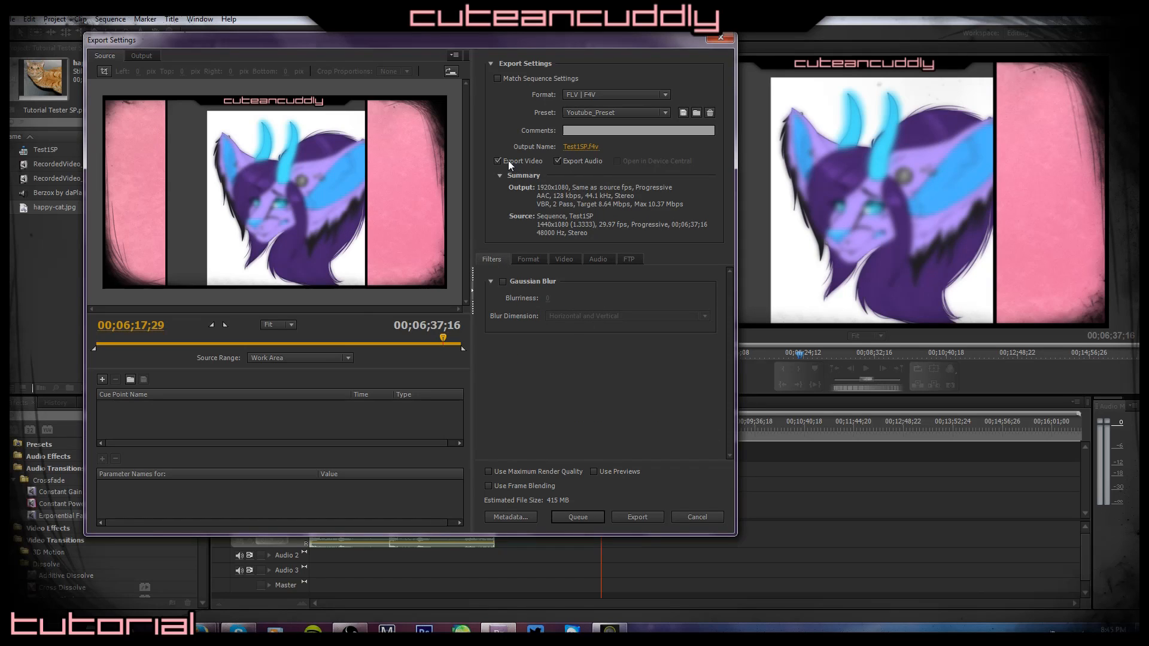